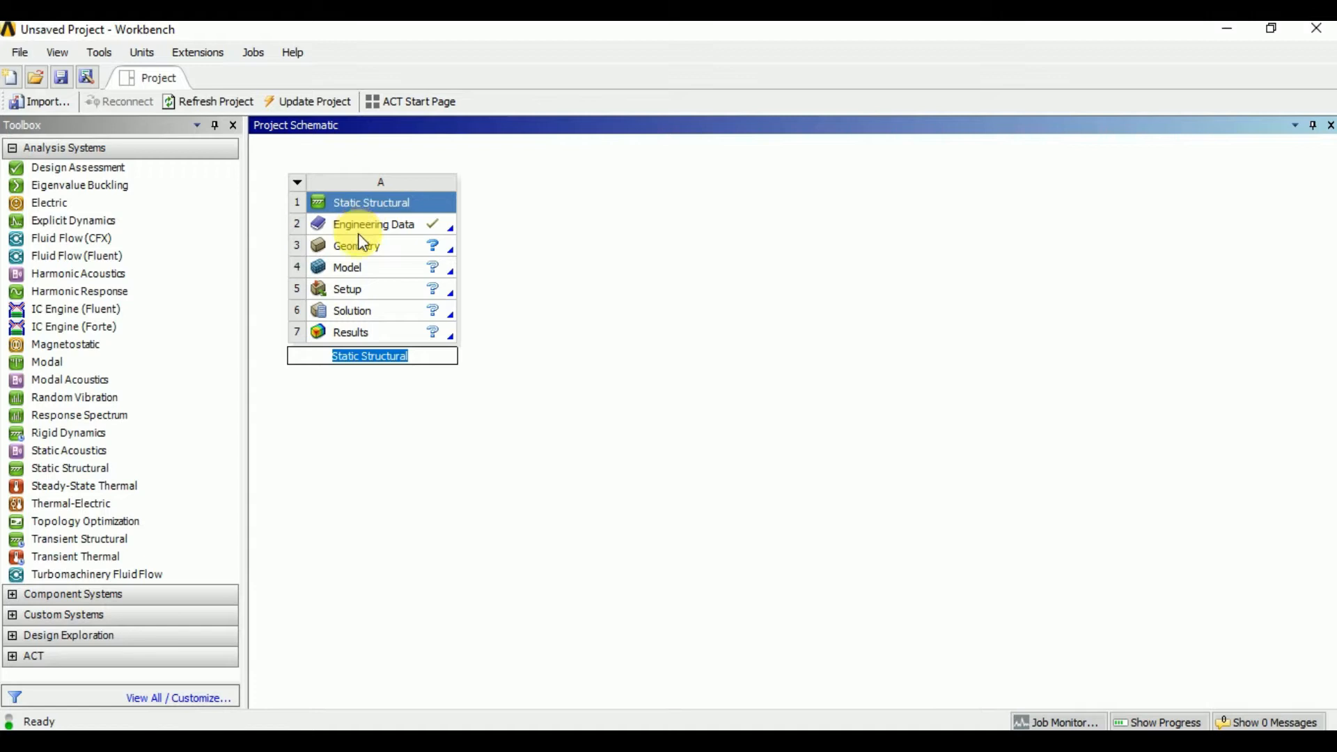
- Accept the default name of the Static Structural system and create a new DesignModeler geometry for it
{"action": "key", "text": "Return"}
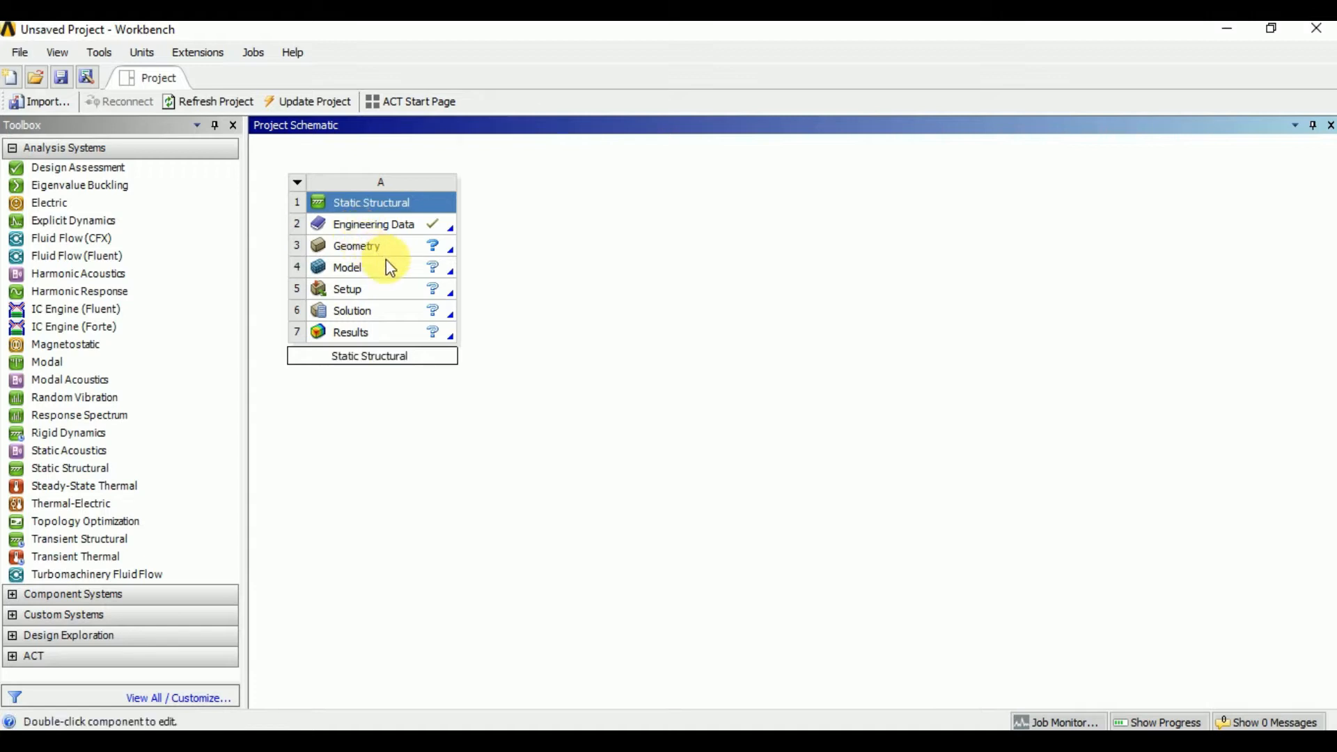
{"action": "right_click", "coordinate": [369, 248]}
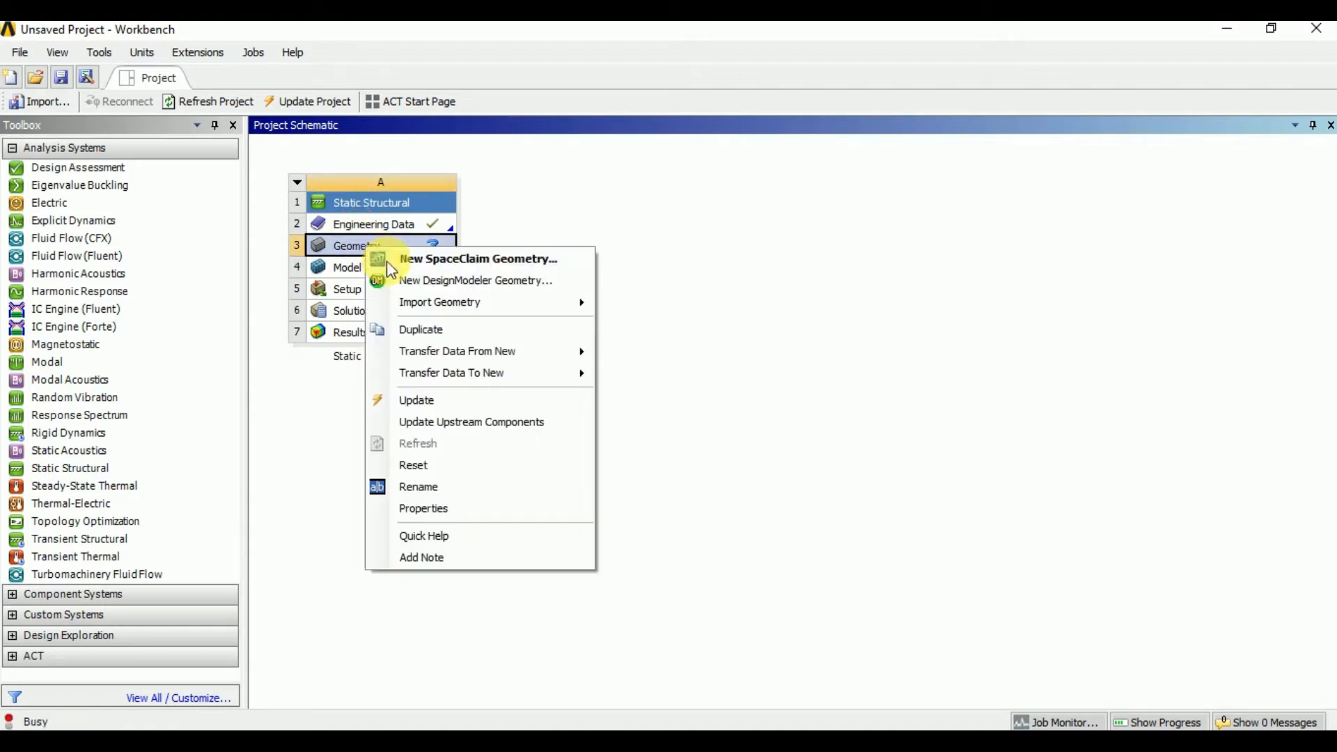
{"action": "left_click", "coordinate": [407, 278]}
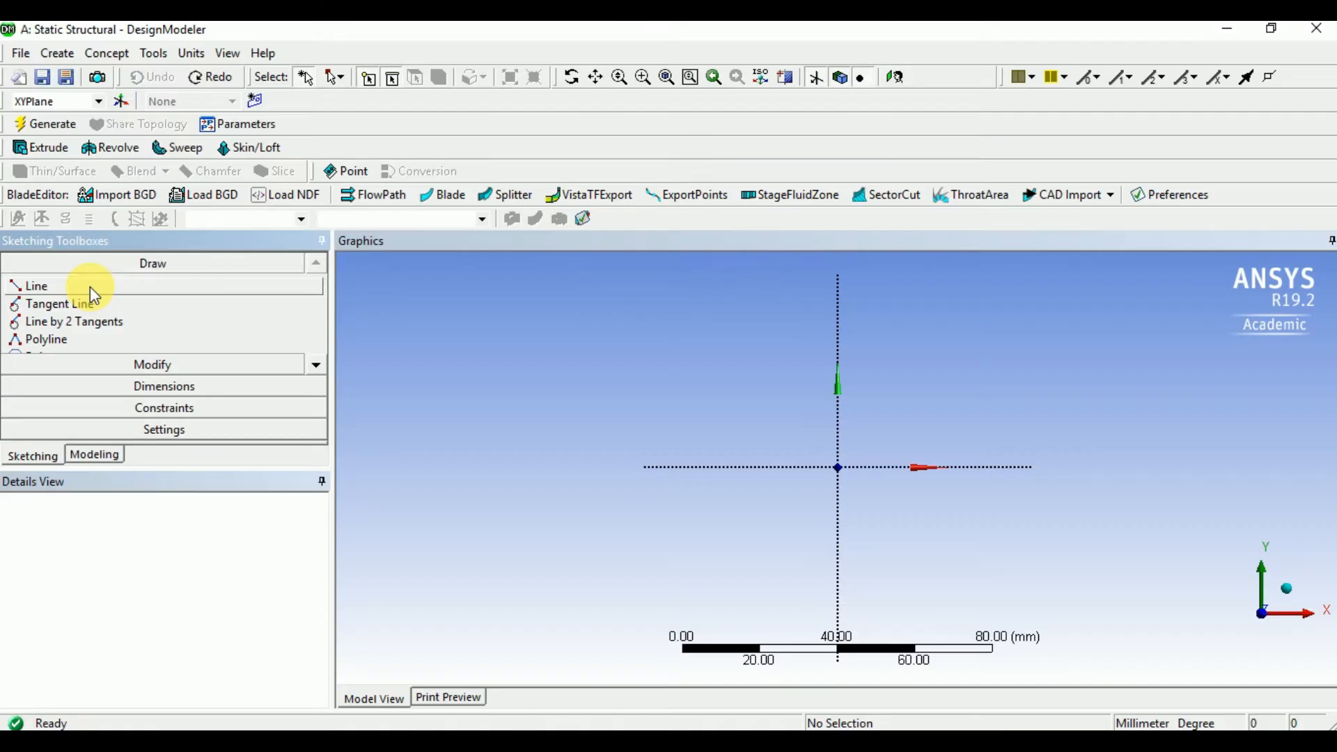
- Start the Line tool and set the length unit to Millimeter
{"action": "left_click", "coordinate": [90, 286]}
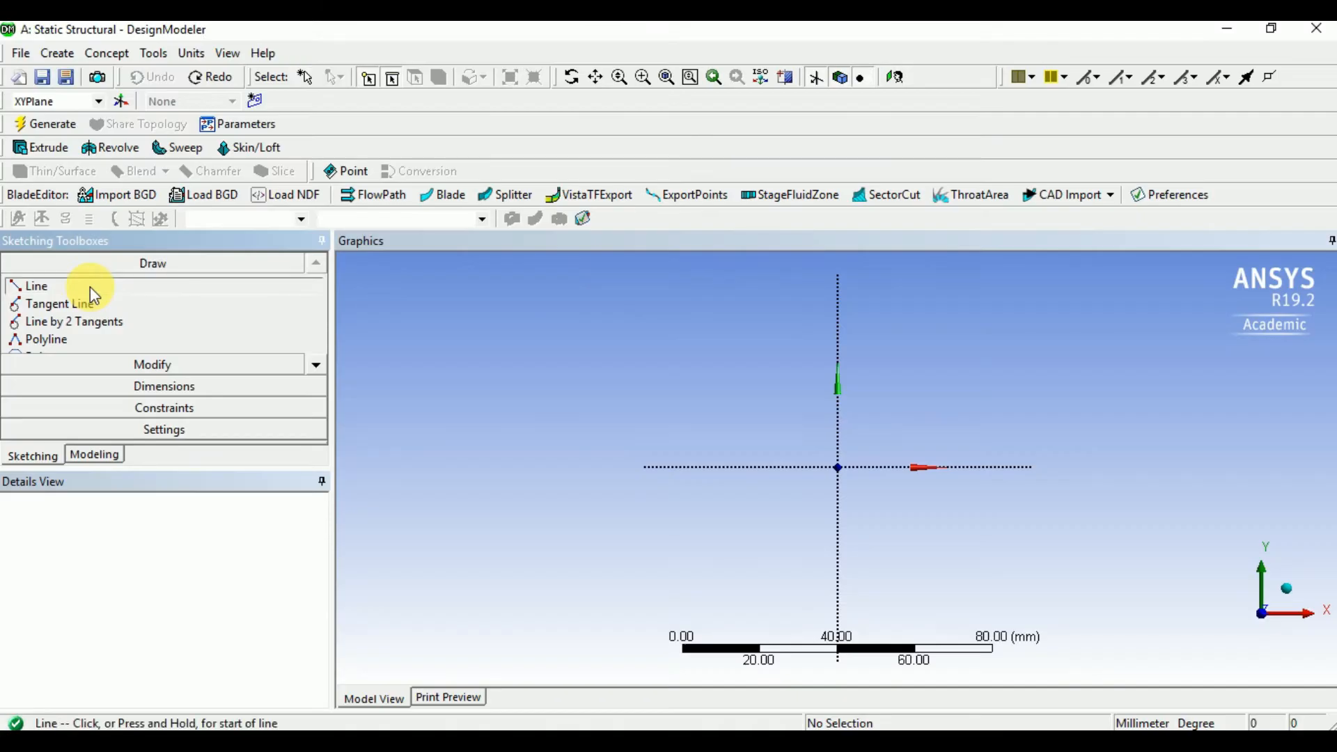
{"action": "left_click", "coordinate": [189, 53]}
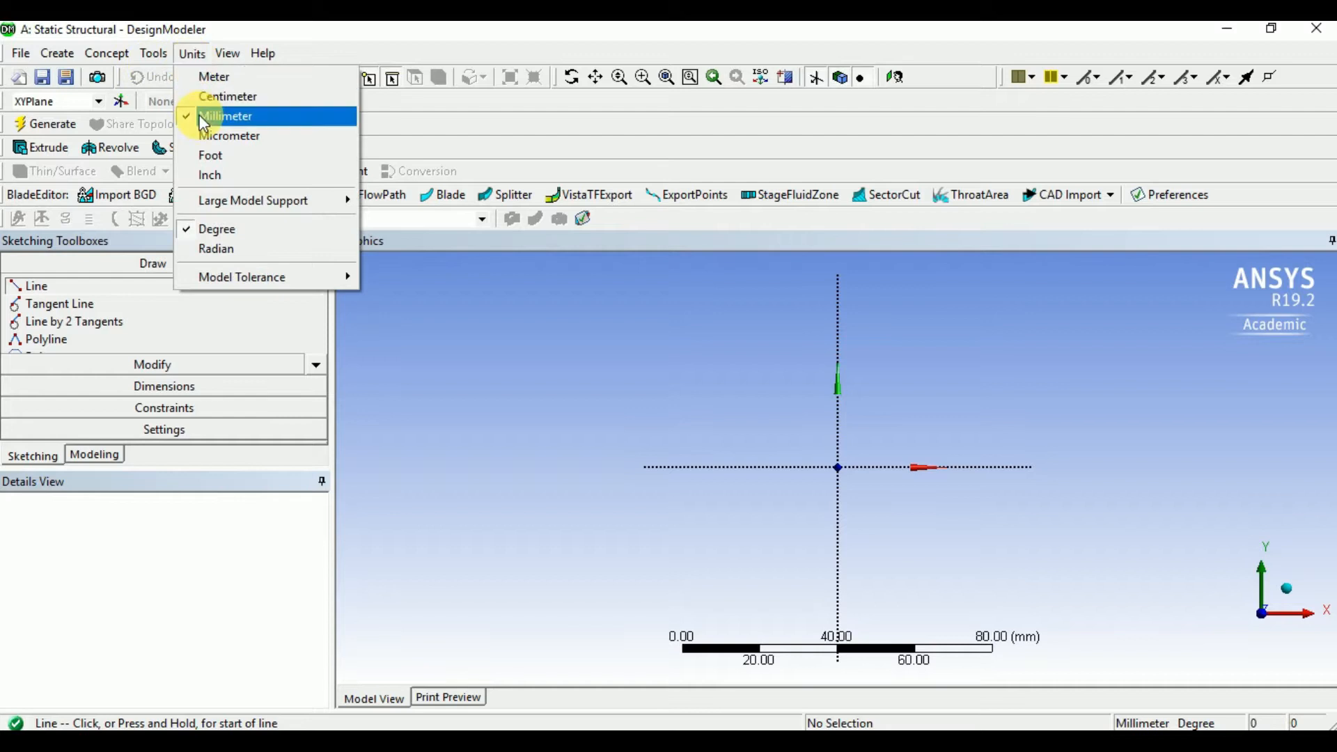
{"action": "left_click", "coordinate": [245, 112]}
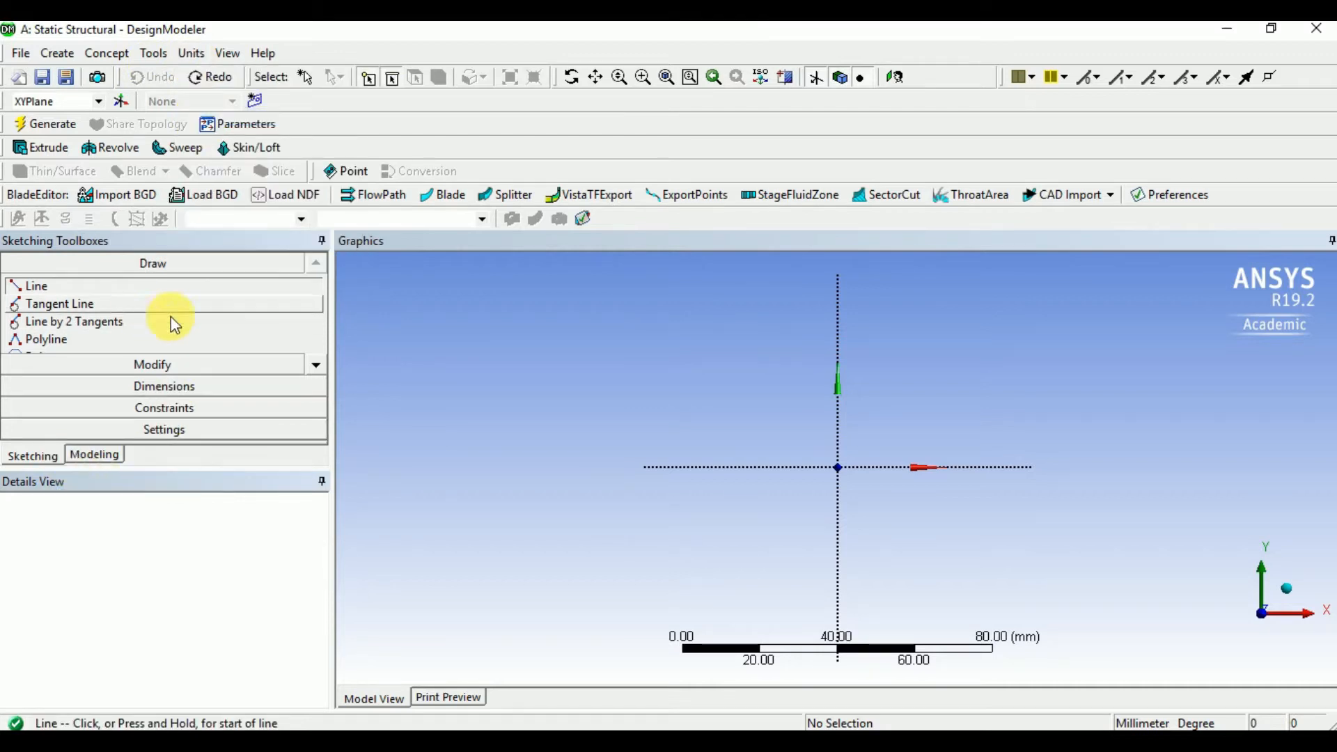
- Sketch a closed five-sided profile from the origin, about 54 mm wide and 51 mm high, with its upper-right corner cut off diagonally
{"action": "left_click", "coordinate": [839, 468]}
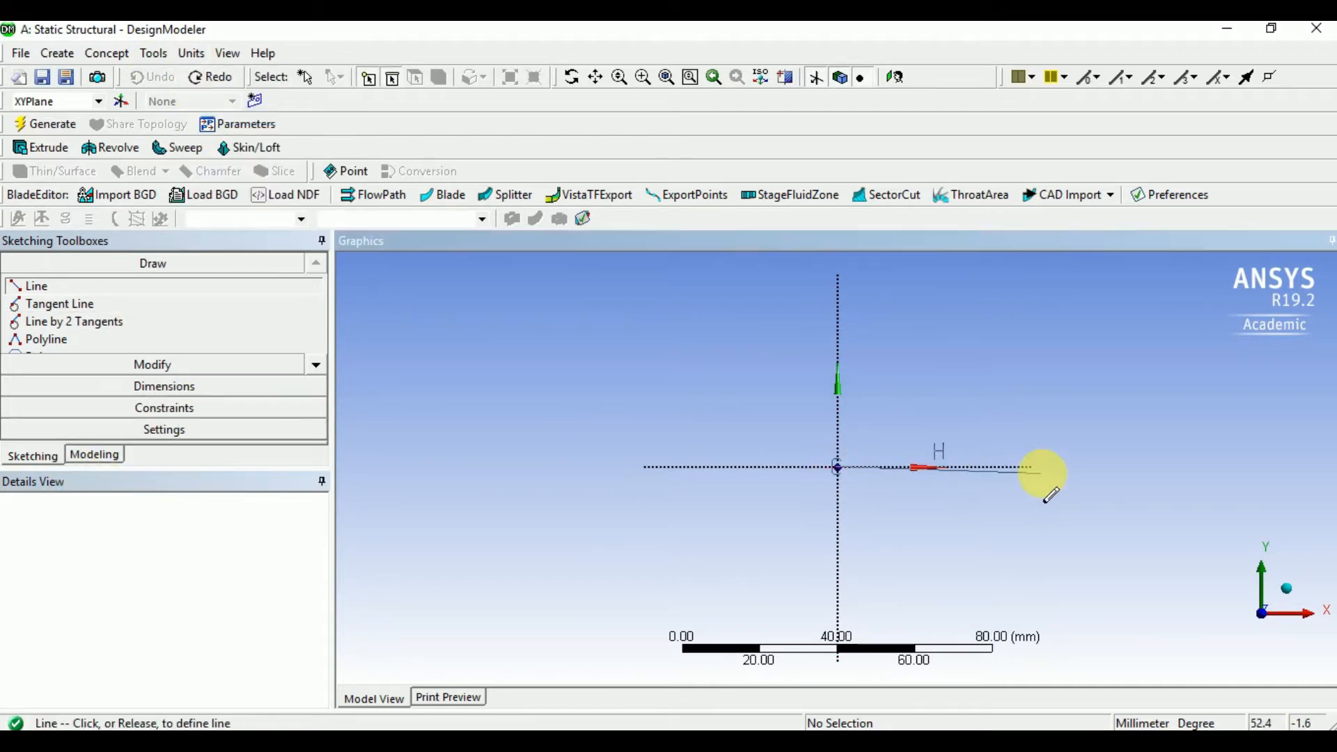
{"action": "left_click", "coordinate": [1045, 467]}
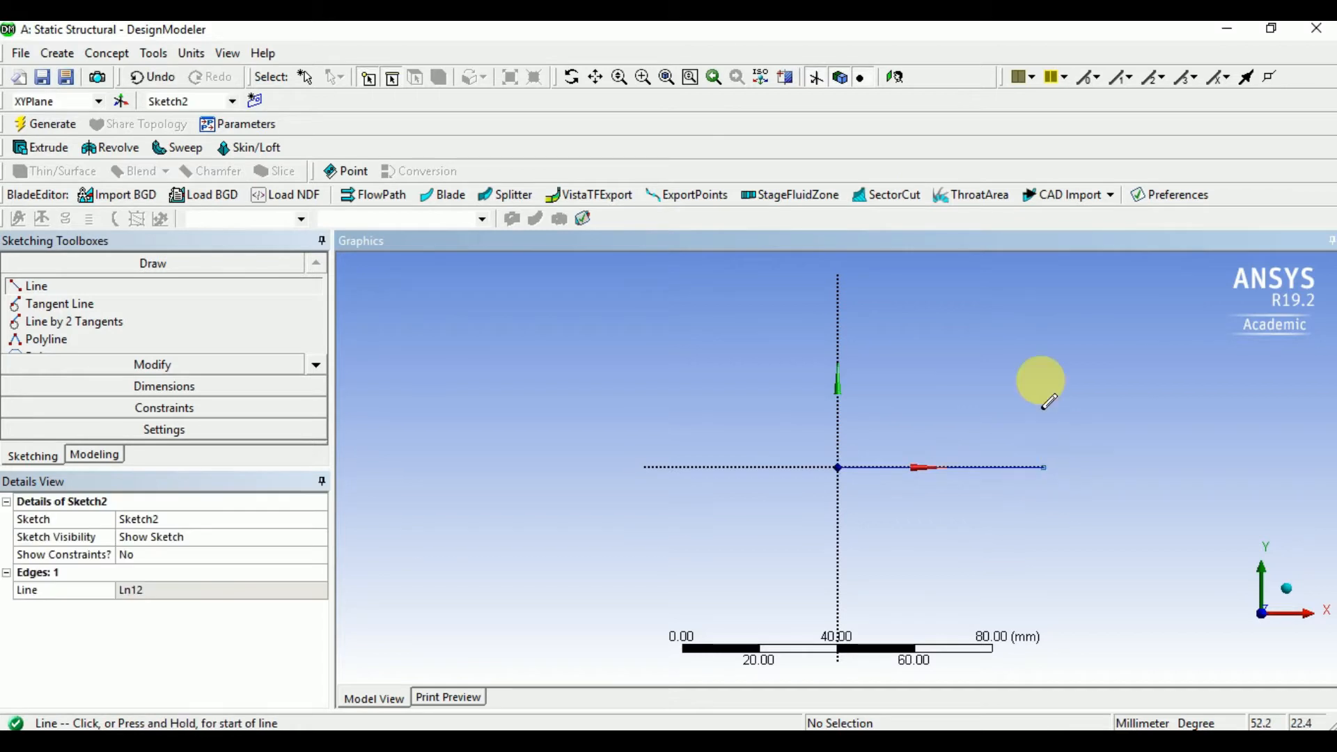
{"action": "left_click", "coordinate": [1045, 468]}
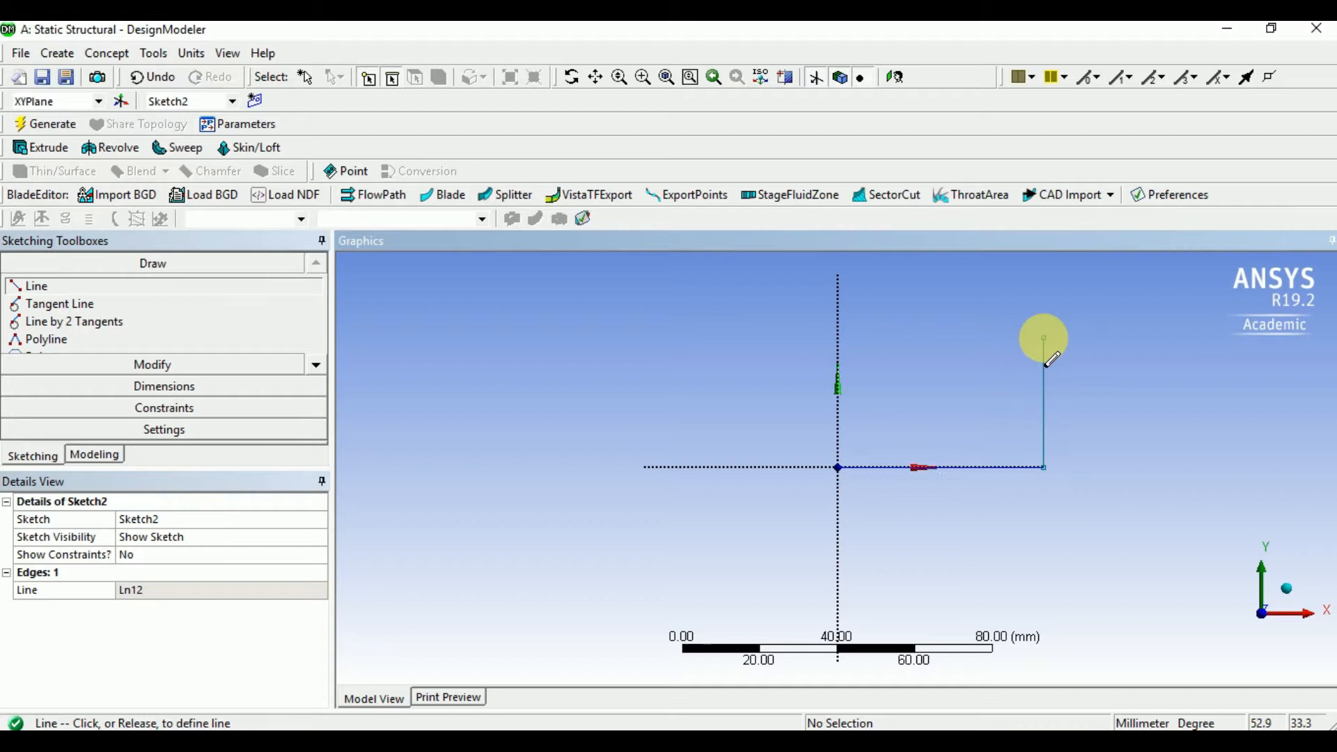
{"action": "left_click", "coordinate": [1044, 339]}
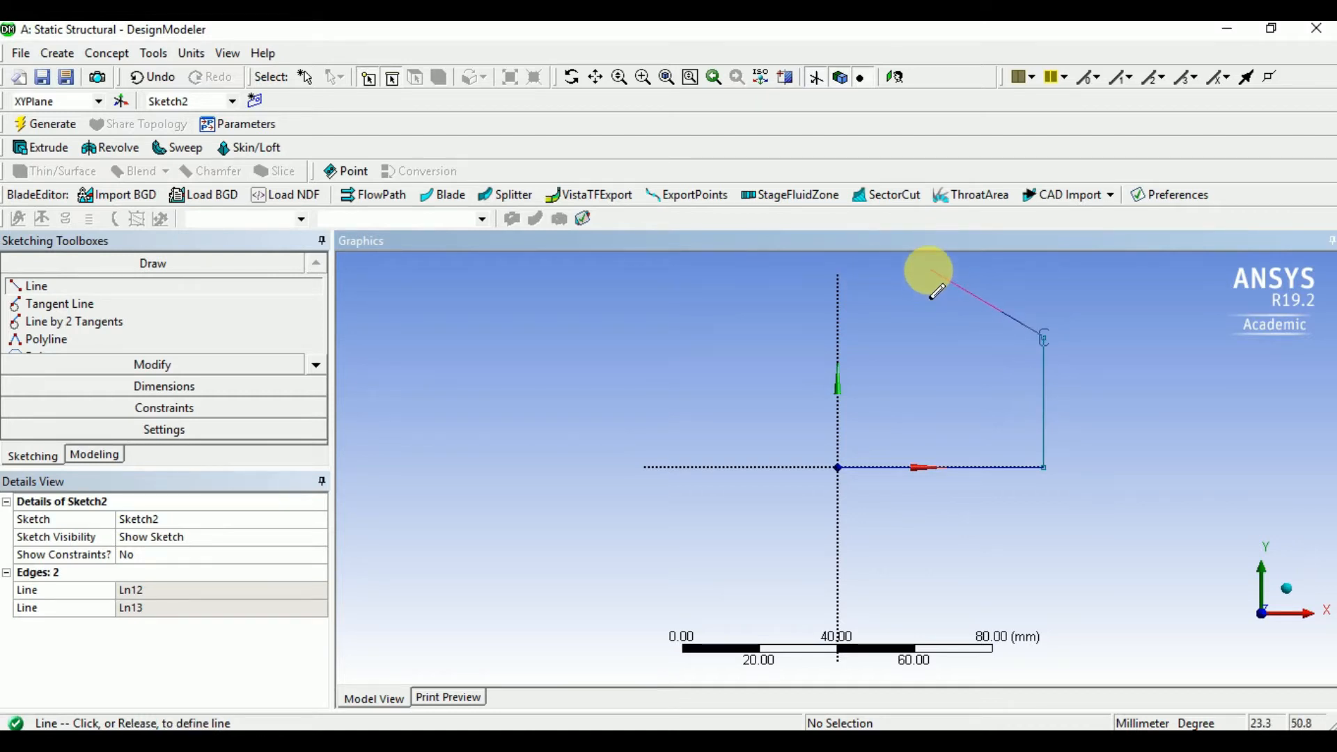
{"action": "left_click", "coordinate": [937, 293]}
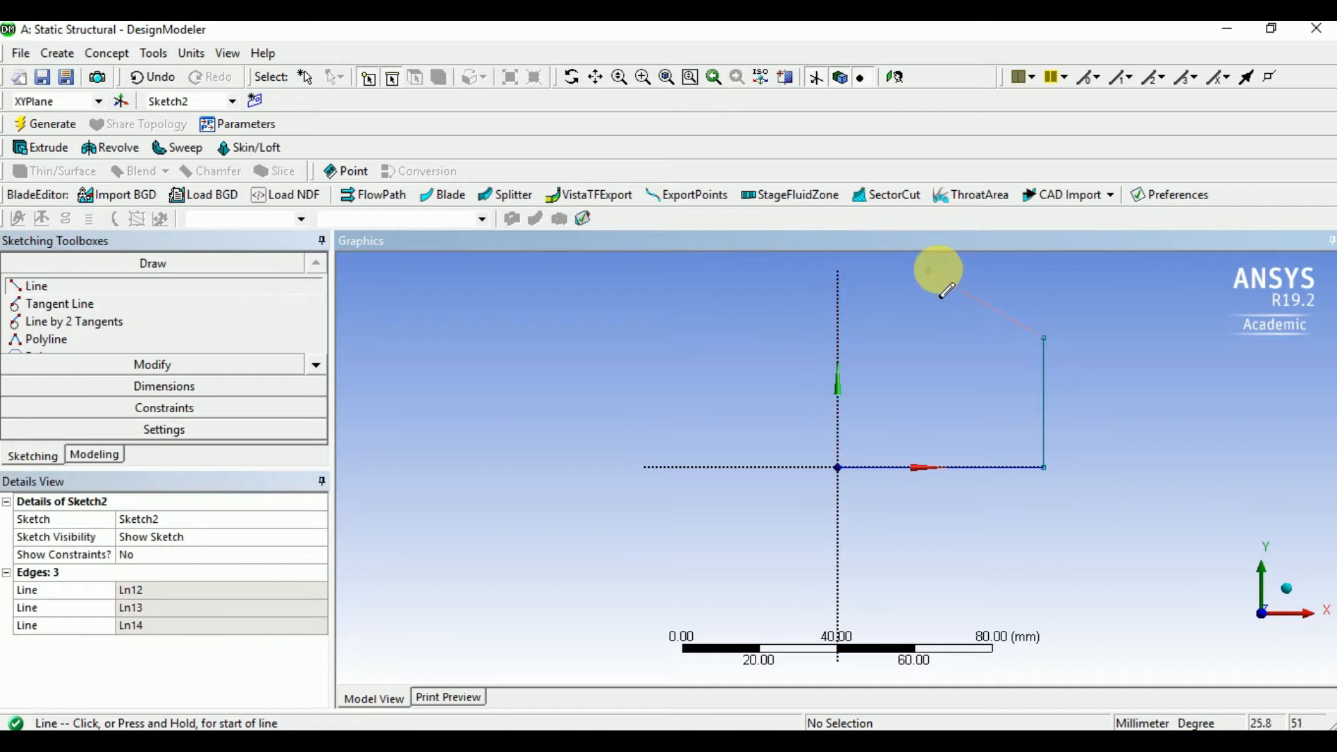
{"action": "left_click", "coordinate": [930, 269]}
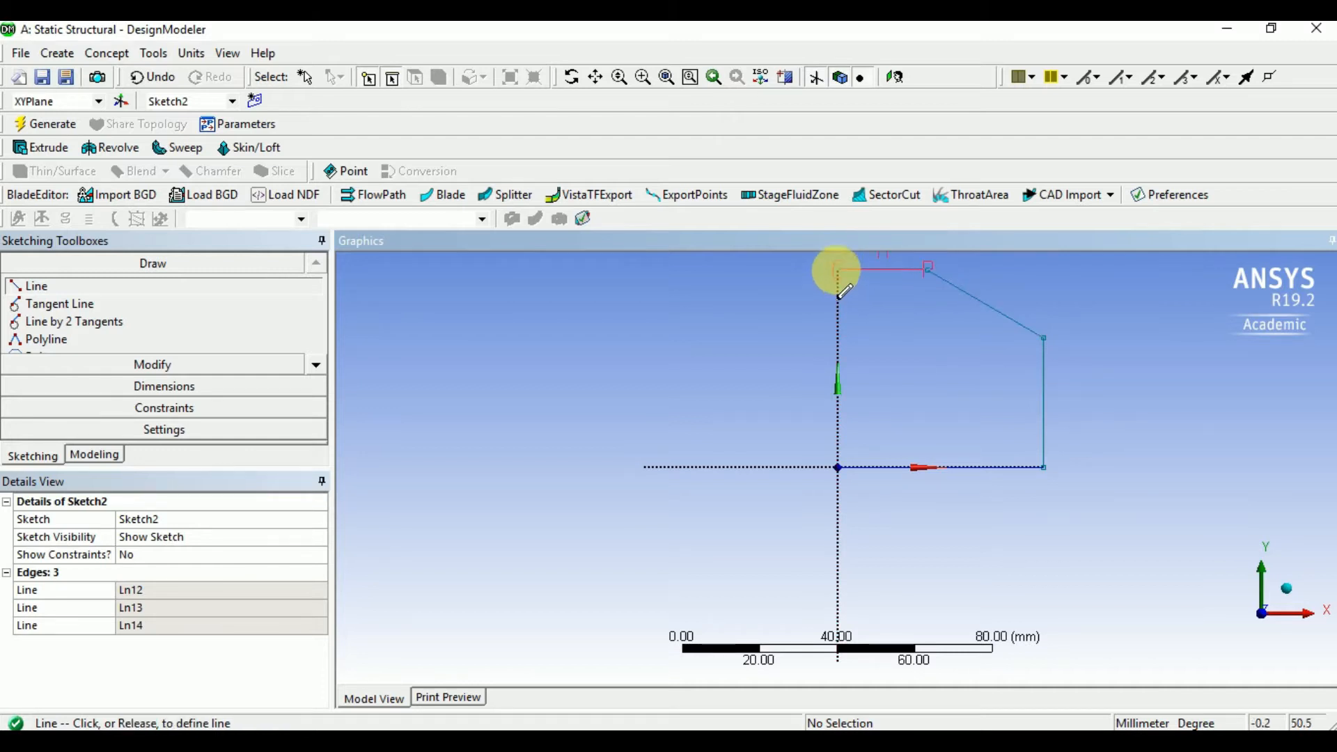
{"action": "left_click", "coordinate": [838, 269]}
{"action": "left_click", "coordinate": [838, 269]}
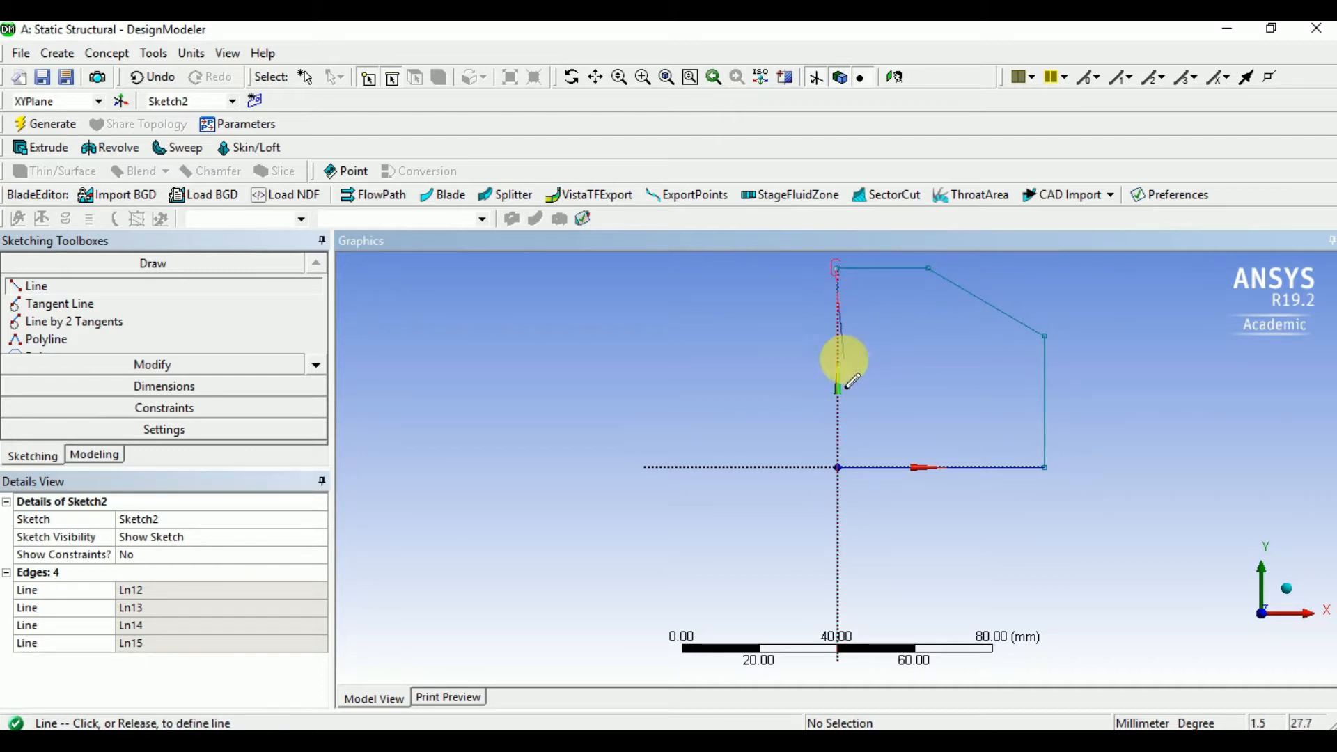
{"action": "left_click", "coordinate": [838, 467]}
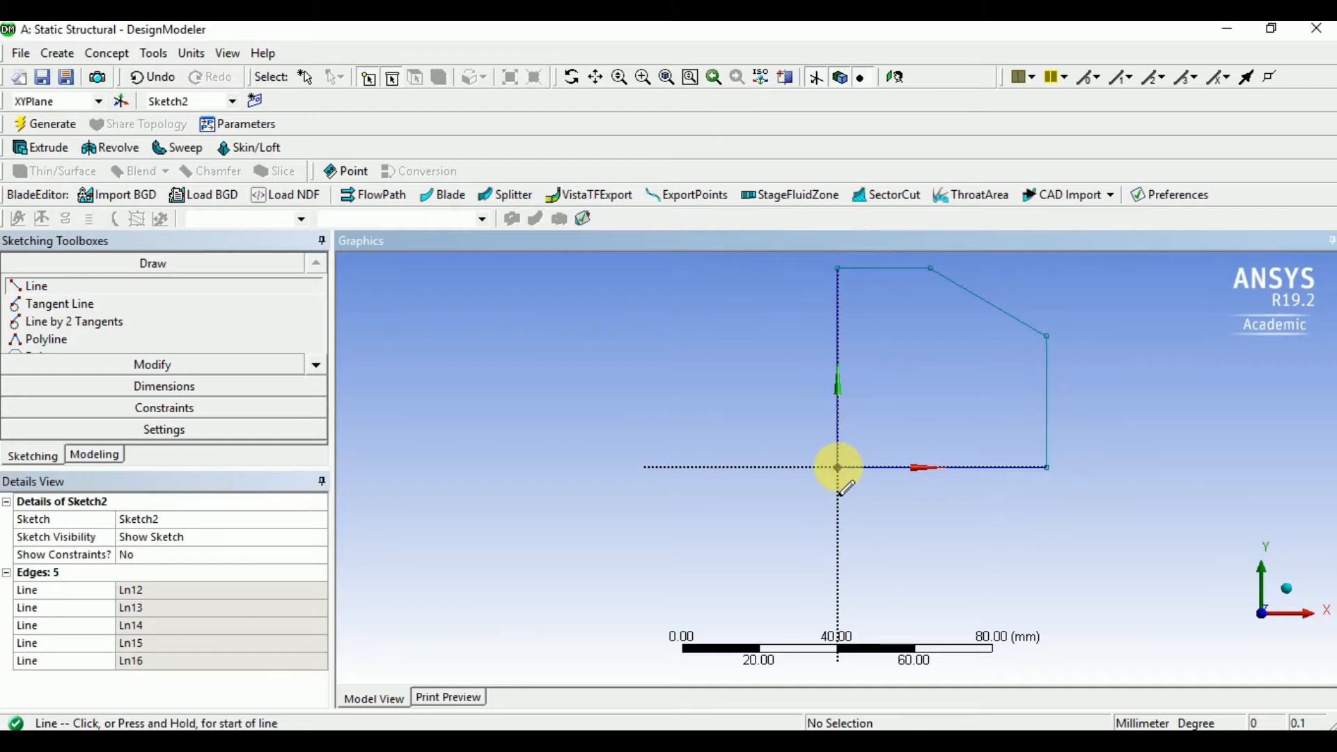
- Add general dimensions to the bottom, right, left and top edges of the profile
{"action": "left_click", "coordinate": [156, 388]}
{"action": "left_click", "coordinate": [942, 468]}
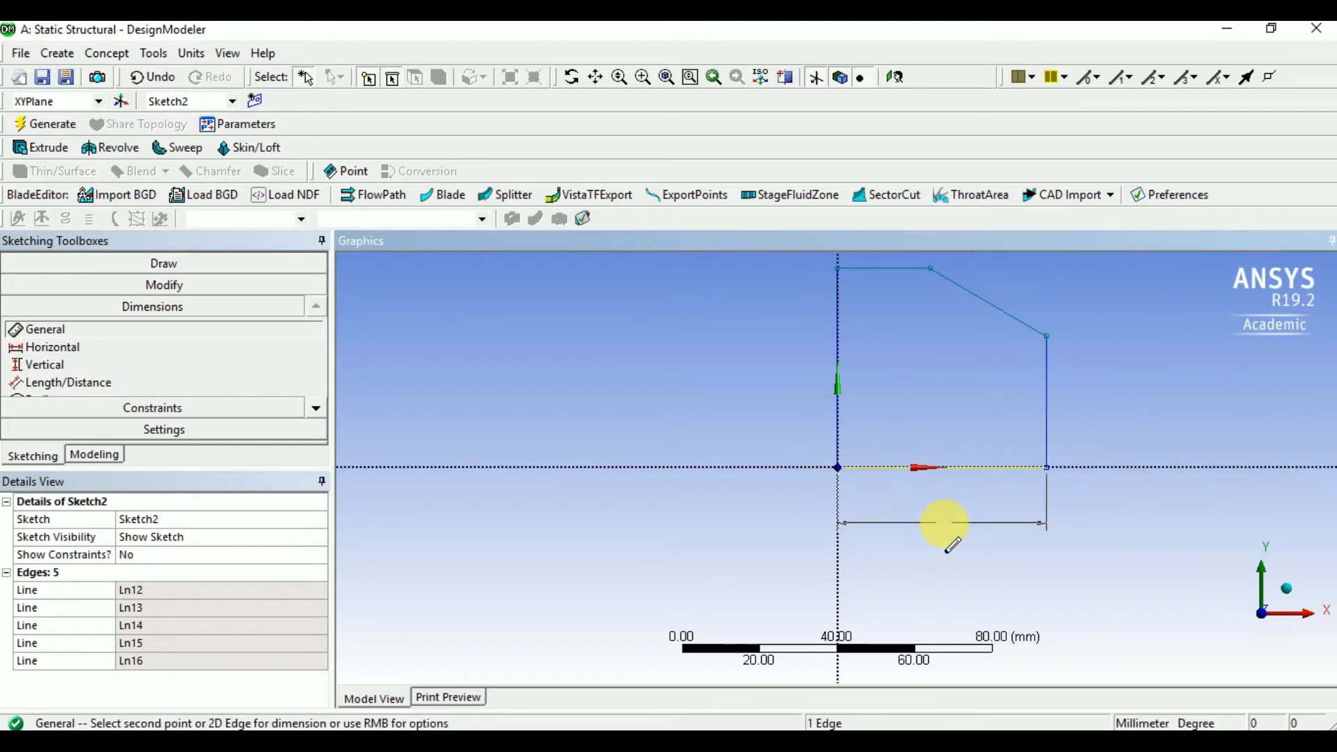
{"action": "left_click", "coordinate": [945, 519]}
{"action": "left_click", "coordinate": [1048, 388]}
{"action": "left_click", "coordinate": [1100, 389]}
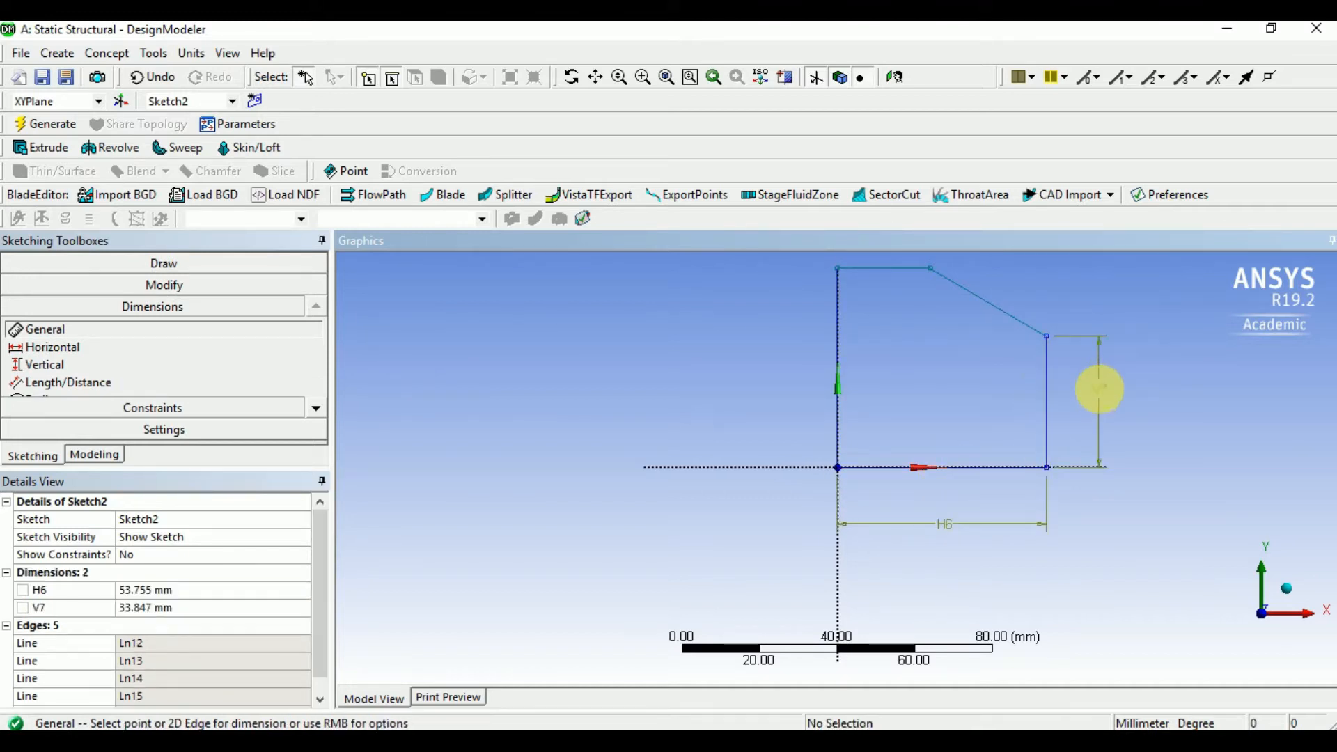
{"action": "left_click", "coordinate": [838, 379]}
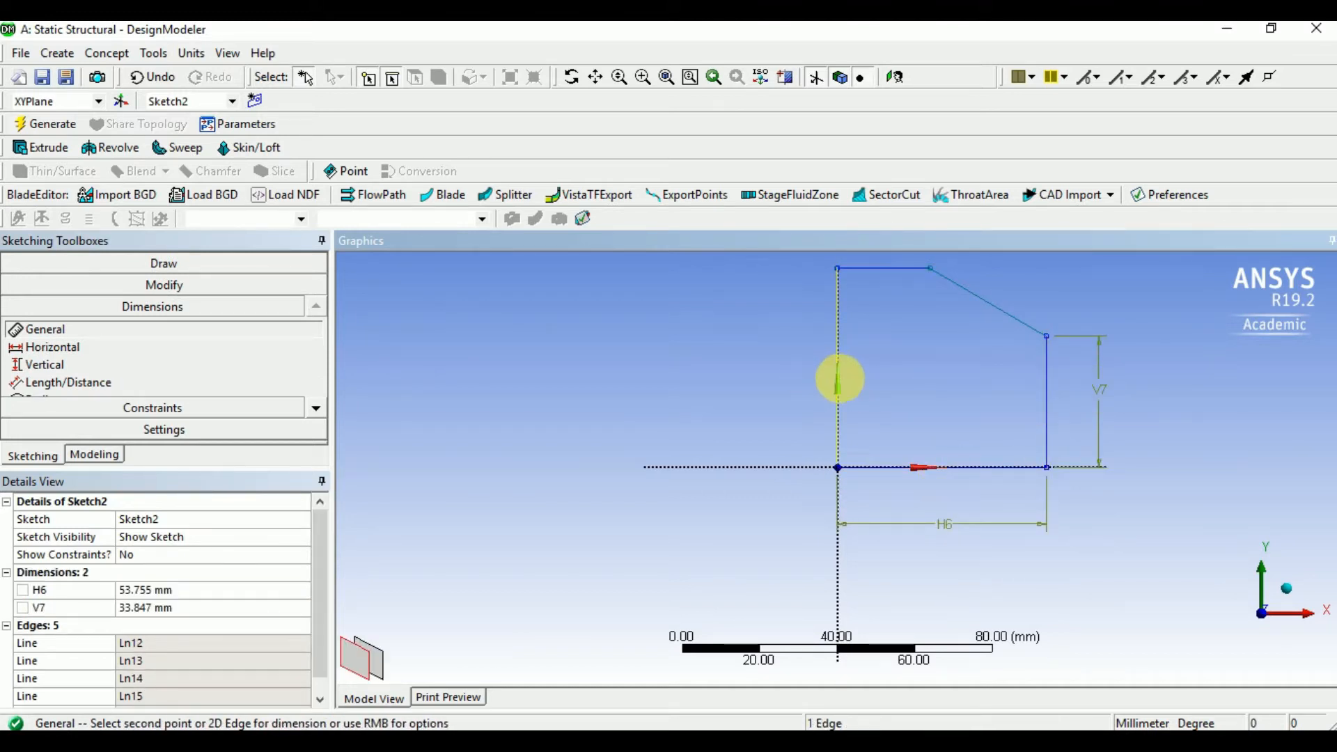
{"action": "left_click", "coordinate": [755, 388]}
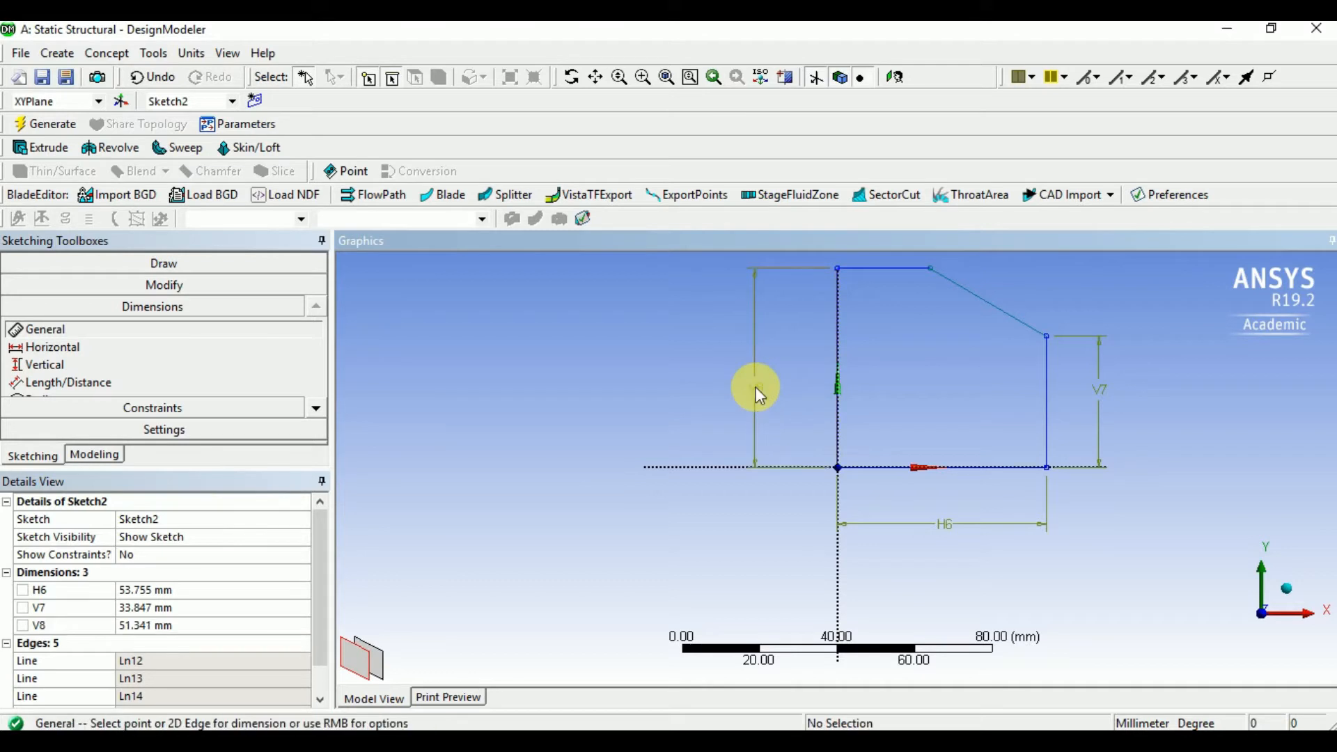
{"action": "left_click", "coordinate": [900, 272]}
{"action": "left_click", "coordinate": [889, 263]}
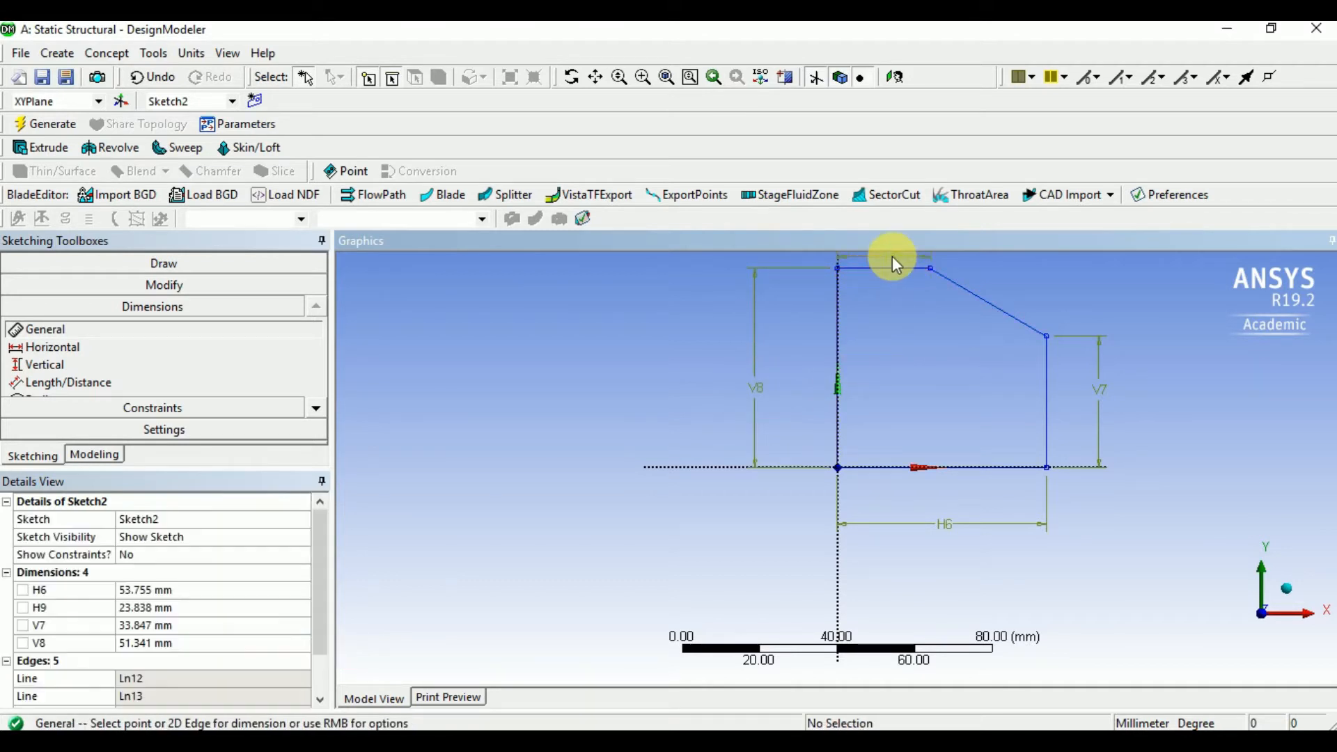
- Try to add a length dimension to the profile's sloped edge, and undo it
{"action": "left_click", "coordinate": [979, 300]}
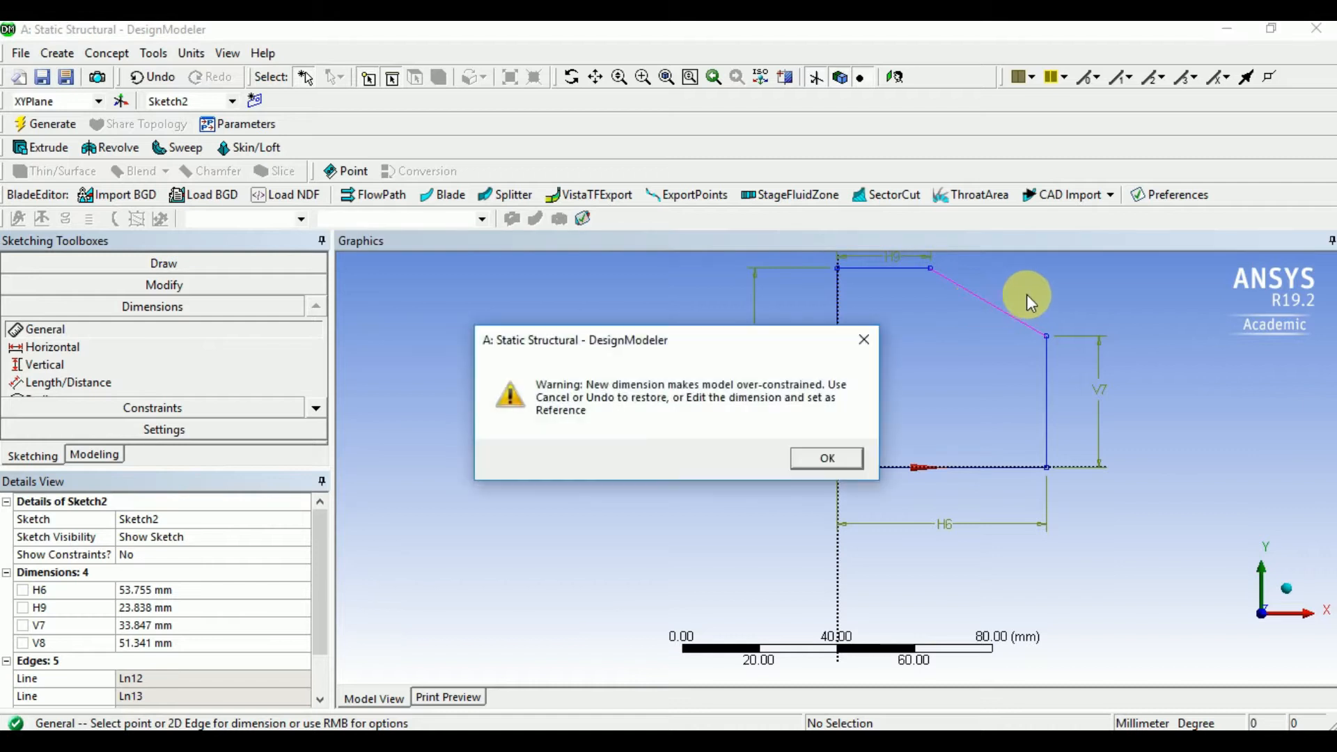
{"action": "left_click", "coordinate": [813, 461]}
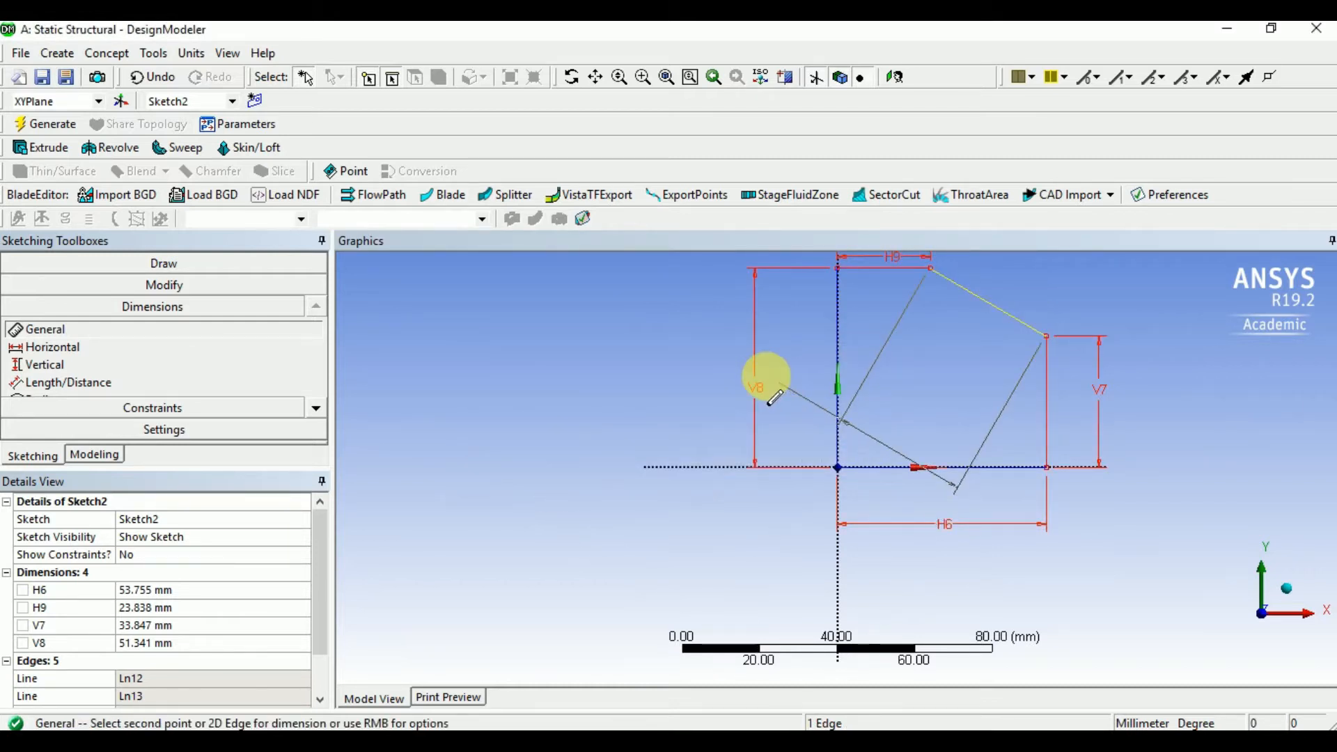
{"action": "left_click", "coordinate": [1023, 367]}
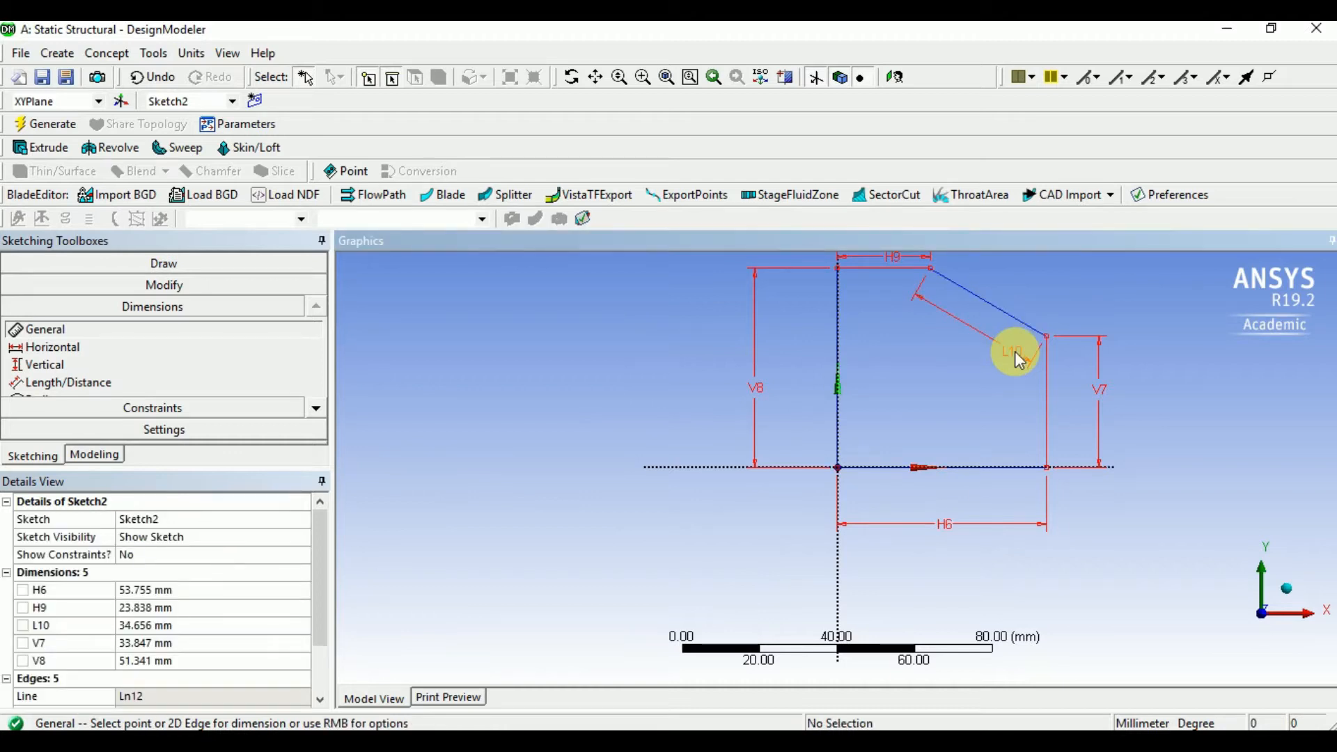
{"action": "right_click", "coordinate": [1014, 349]}
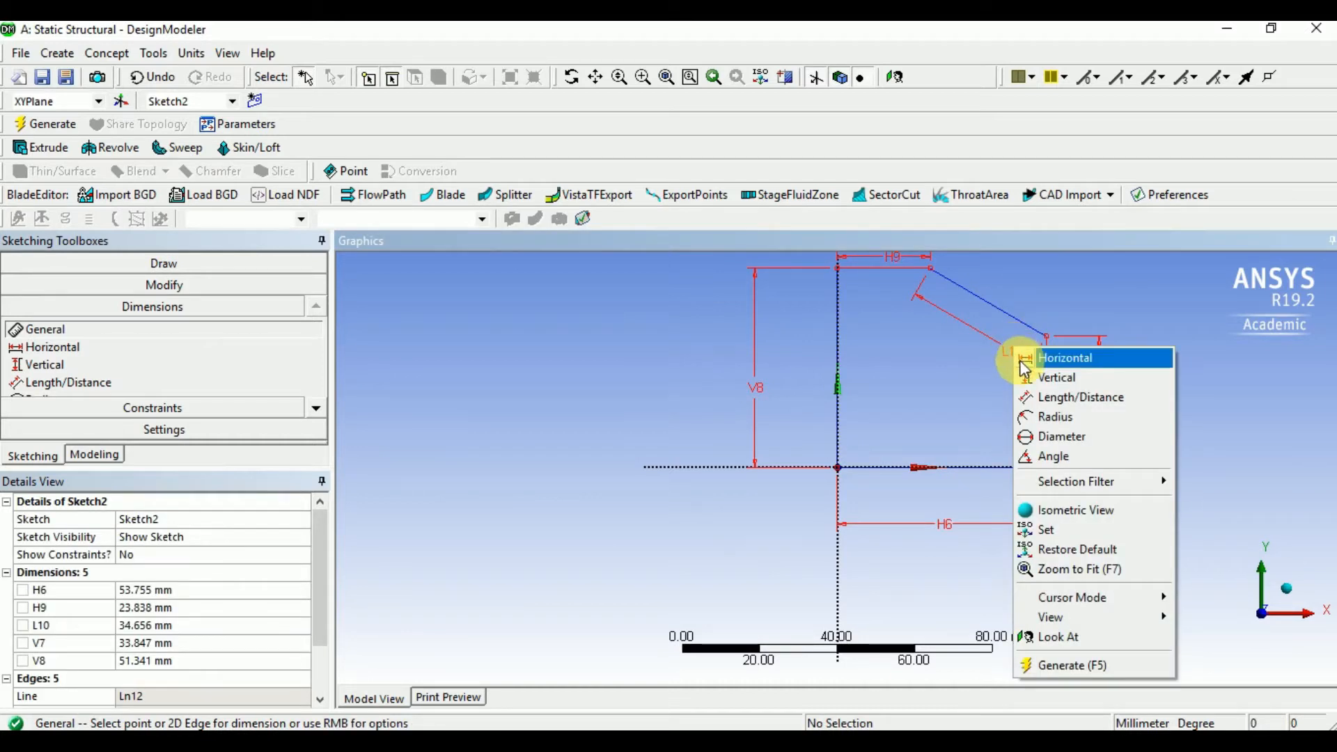
{"action": "left_click", "coordinate": [989, 343]}
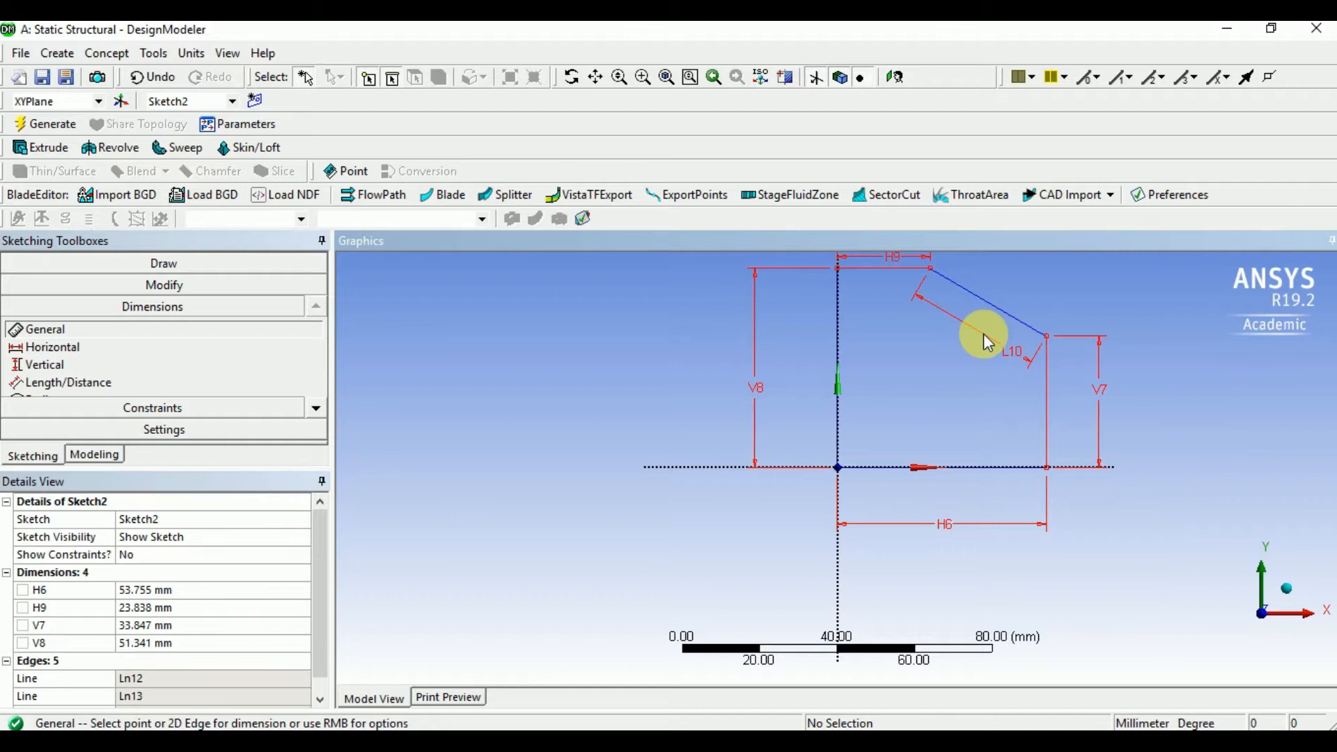
{"action": "key", "text": "ctrl+z"}
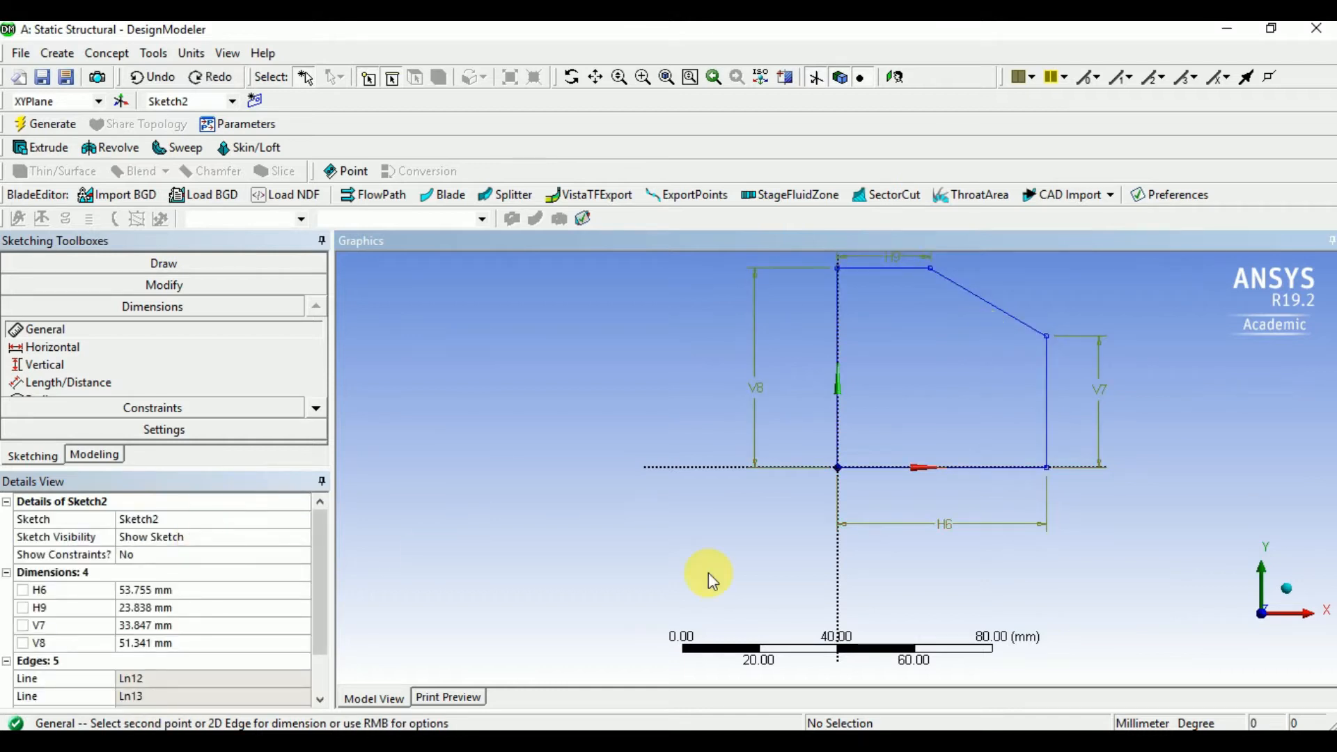
- Set the length of the profile's bottom edge to 100 mm and of its top edge to 50 mm
{"action": "left_click", "coordinate": [199, 590]}
{"action": "type", "text": "100"}
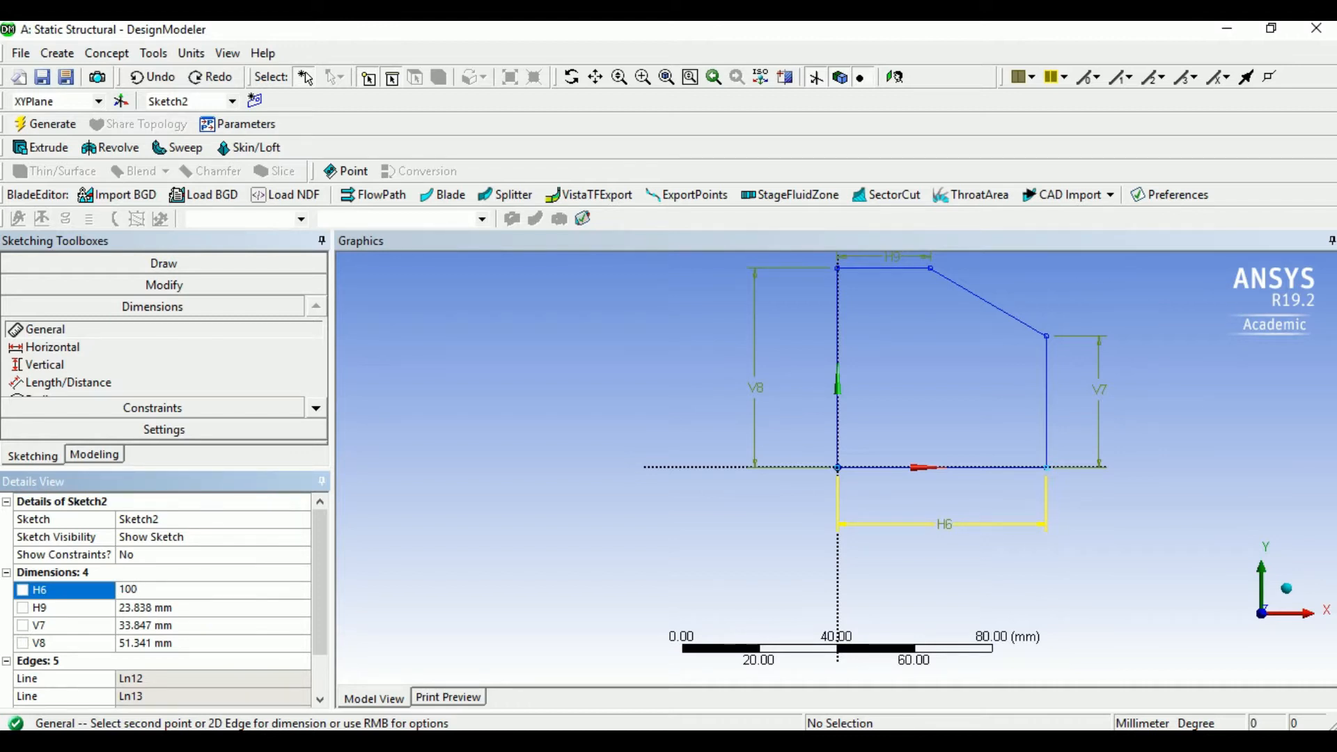
{"action": "key", "text": "Return"}
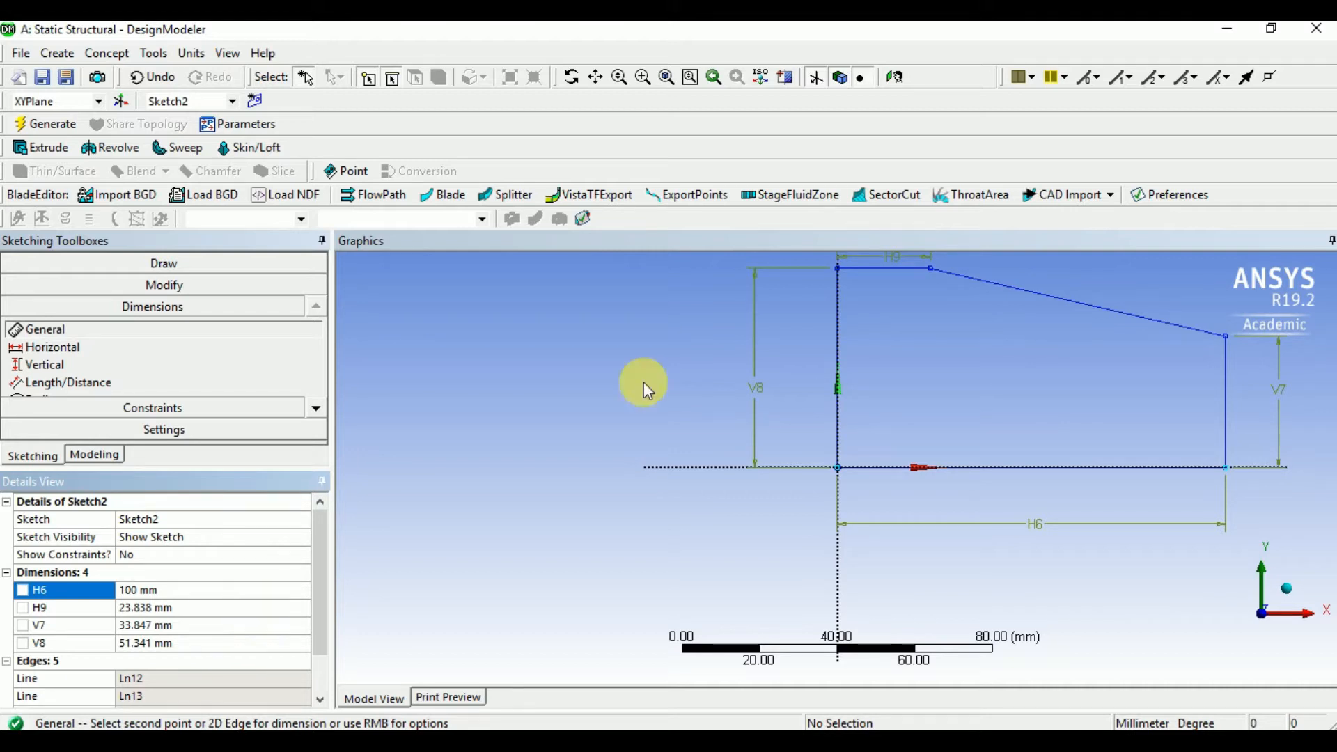
{"action": "left_click", "coordinate": [593, 78]}
{"action": "left_click_drag", "start_coordinate": [776, 328], "coordinate": [588, 421]}
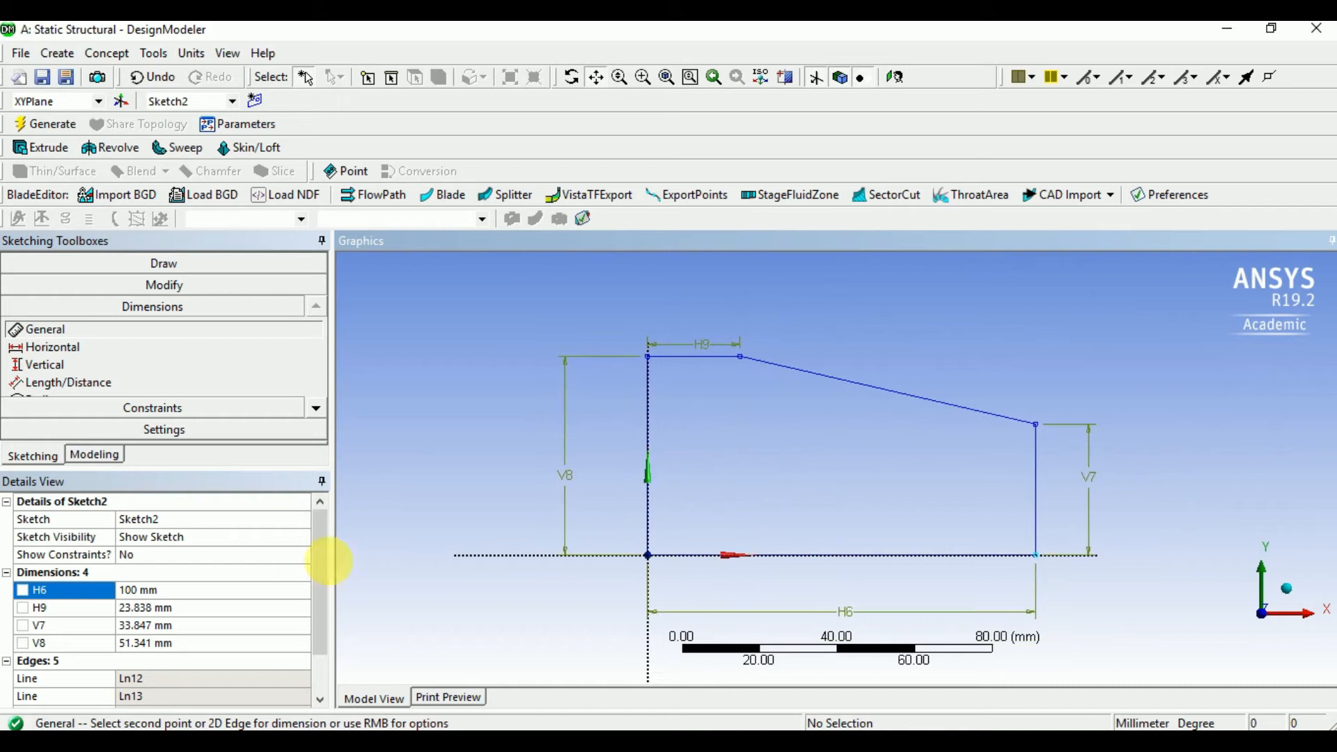
{"action": "left_click", "coordinate": [184, 609]}
{"action": "type", "text": "50"}
{"action": "key", "text": "Return"}
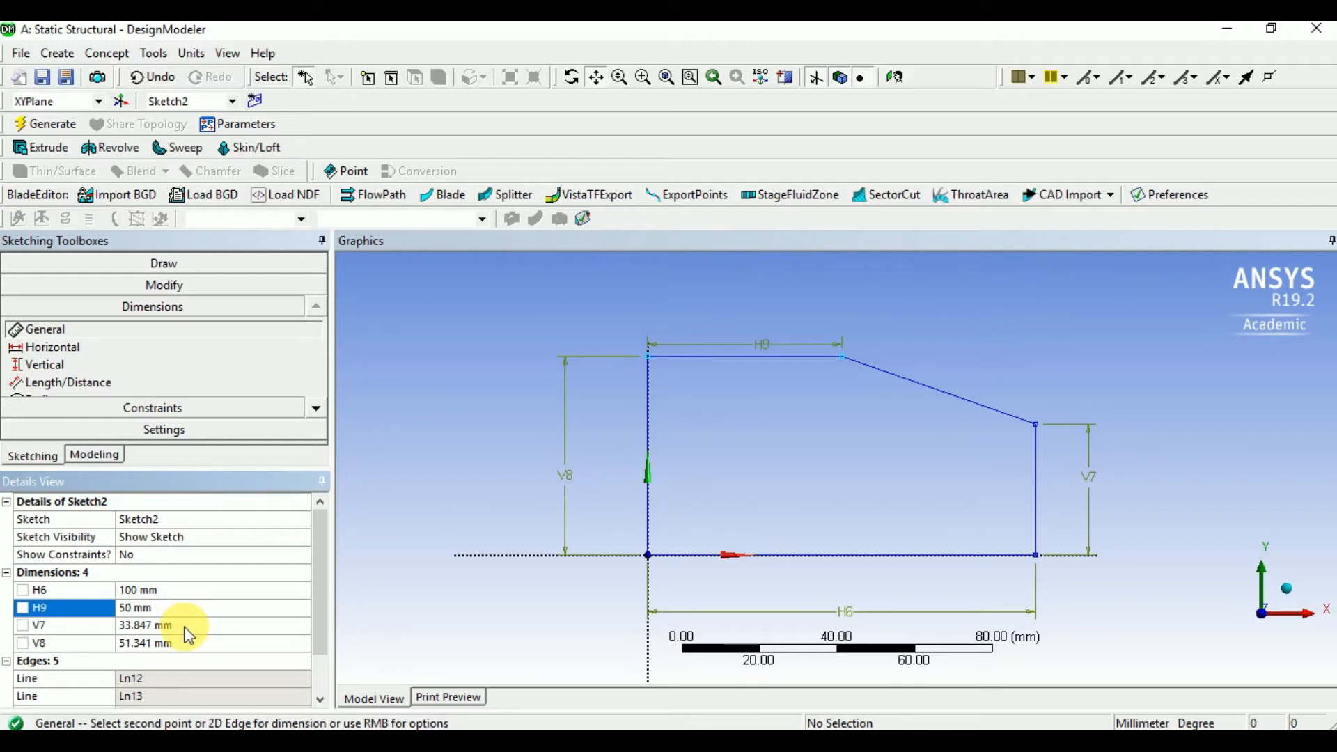
- Set the height of the profile's right edge to 50 mm and of its left edge to 100 mm
{"action": "left_click", "coordinate": [189, 625]}
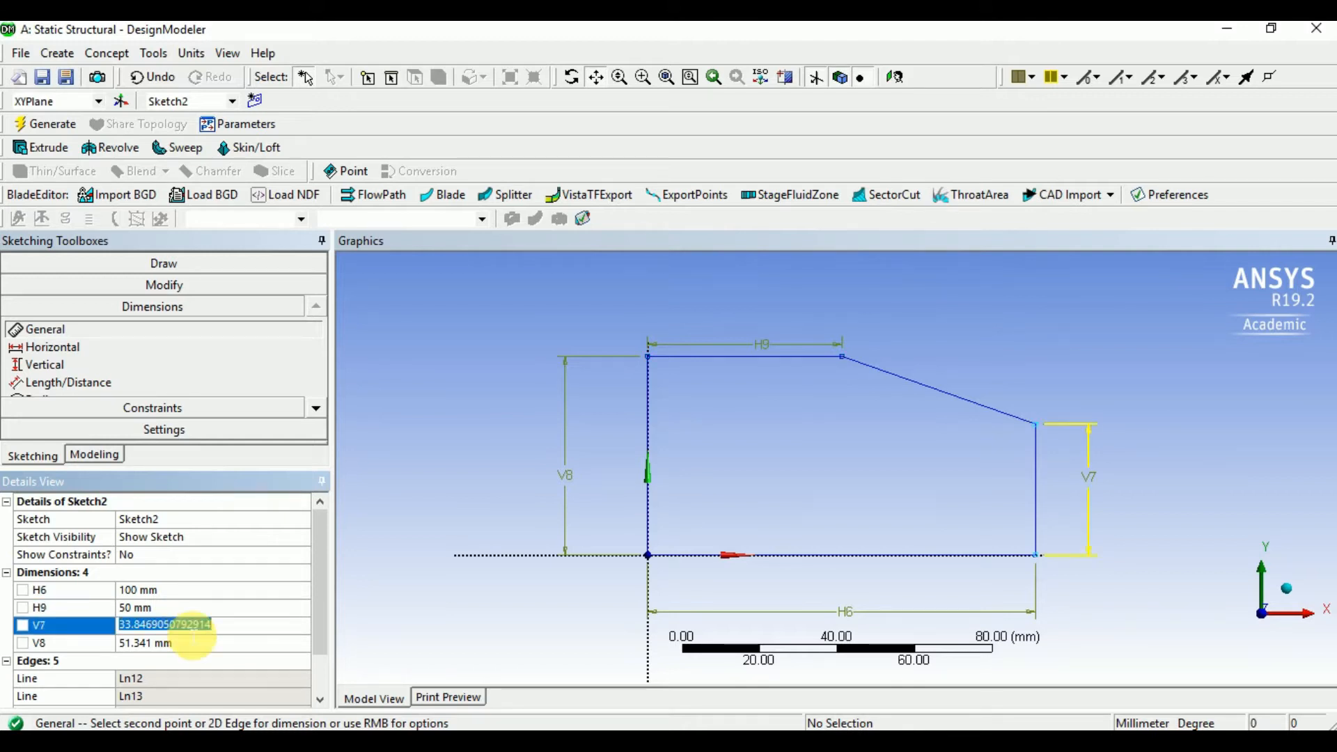
{"action": "type", "text": "50"}
{"action": "key", "text": "Return"}
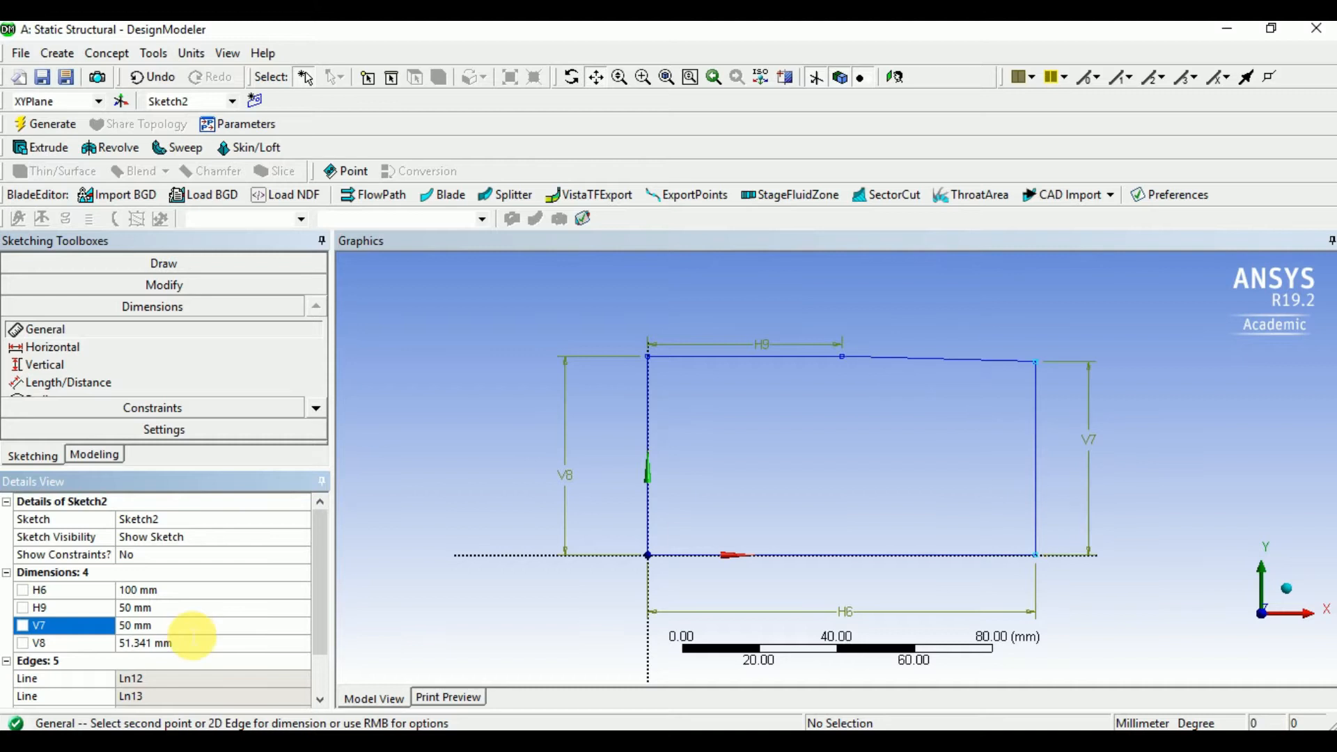
{"action": "left_click", "coordinate": [193, 645]}
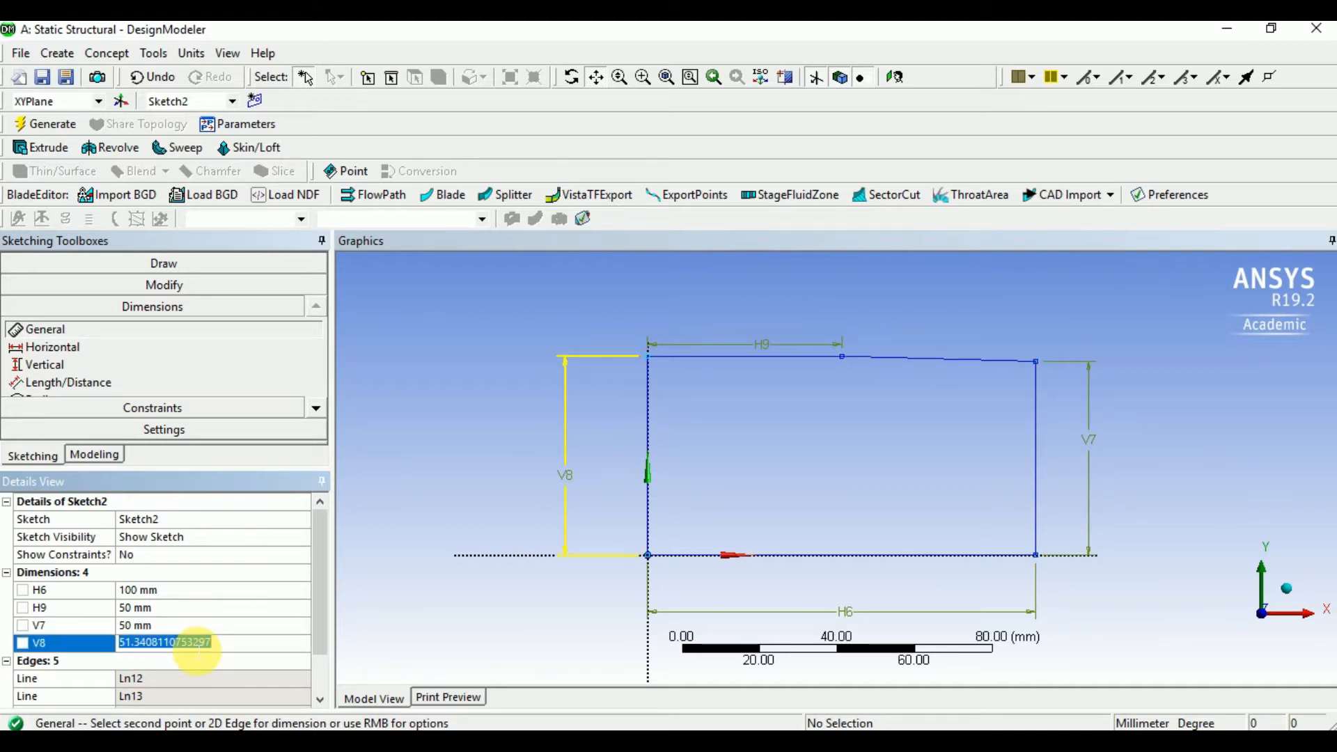
{"action": "type", "text": "100"}
{"action": "key", "text": "Return"}
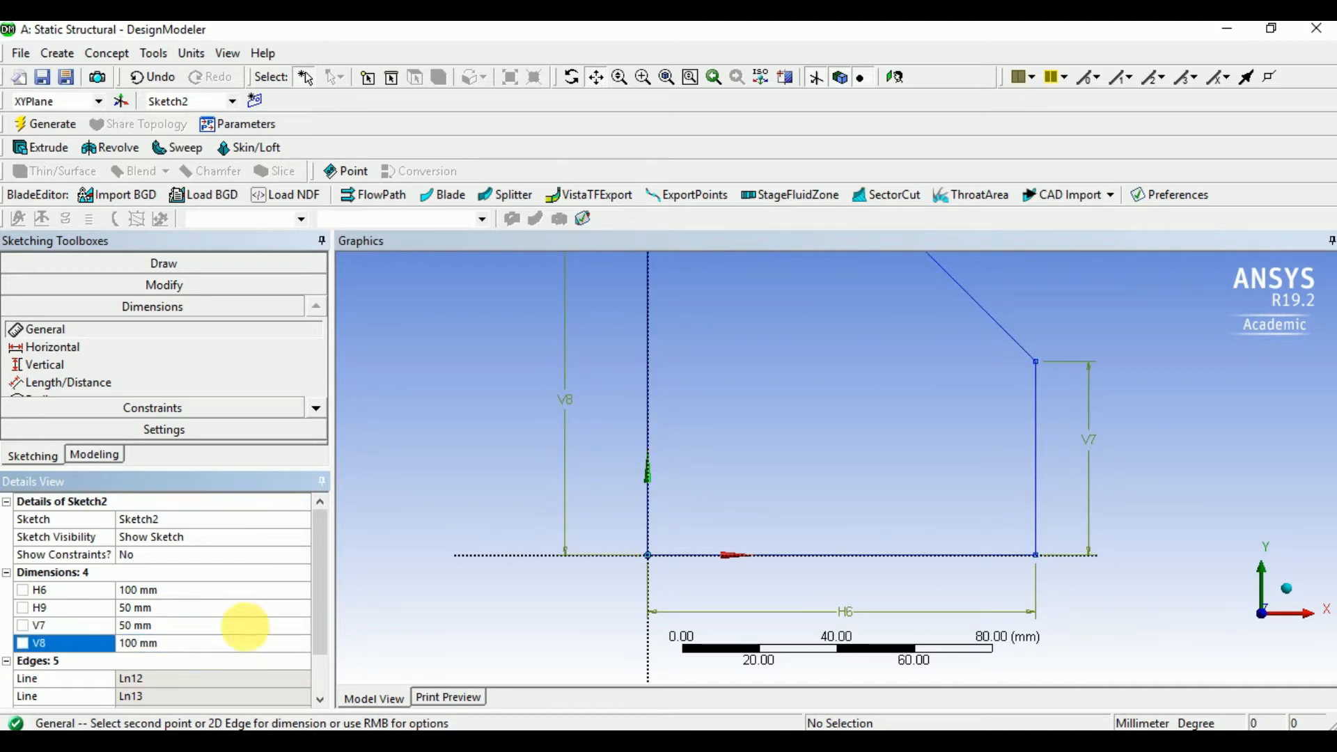
{"action": "scroll", "coordinate": [465, 545], "scroll_direction": "down", "scroll_amount": 1}
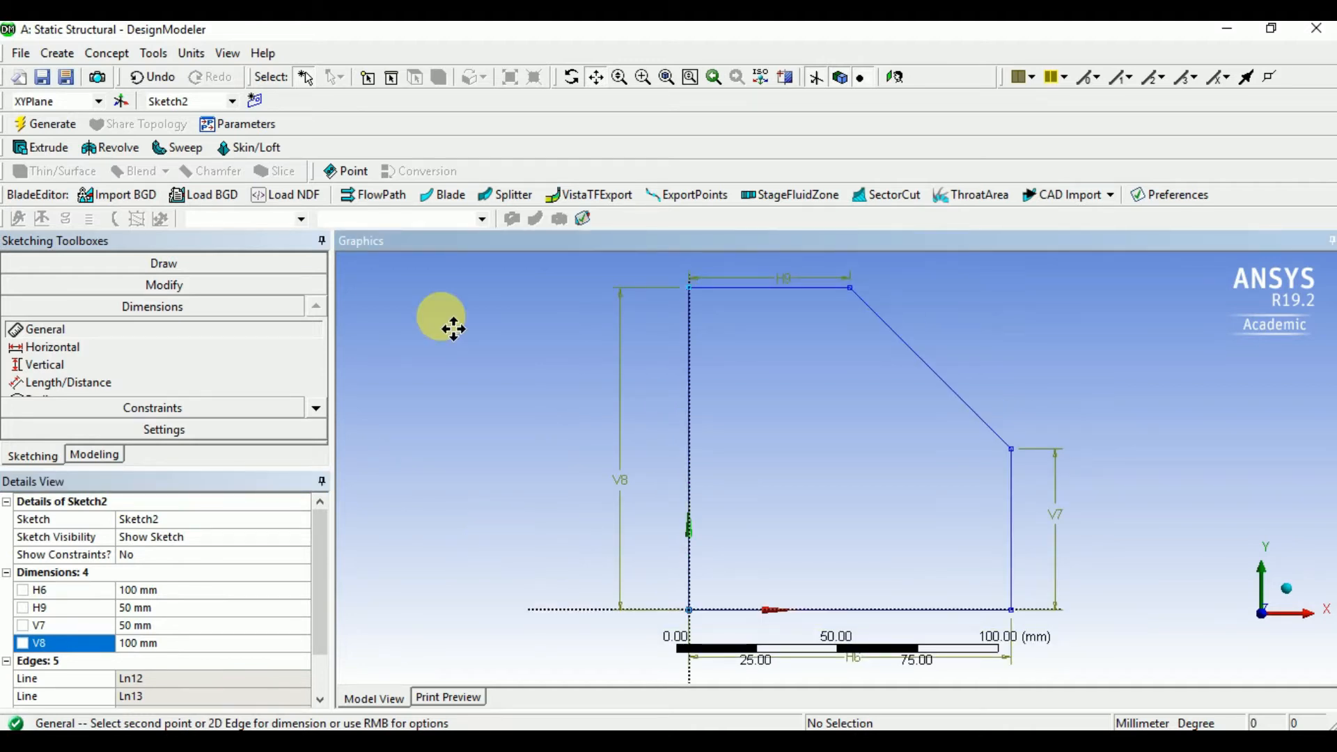
- Revolve the five-sided profile sketch 360° about its left vertical edge as added material and generate the solid
{"action": "left_click", "coordinate": [113, 149]}
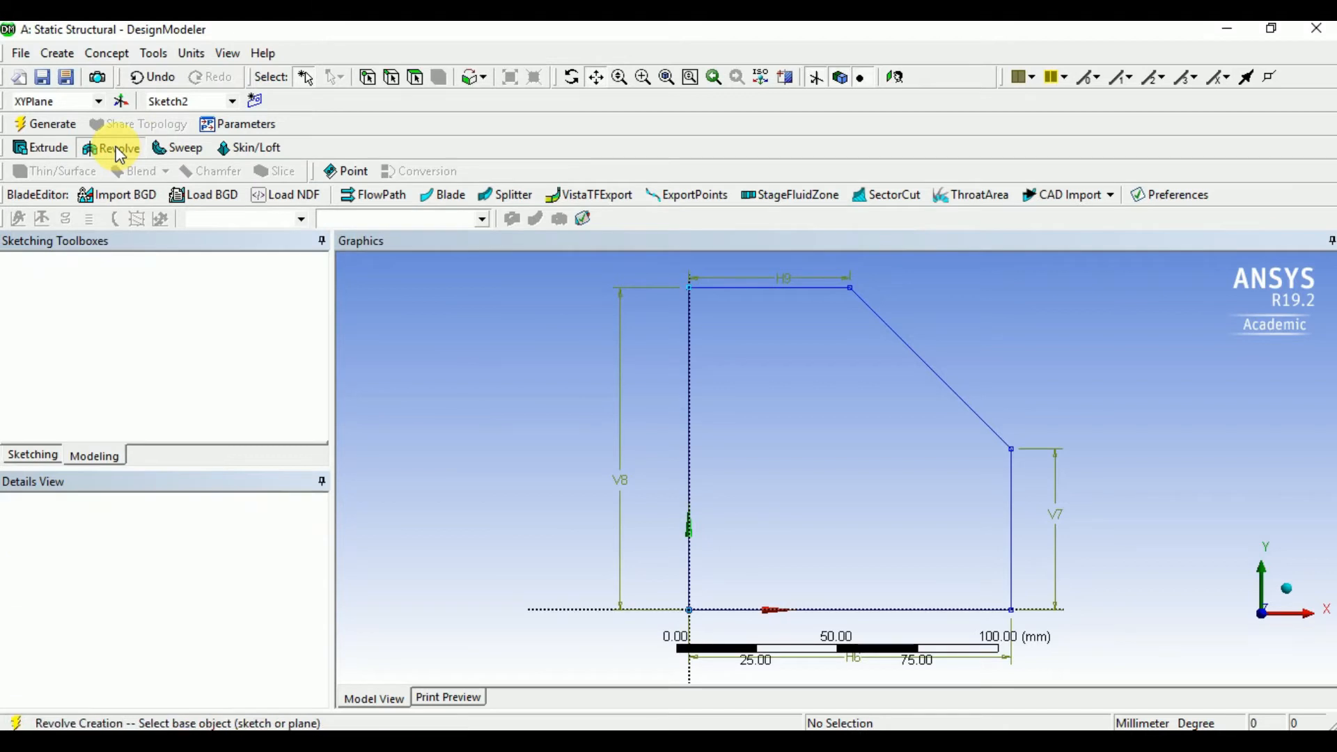
{"action": "left_click", "coordinate": [737, 291]}
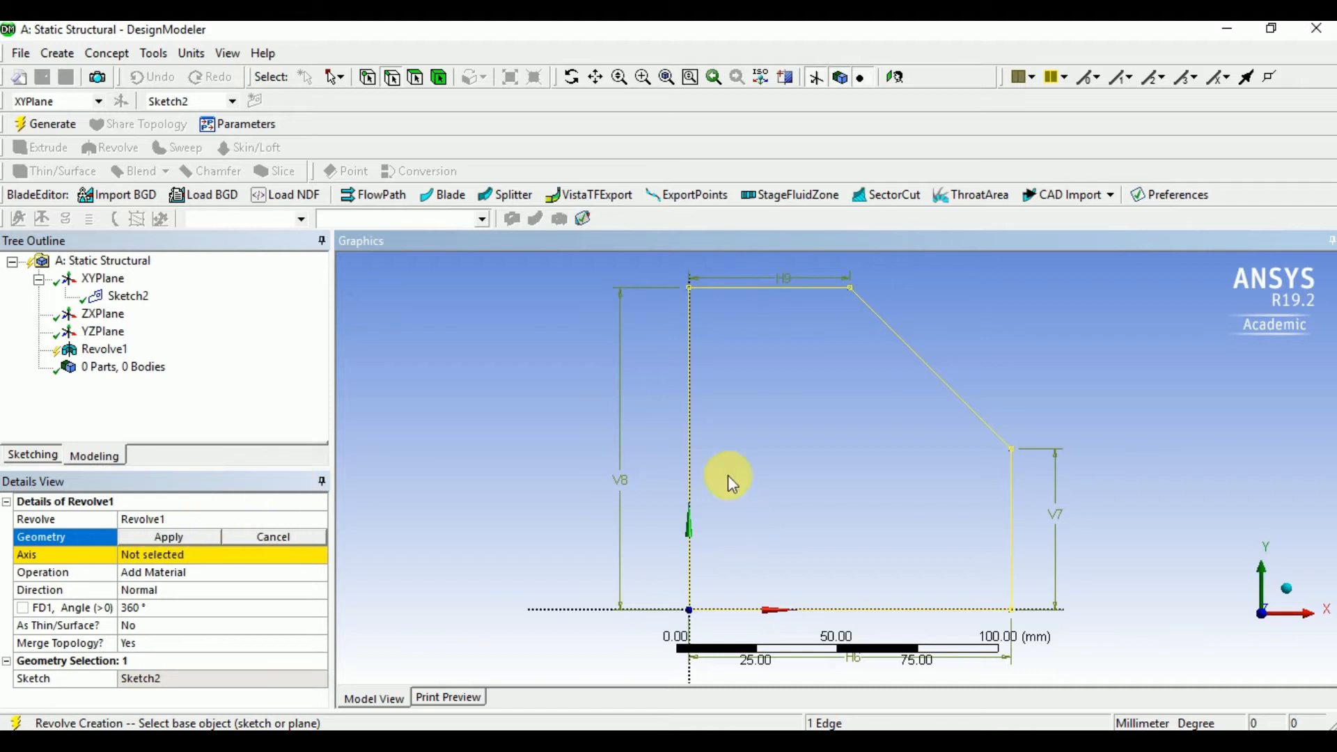
{"action": "left_click", "coordinate": [943, 382]}
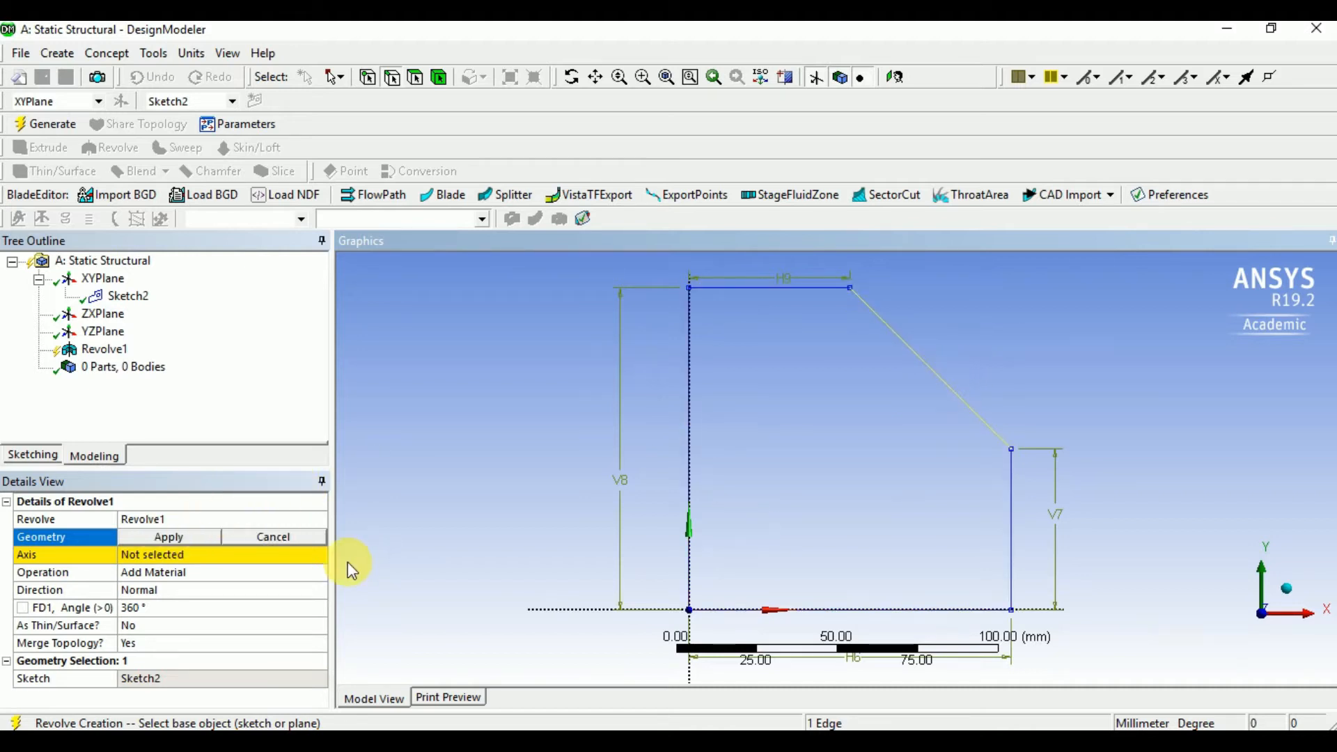
{"action": "left_click", "coordinate": [139, 538]}
{"action": "left_click", "coordinate": [150, 556]}
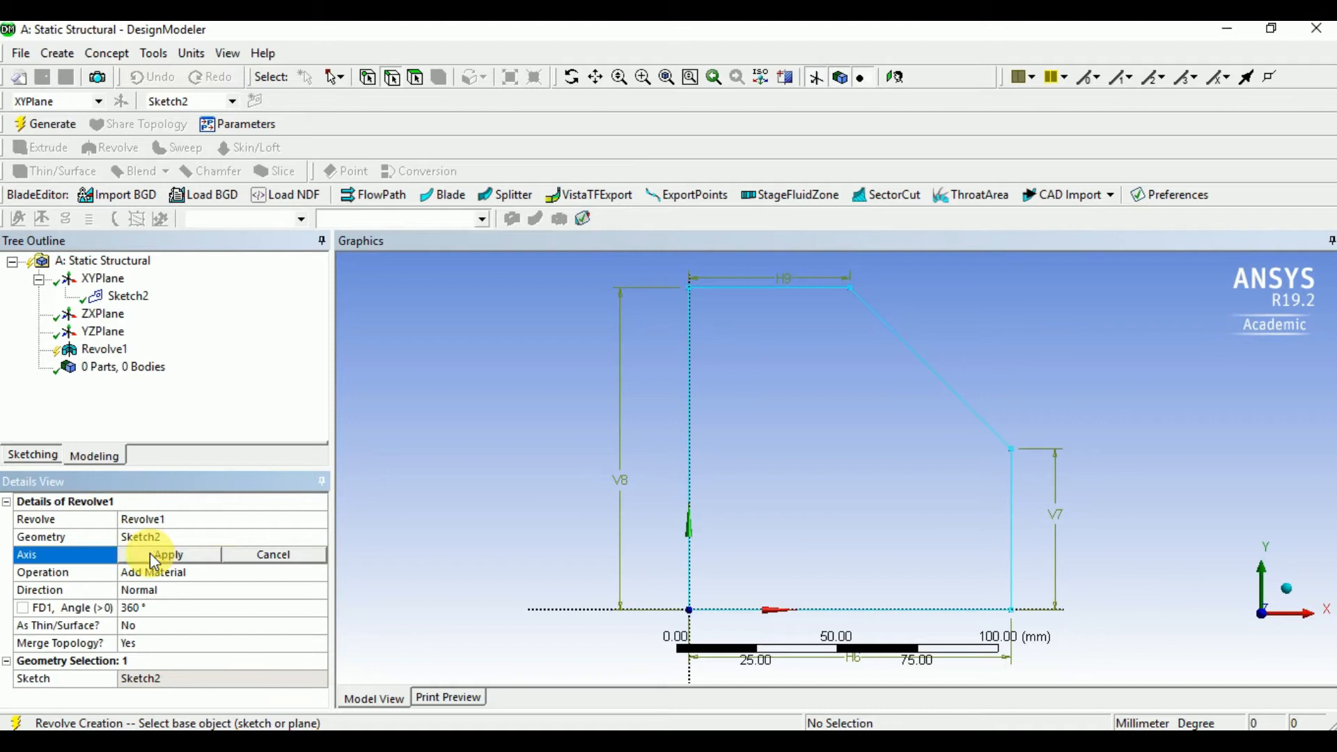
{"action": "left_click", "coordinate": [692, 505]}
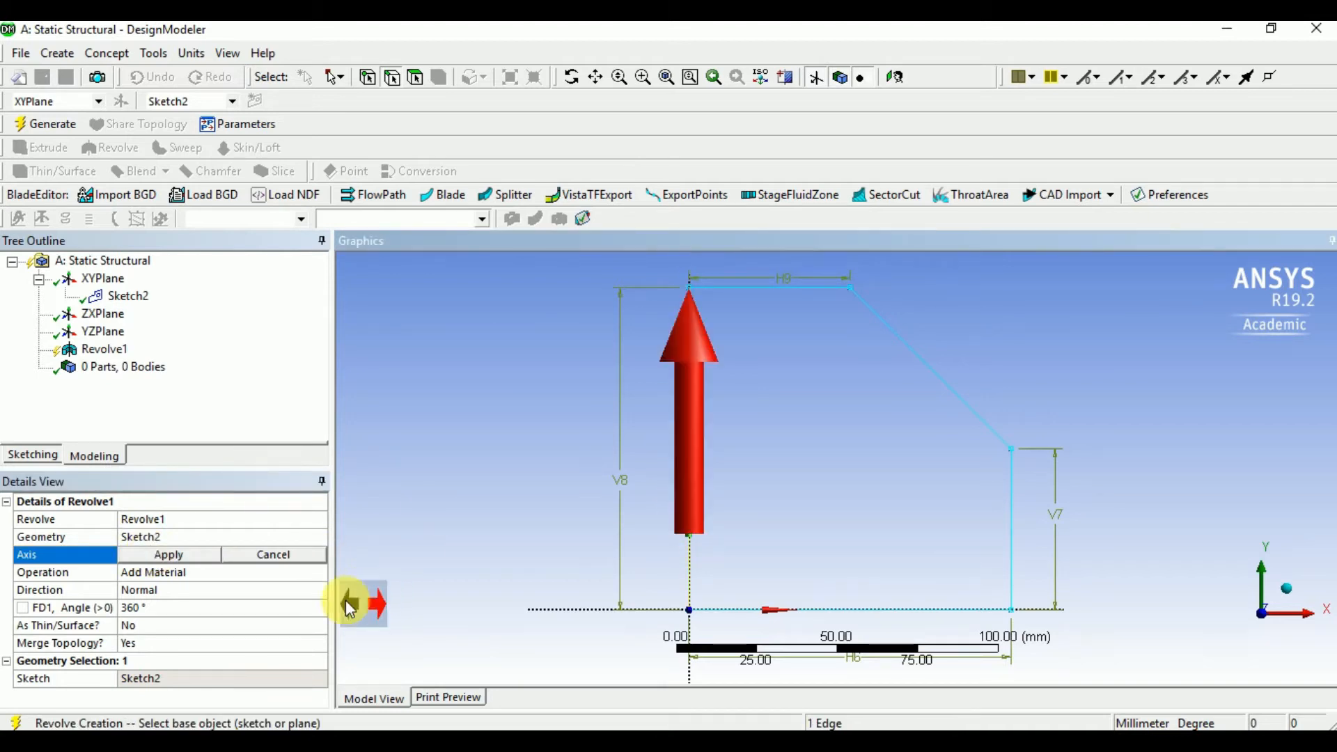
{"action": "left_click", "coordinate": [173, 555]}
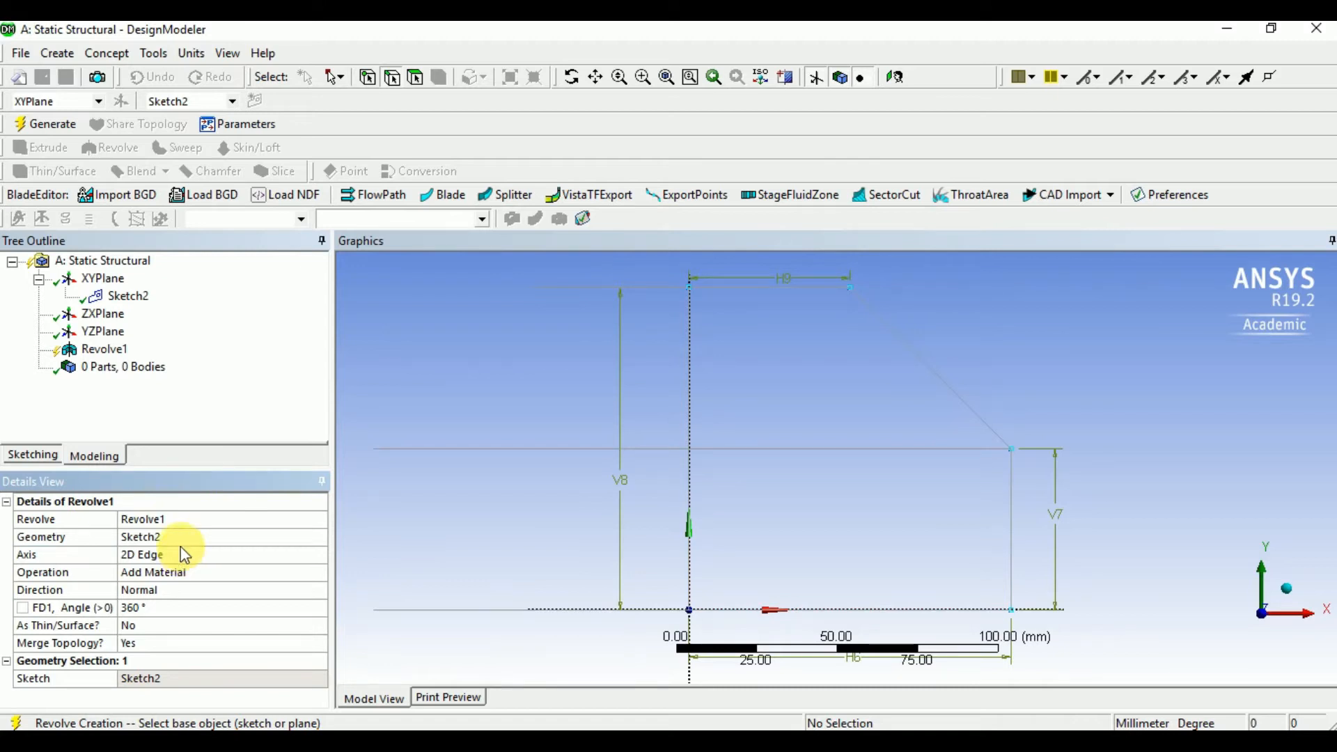
{"action": "left_click", "coordinate": [50, 124]}
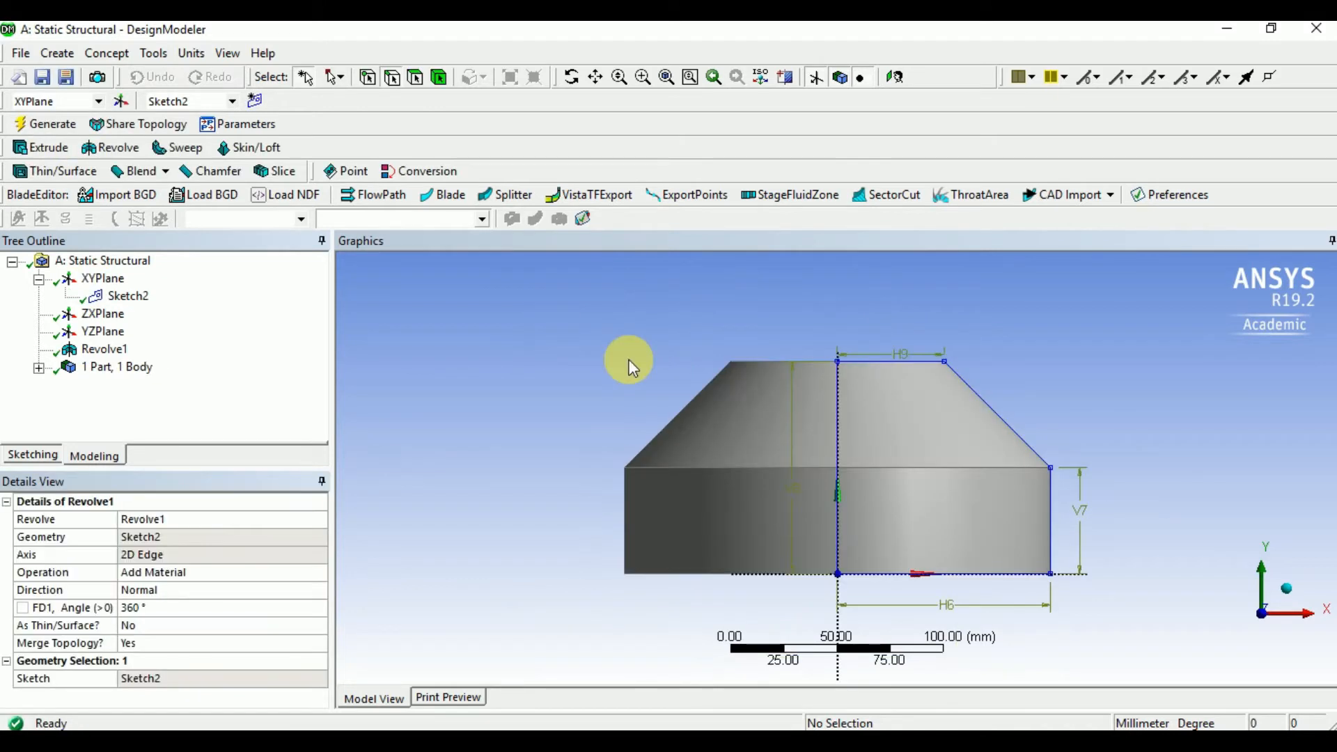
- Examine the revolved solid from several angles
{"action": "left_click", "coordinate": [572, 78]}
{"action": "left_click_drag", "start_coordinate": [765, 337], "coordinate": [1003, 432]}
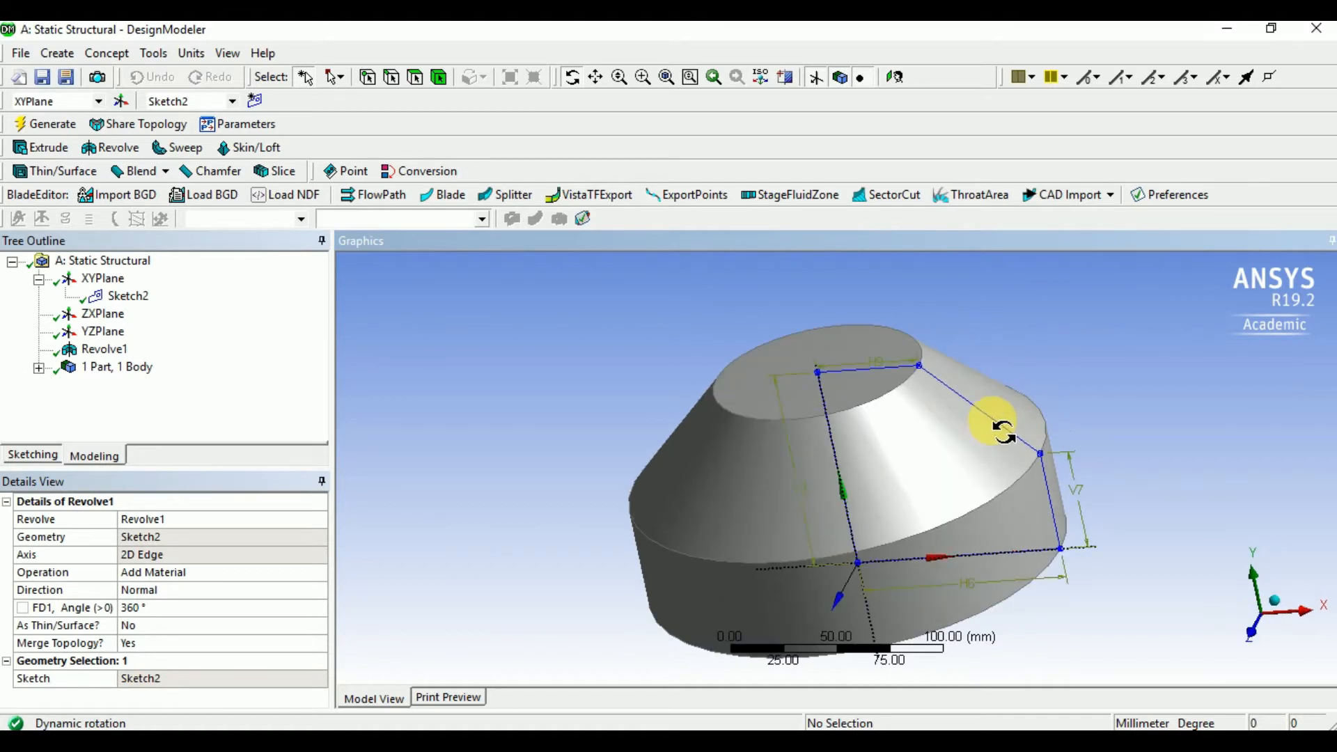
{"action": "left_click_drag", "start_coordinate": [704, 469], "coordinate": [776, 425]}
{"action": "left_click_drag", "start_coordinate": [965, 450], "coordinate": [956, 493]}
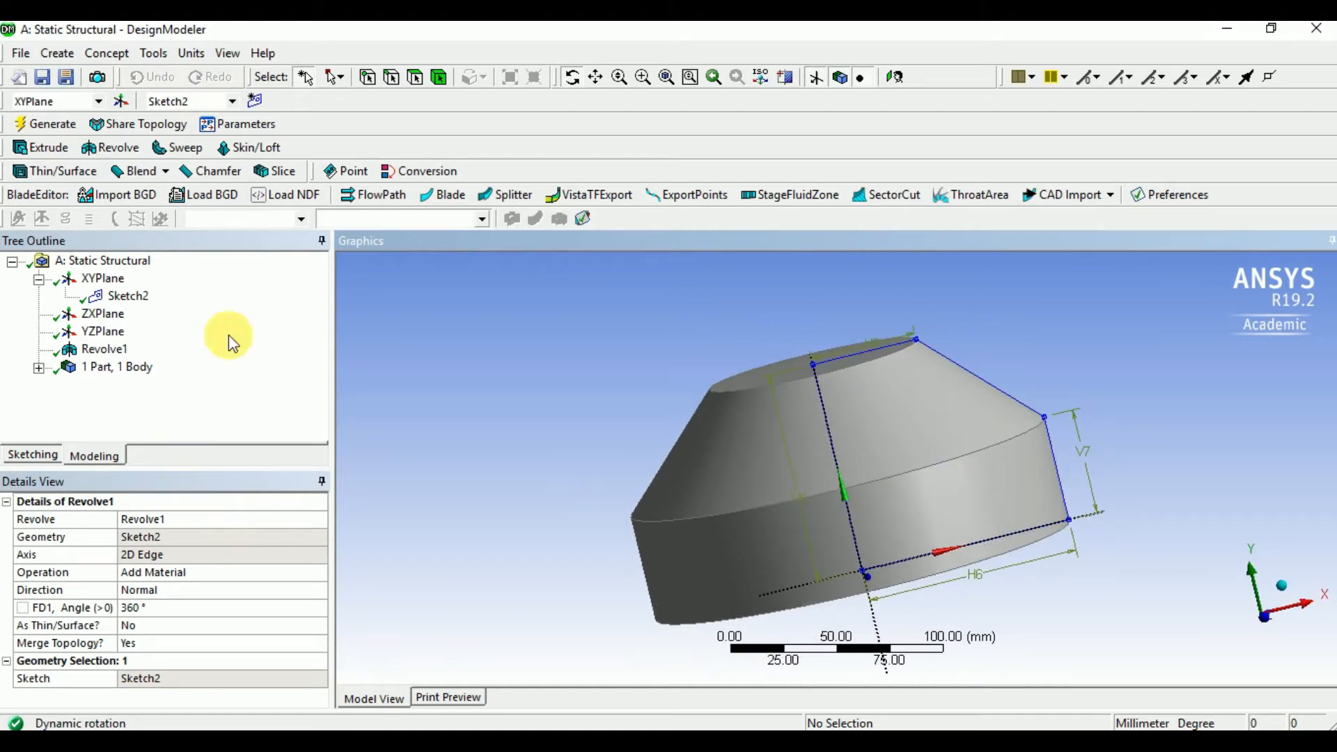
{"action": "left_click_drag", "start_coordinate": [762, 558], "coordinate": [795, 589]}
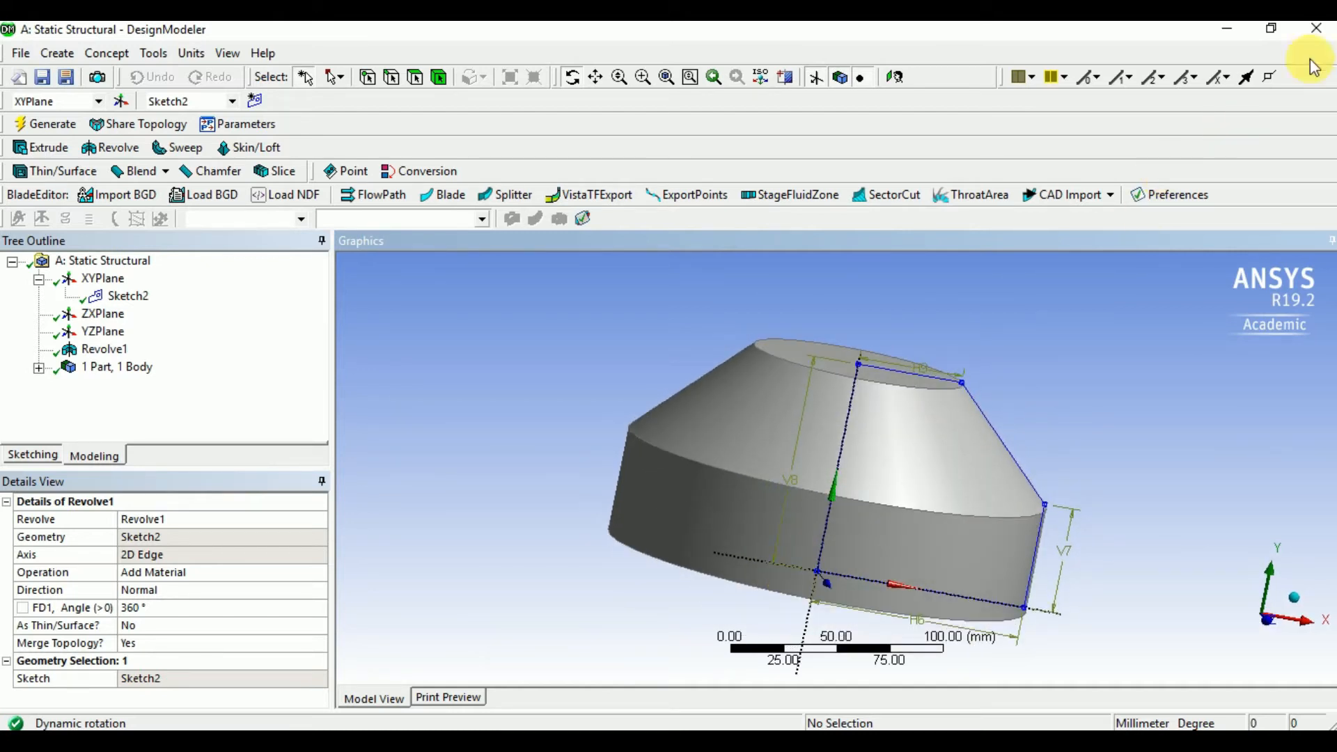
- Switch to Workbench and open the analysis Model in Mechanical, and examine the solid body's details in DesignModeler
{"action": "left_click", "coordinate": [1248, 33]}
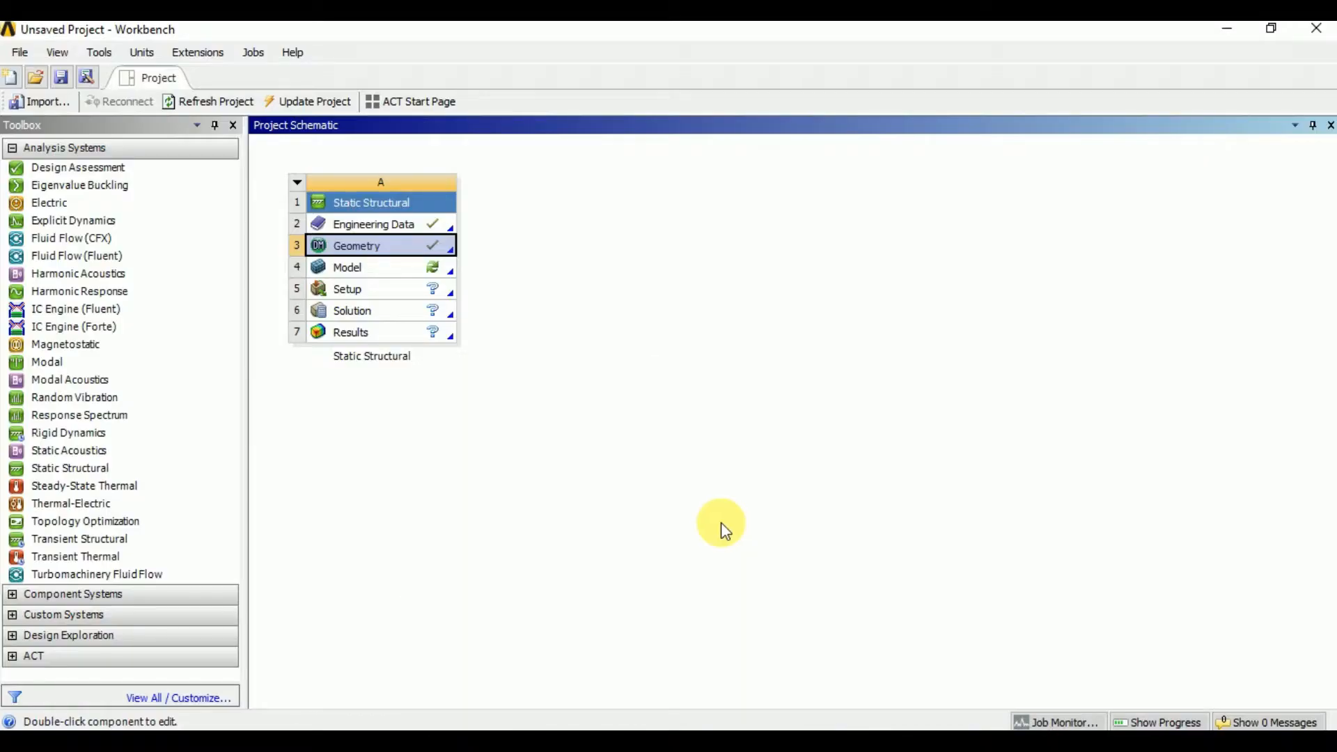
{"action": "double_click", "coordinate": [417, 268]}
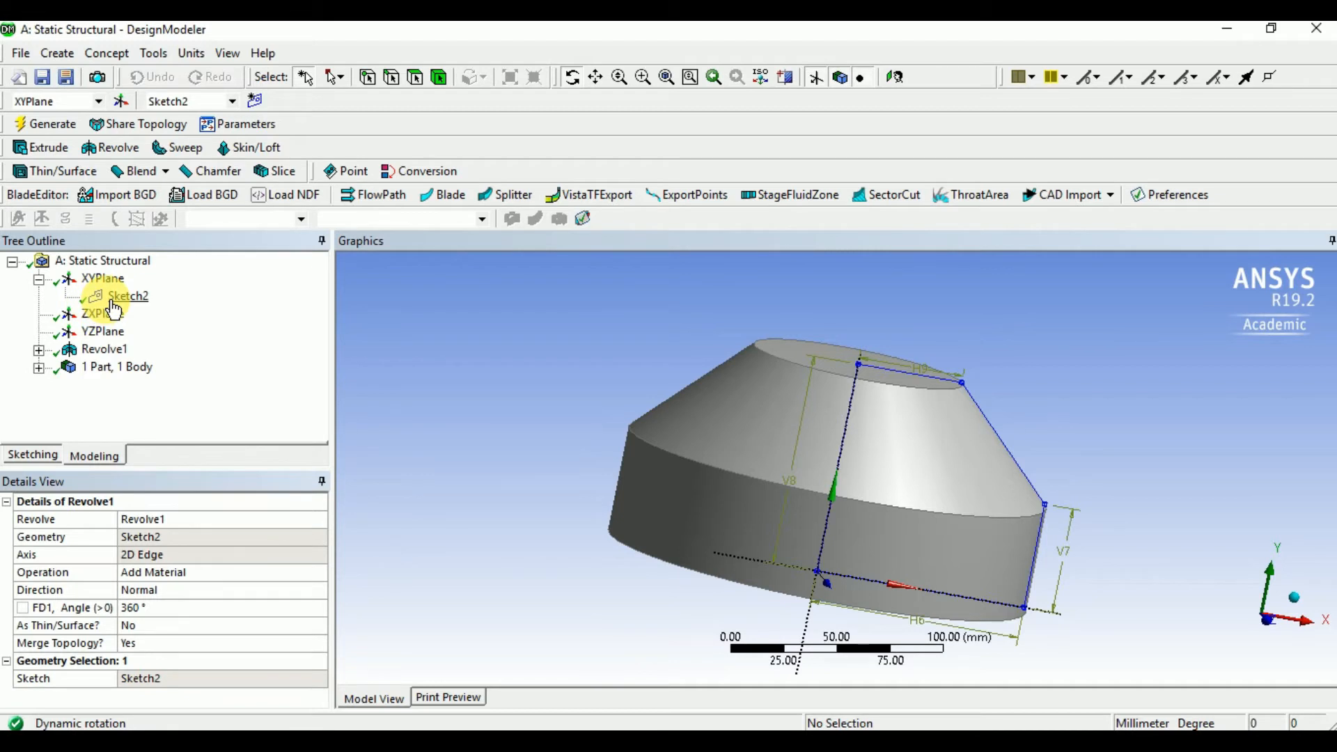
{"action": "left_click", "coordinate": [38, 367]}
{"action": "left_click", "coordinate": [112, 393]}
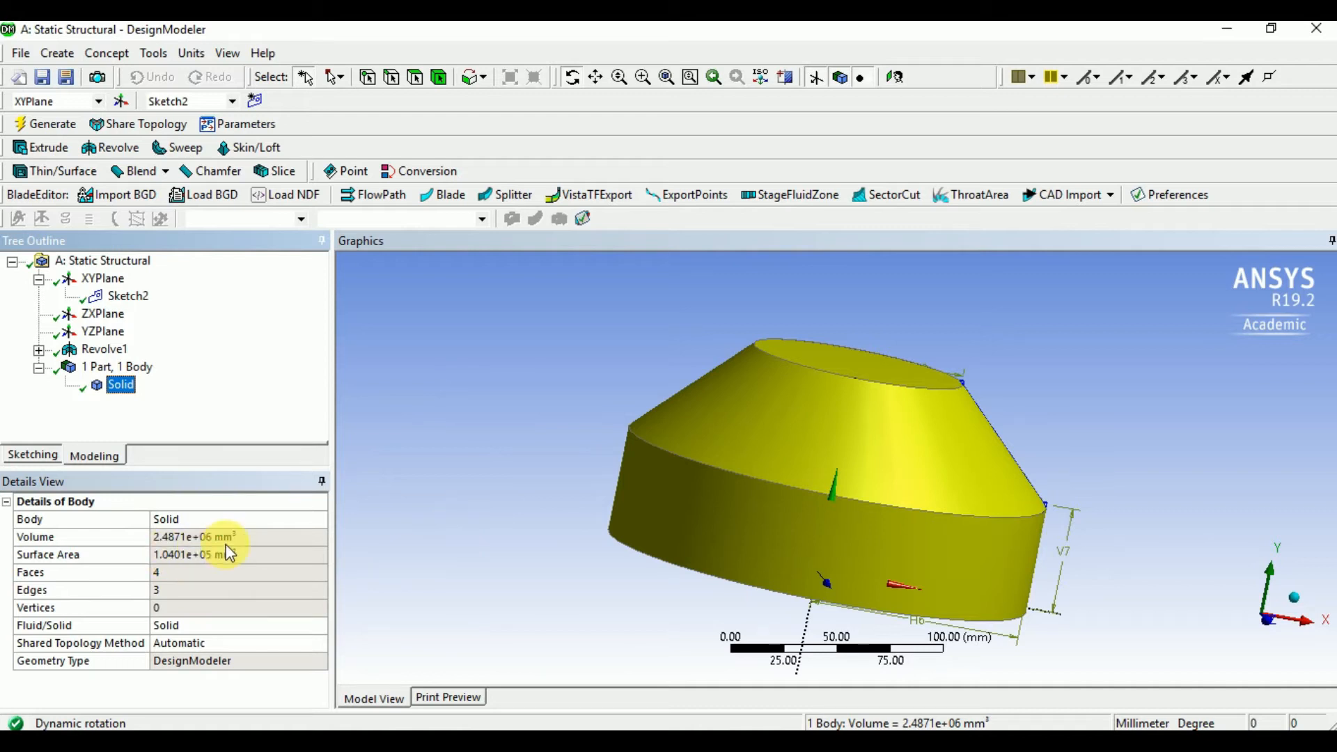
{"action": "left_click_drag", "start_coordinate": [639, 540], "coordinate": [807, 501]}
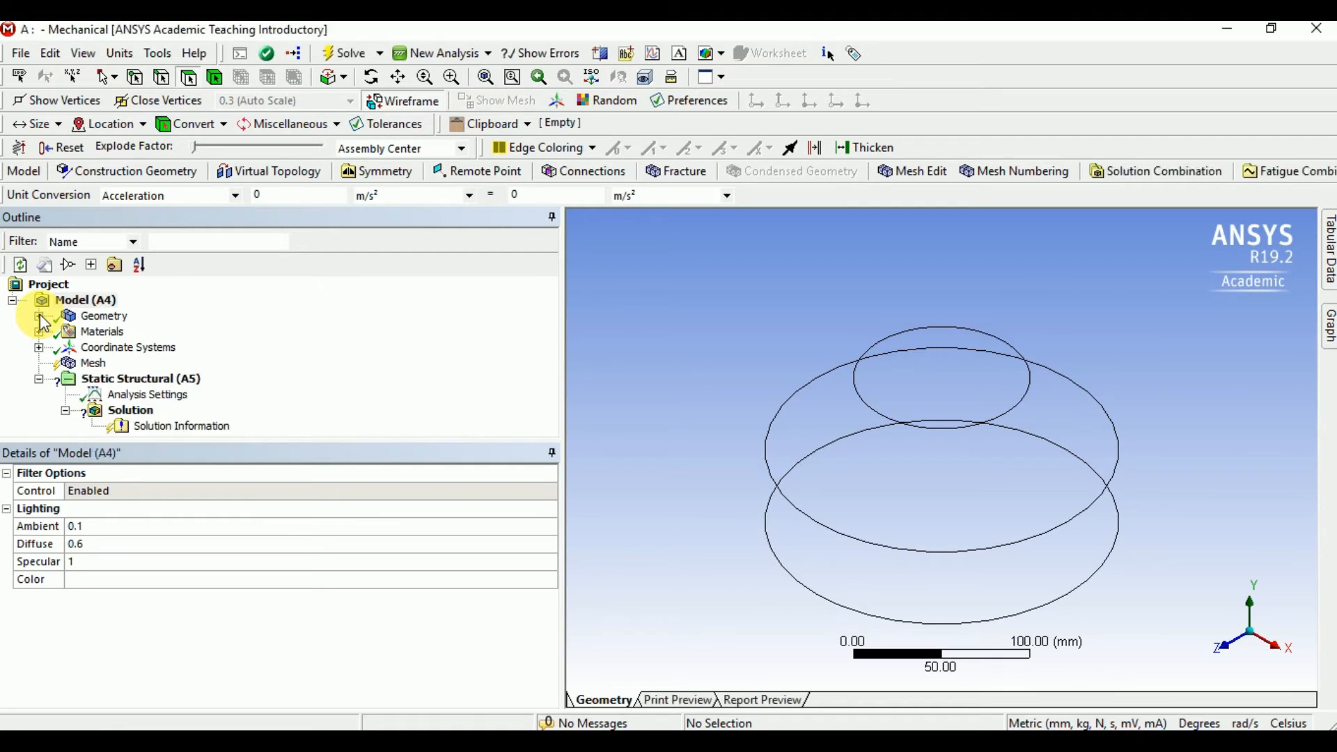
- Set the selection filter to bodies and show the model shaded instead of as a wireframe
{"action": "right_click", "coordinate": [658, 304]}
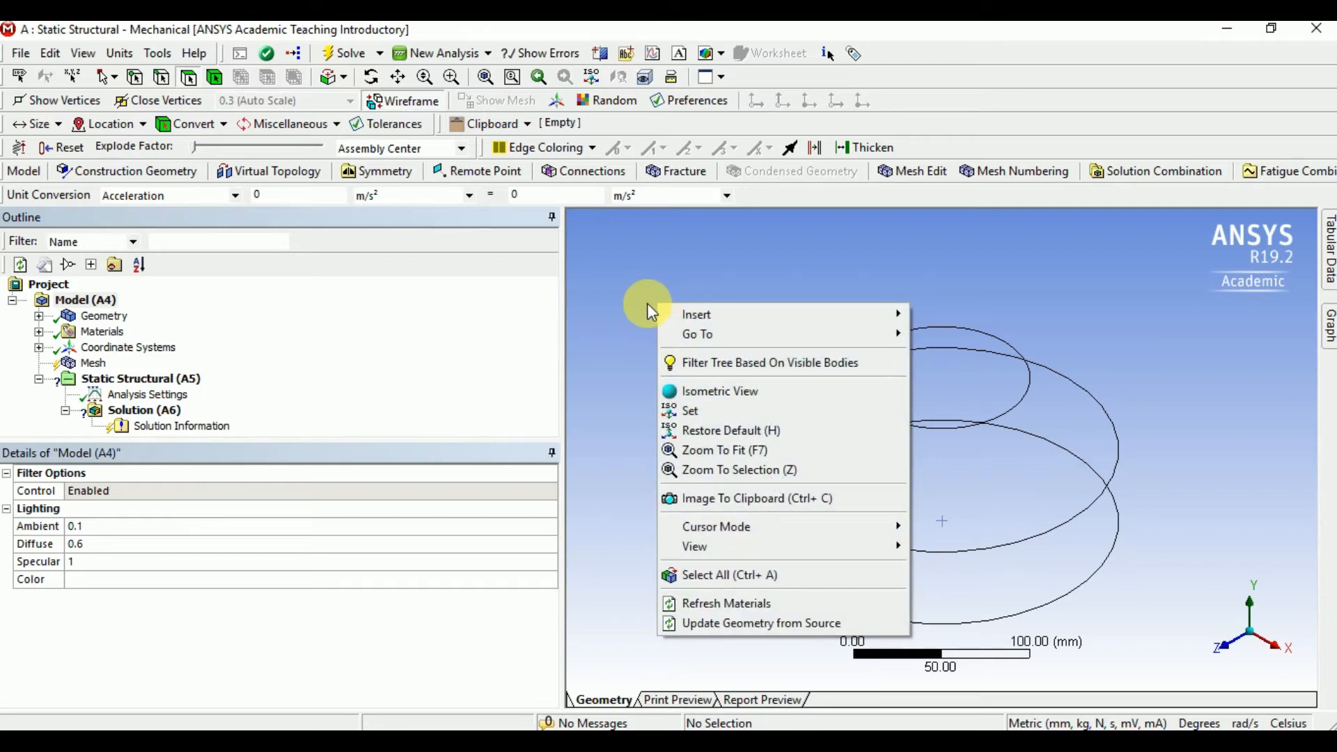
{"action": "left_click", "coordinate": [220, 82]}
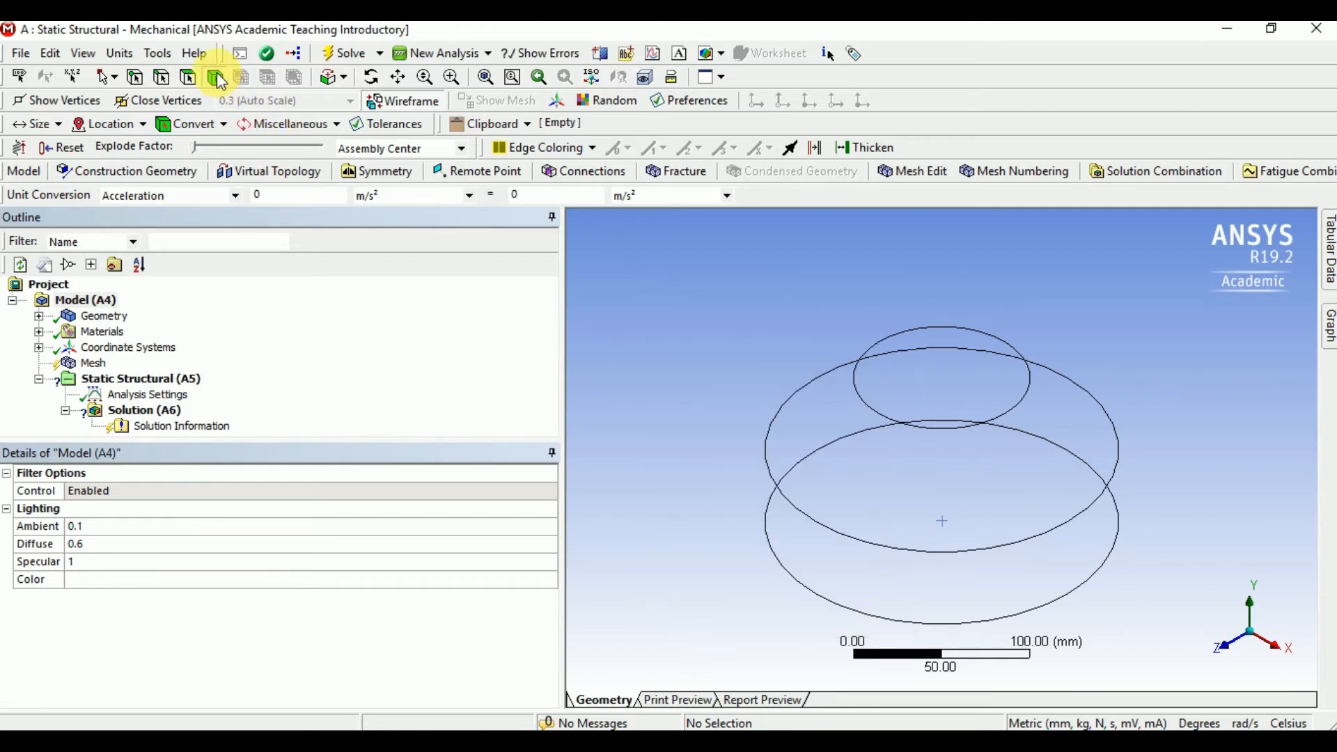
{"action": "left_click", "coordinate": [220, 82]}
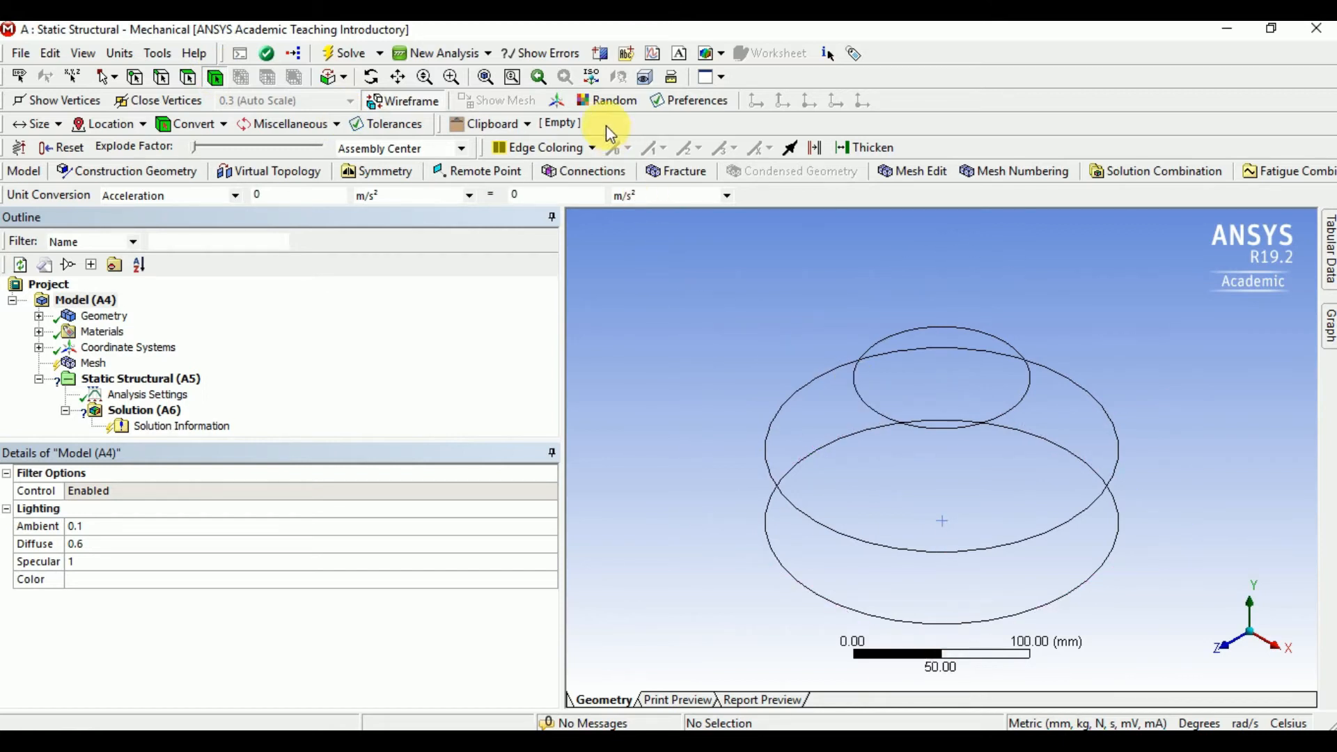
{"action": "left_click", "coordinate": [432, 103]}
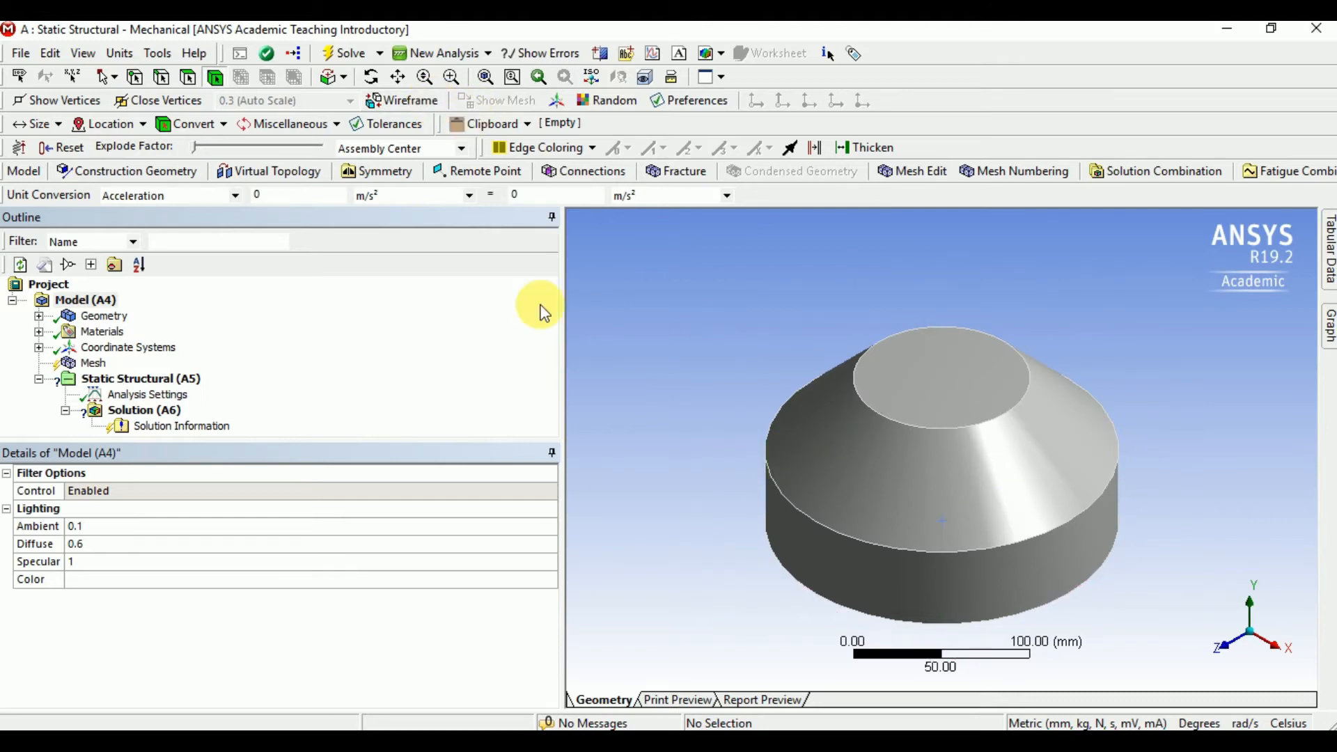
- Examine the solid's material assignment and its volume, mass, centroid and moment of inertia properties
{"action": "left_click", "coordinate": [84, 300]}
{"action": "left_click", "coordinate": [39, 317]}
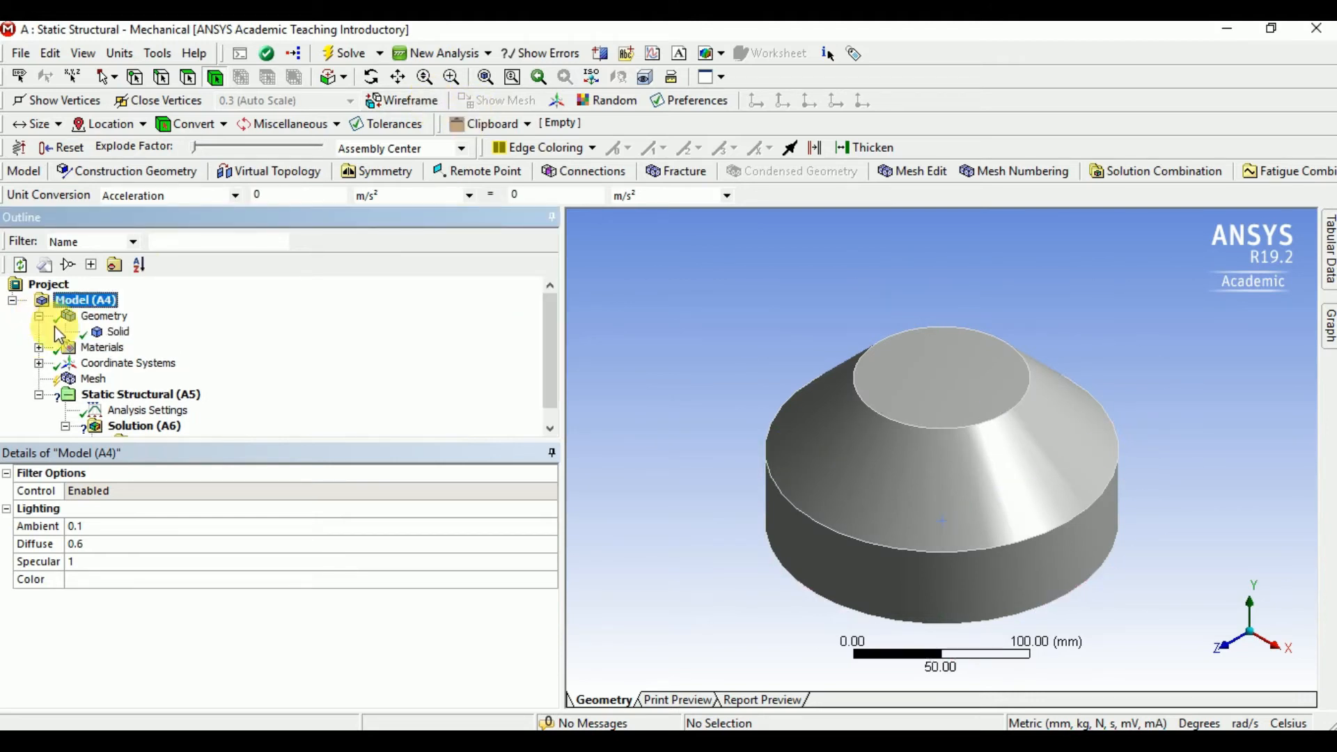
{"action": "left_click", "coordinate": [116, 332]}
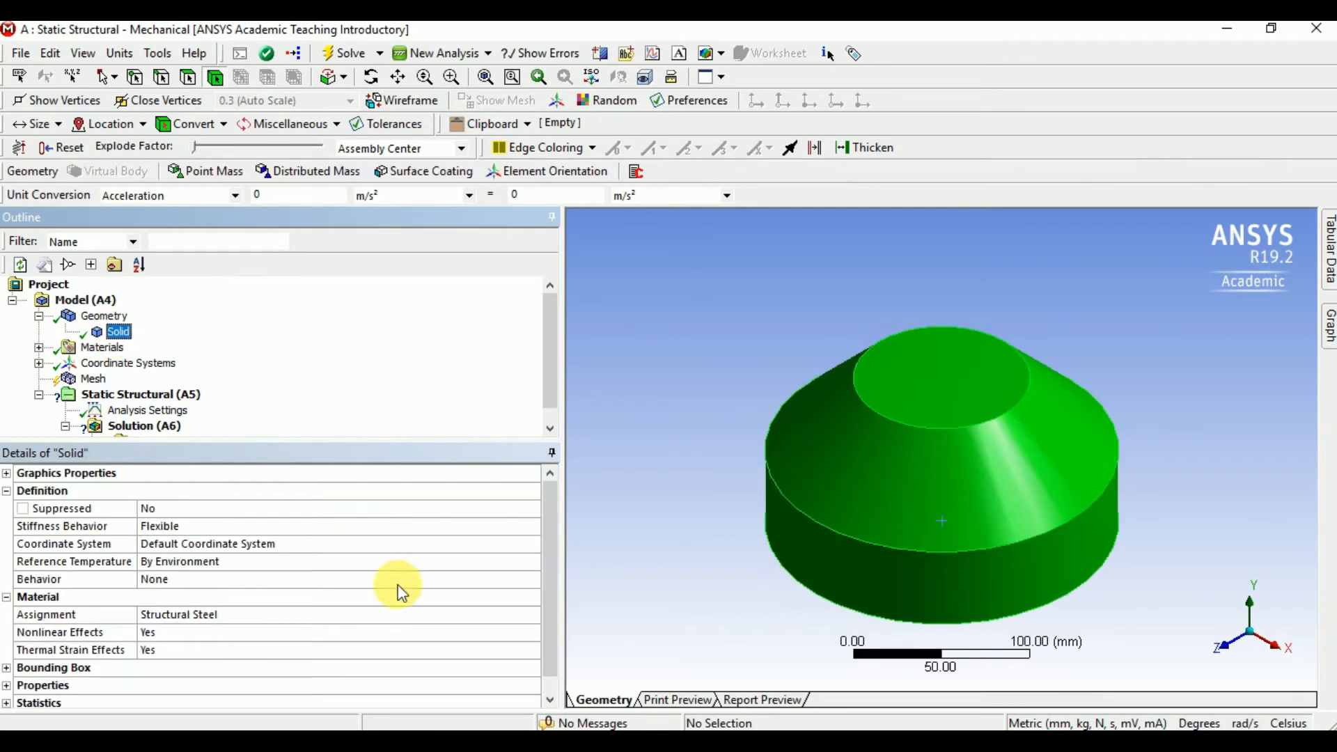
{"action": "left_click_drag", "start_coordinate": [547, 558], "coordinate": [557, 705]}
{"action": "left_click", "coordinate": [7, 668]}
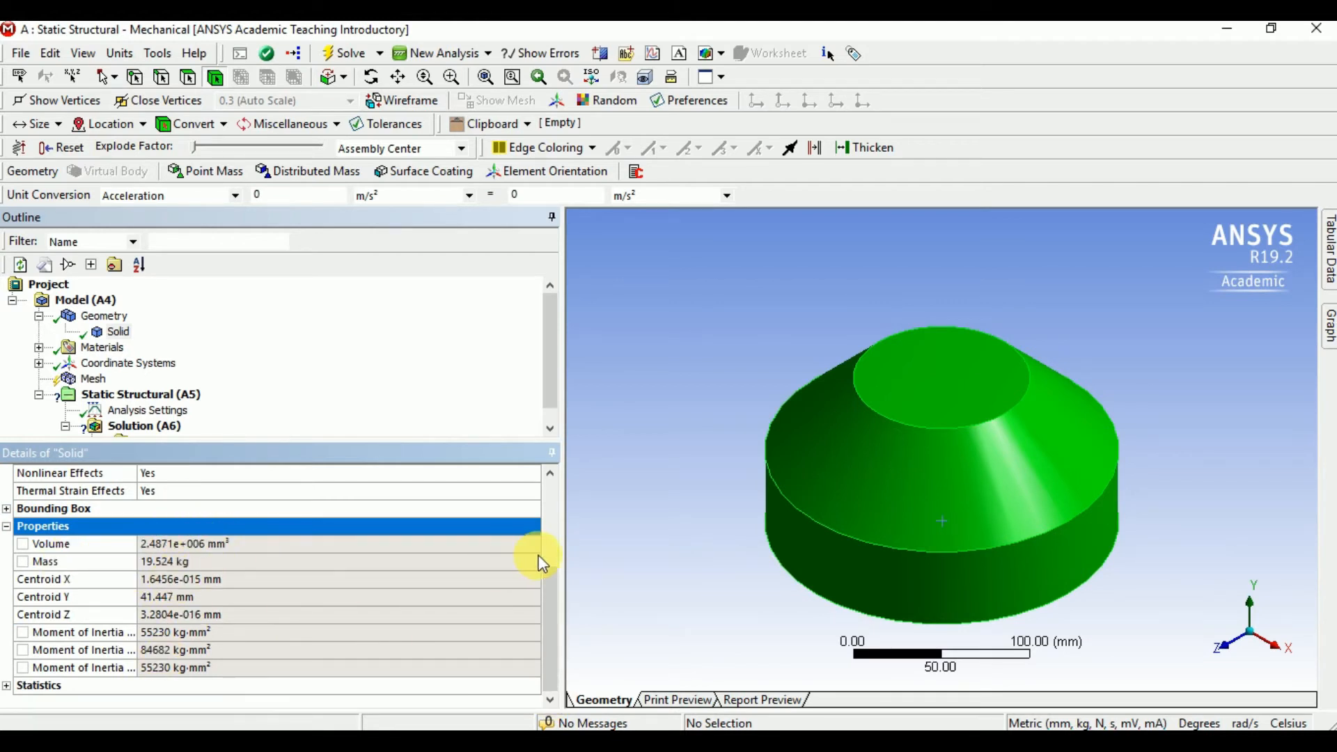
- Examine the material properties of Structural Steel
{"action": "left_click_drag", "start_coordinate": [550, 358], "coordinate": [553, 389]}
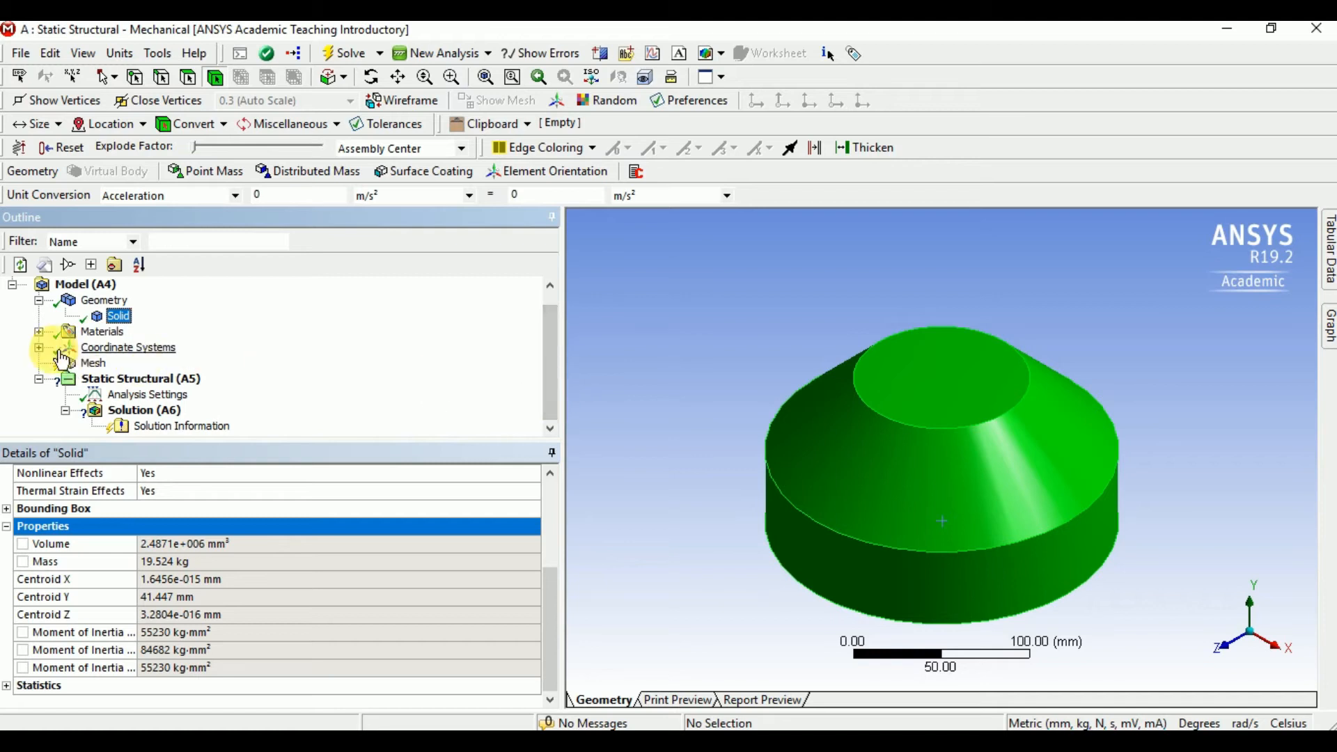
{"action": "left_click", "coordinate": [39, 333]}
{"action": "left_click", "coordinate": [140, 348]}
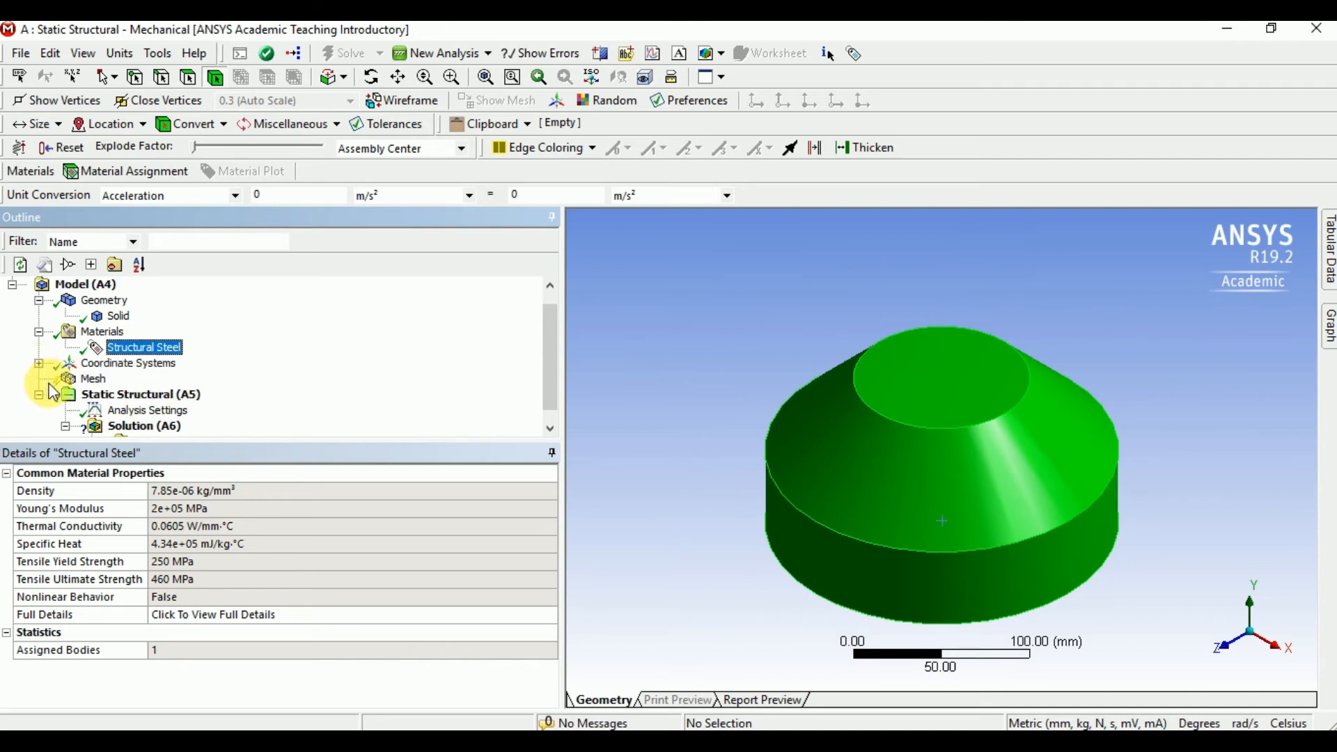
- Generate the mesh of the solid with the default mesh settings
{"action": "right_click", "coordinate": [93, 380]}
{"action": "mouse_move", "coordinate": [194, 400]}
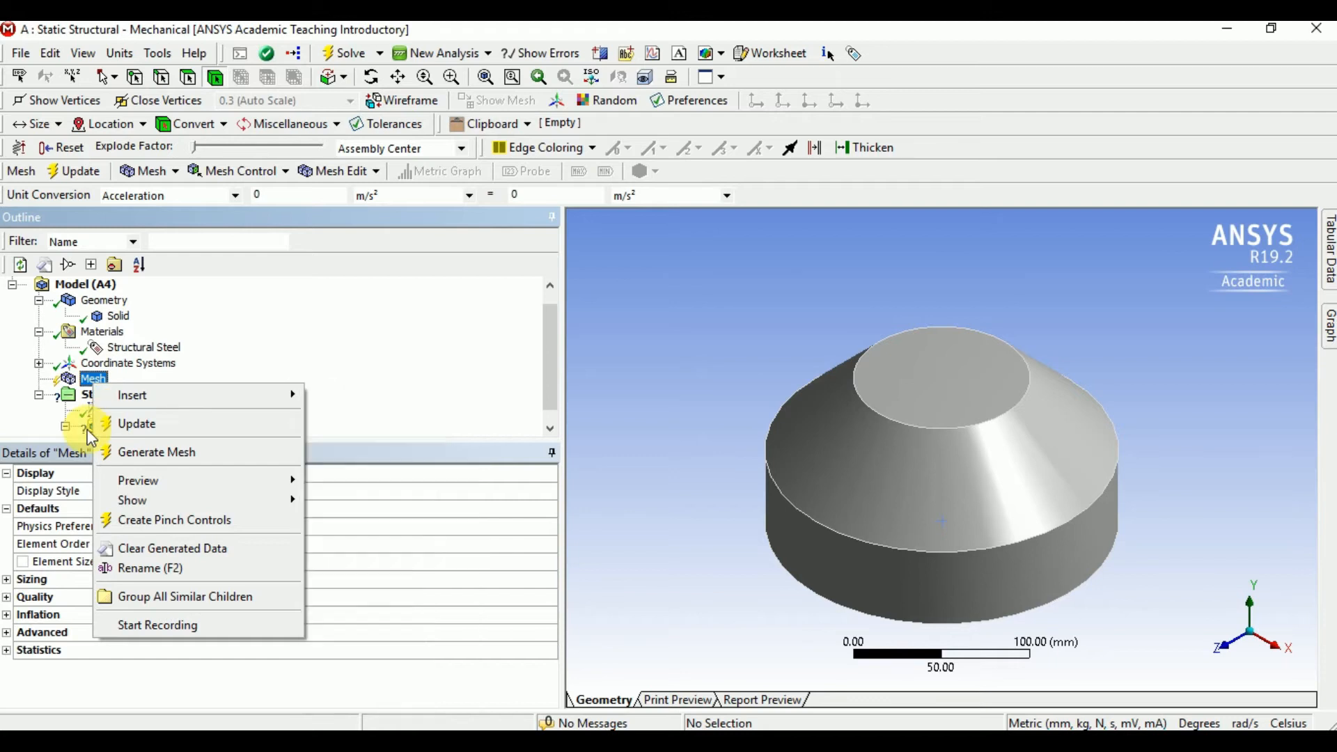
{"action": "left_click", "coordinate": [155, 456]}
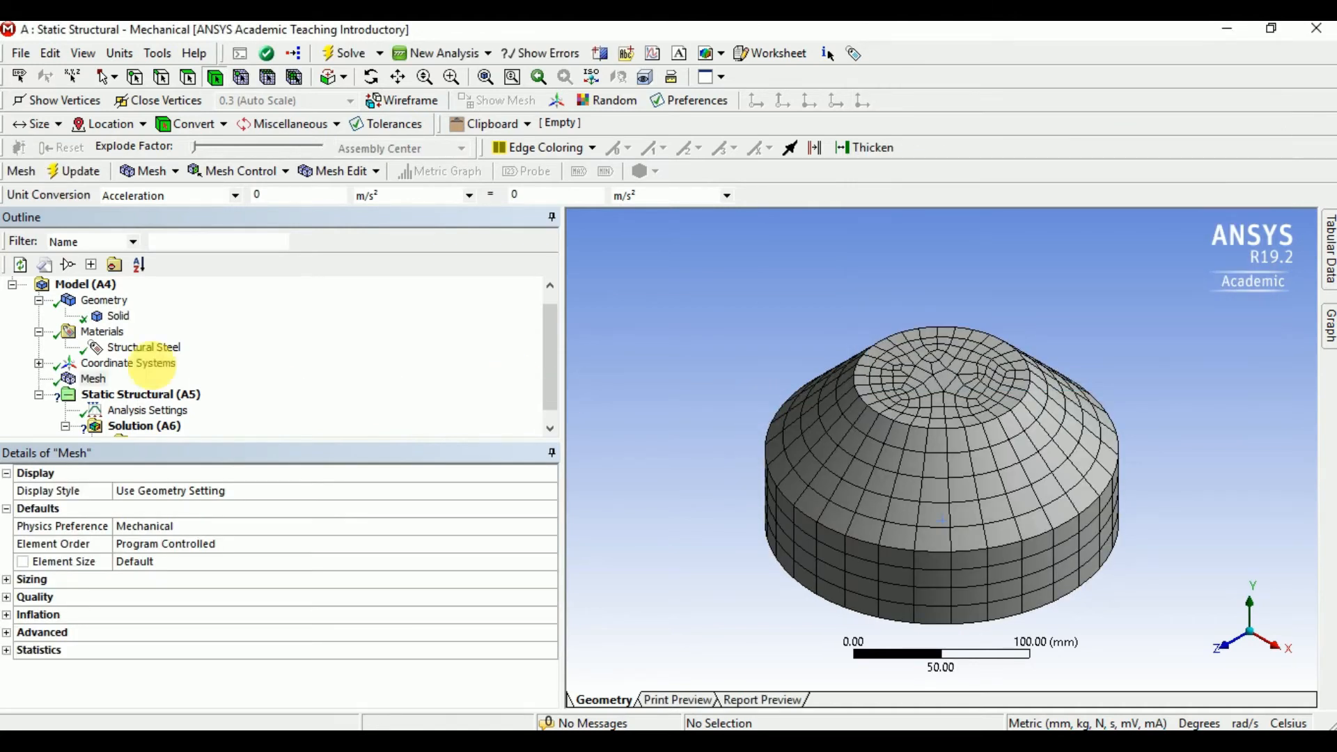
- Insert a mesh sizing control and scope it to the solid's small circular top face
{"action": "left_click", "coordinate": [90, 382]}
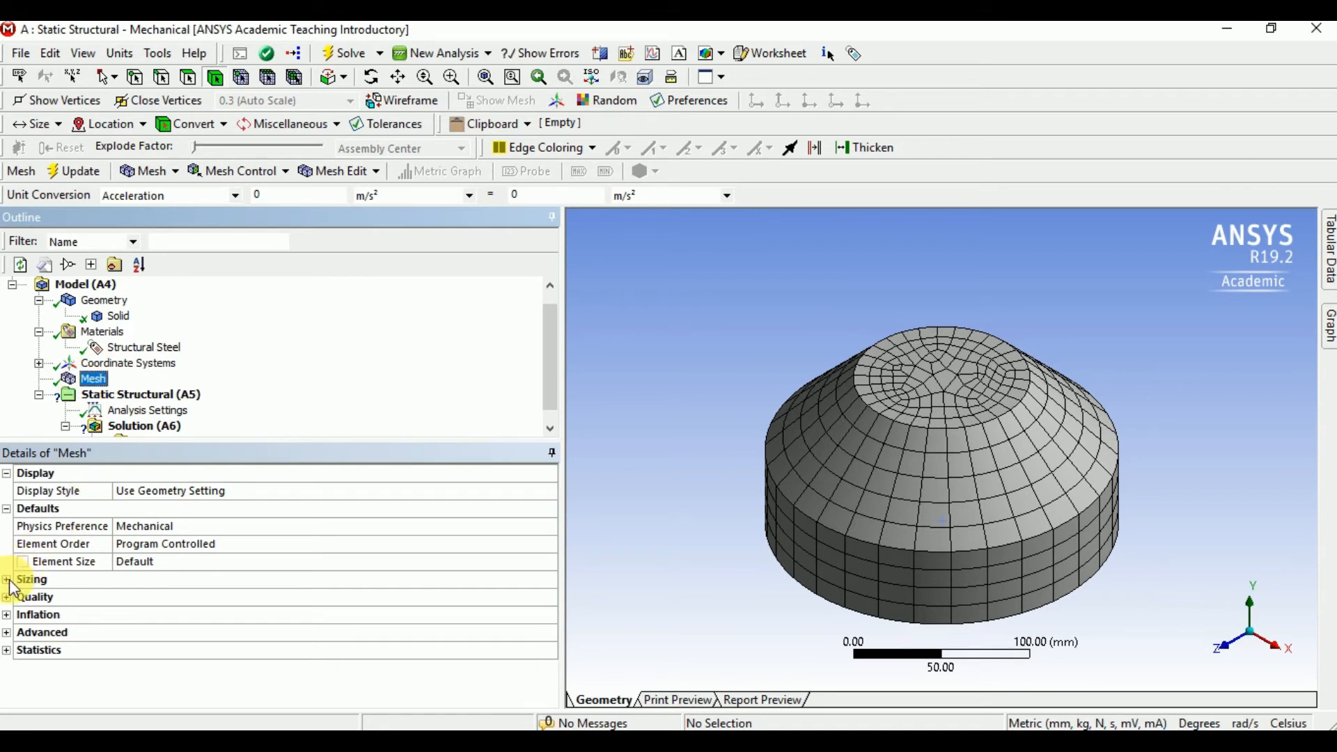
{"action": "right_click", "coordinate": [90, 379]}
{"action": "mouse_move", "coordinate": [175, 392]}
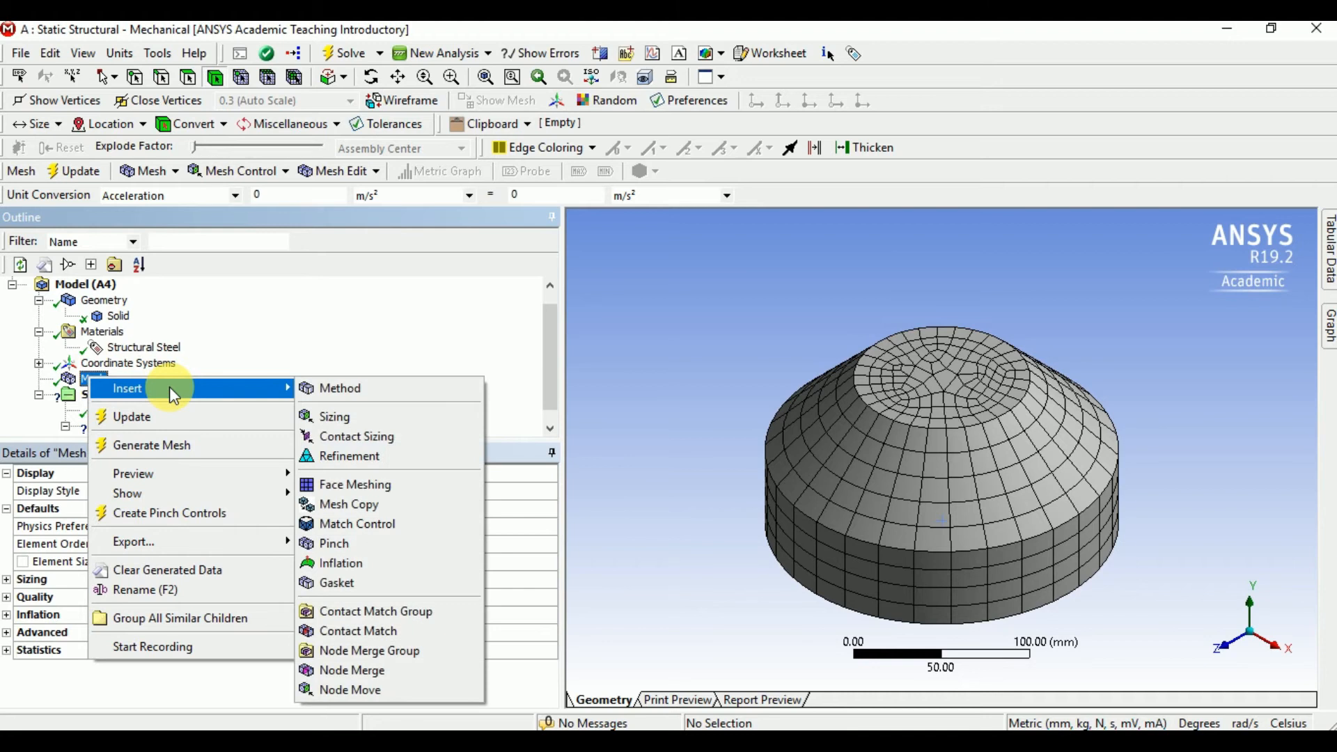
{"action": "left_click", "coordinate": [372, 420]}
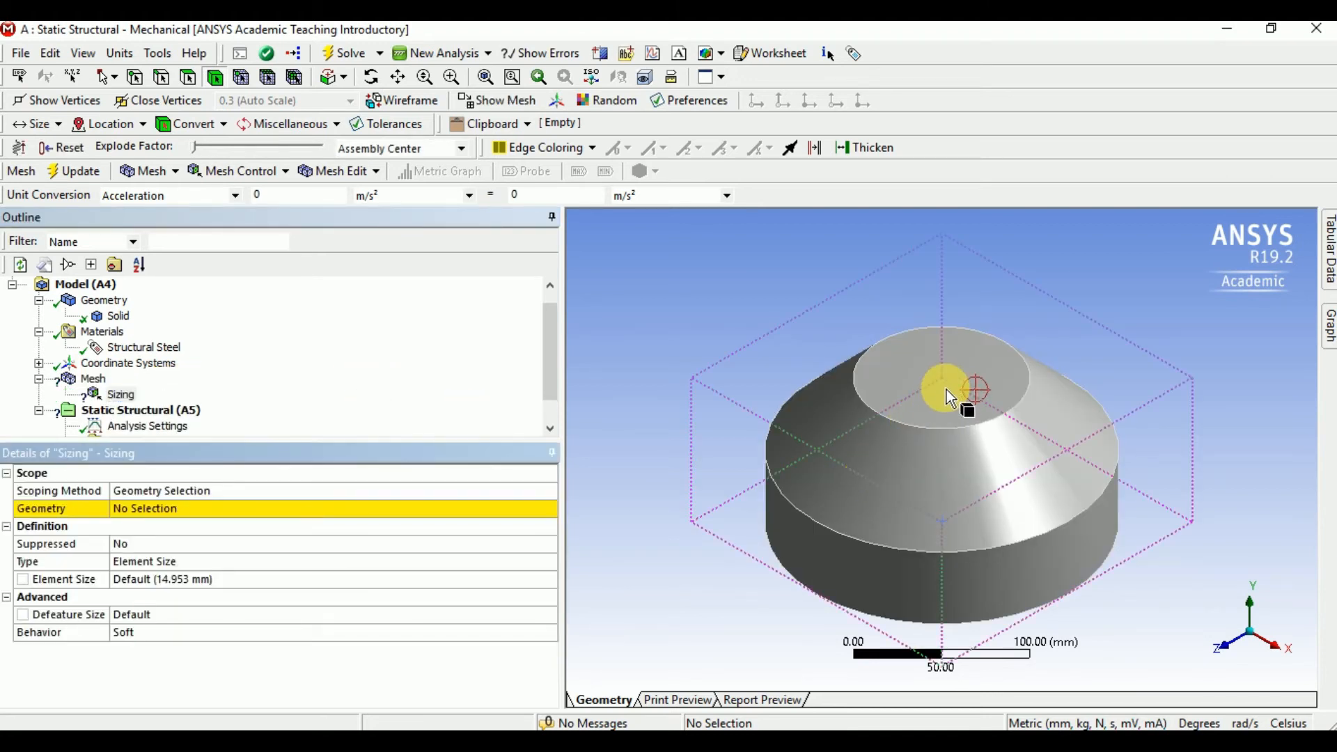
{"action": "left_click", "coordinate": [191, 78]}
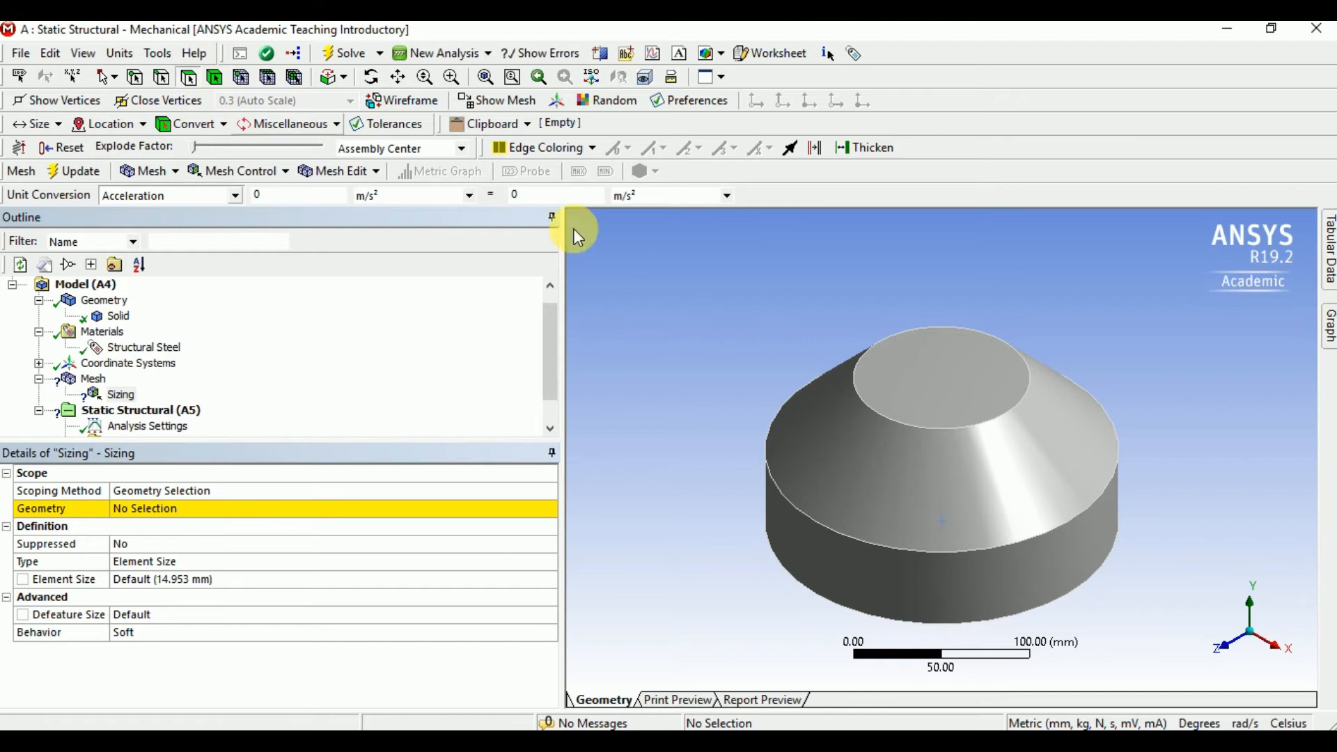
{"action": "left_click", "coordinate": [951, 400]}
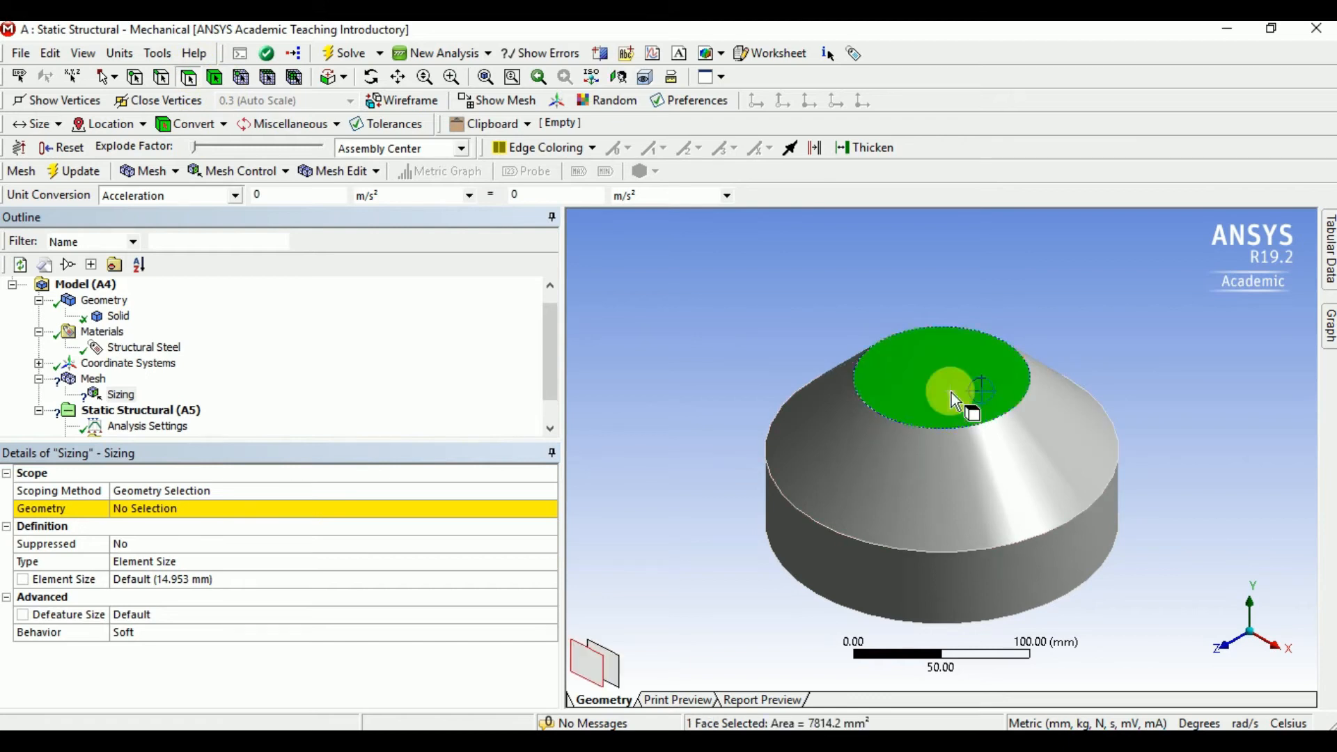
{"action": "left_click", "coordinate": [196, 509]}
{"action": "left_click", "coordinate": [194, 507]}
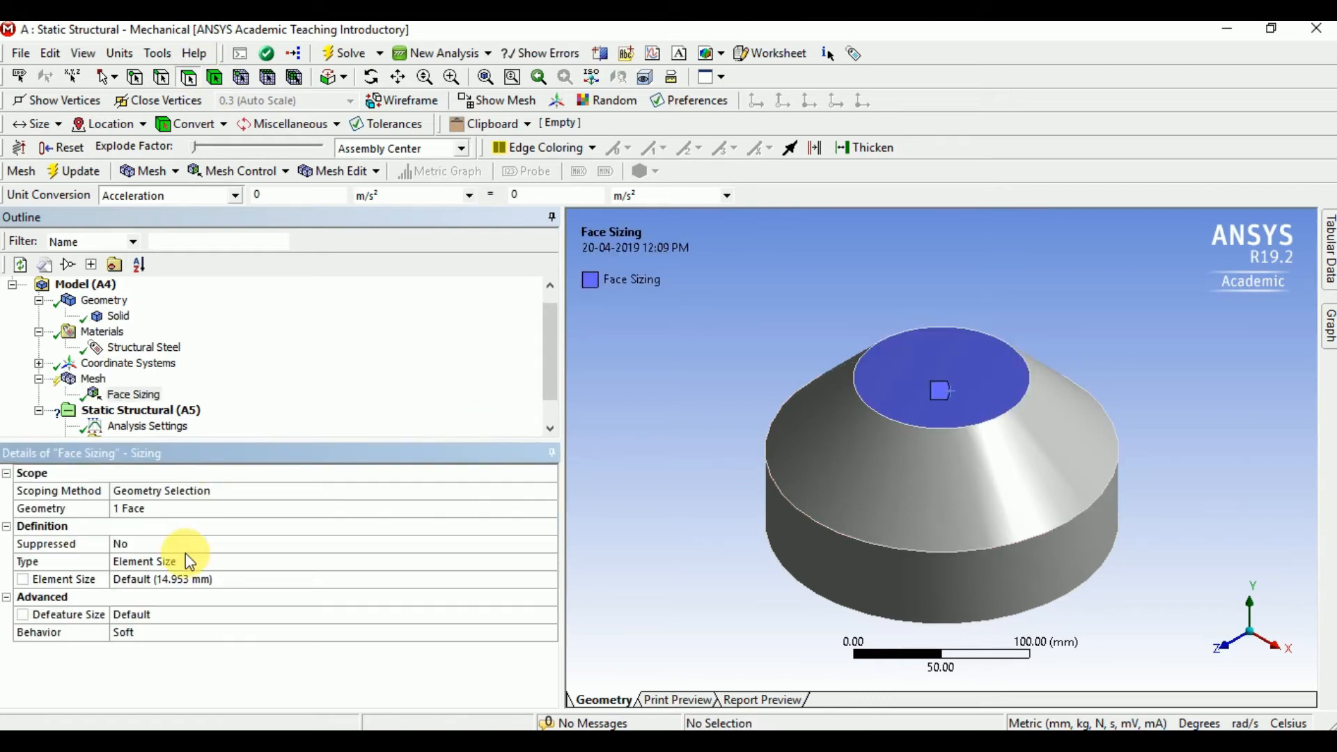
- Reduce the element size of the top face sizing and regenerate the mesh, inspecting it from above
{"action": "left_click", "coordinate": [284, 582]}
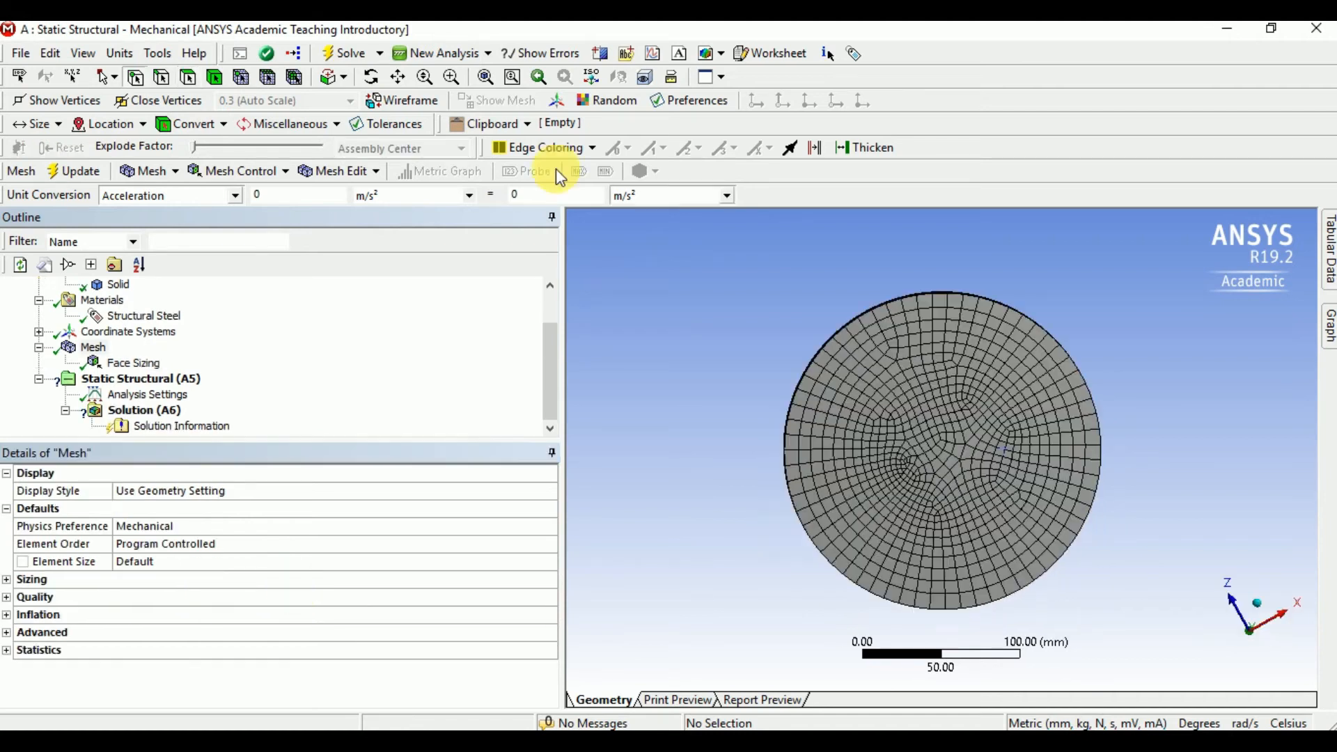
{"action": "left_click", "coordinate": [373, 78]}
{"action": "mouse_move", "coordinate": [892, 383]}
{"action": "left_mouse_down"}
{"action": "mouse_move", "coordinate": [937, 502]}
{"action": "mouse_move", "coordinate": [875, 561]}
{"action": "mouse_move", "coordinate": [806, 567]}
{"action": "mouse_move", "coordinate": [989, 554]}
{"action": "mouse_move", "coordinate": [940, 644]}
{"action": "mouse_move", "coordinate": [899, 592]}
{"action": "mouse_move", "coordinate": [1010, 522]}
{"action": "mouse_move", "coordinate": [1188, 537]}
{"action": "left_mouse_up"}
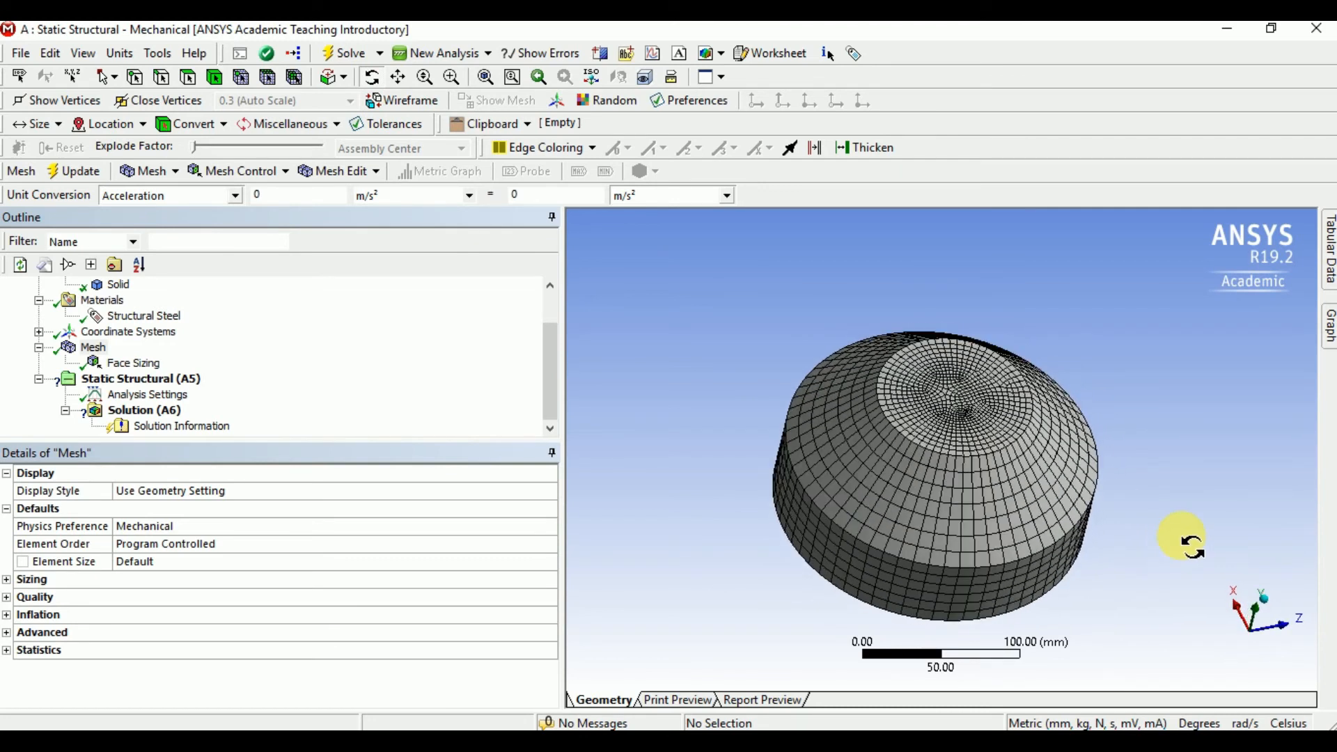
- Add a fixed support to the static structural analysis, scoped to the solid's large circular bottom face
{"action": "left_click", "coordinate": [164, 380]}
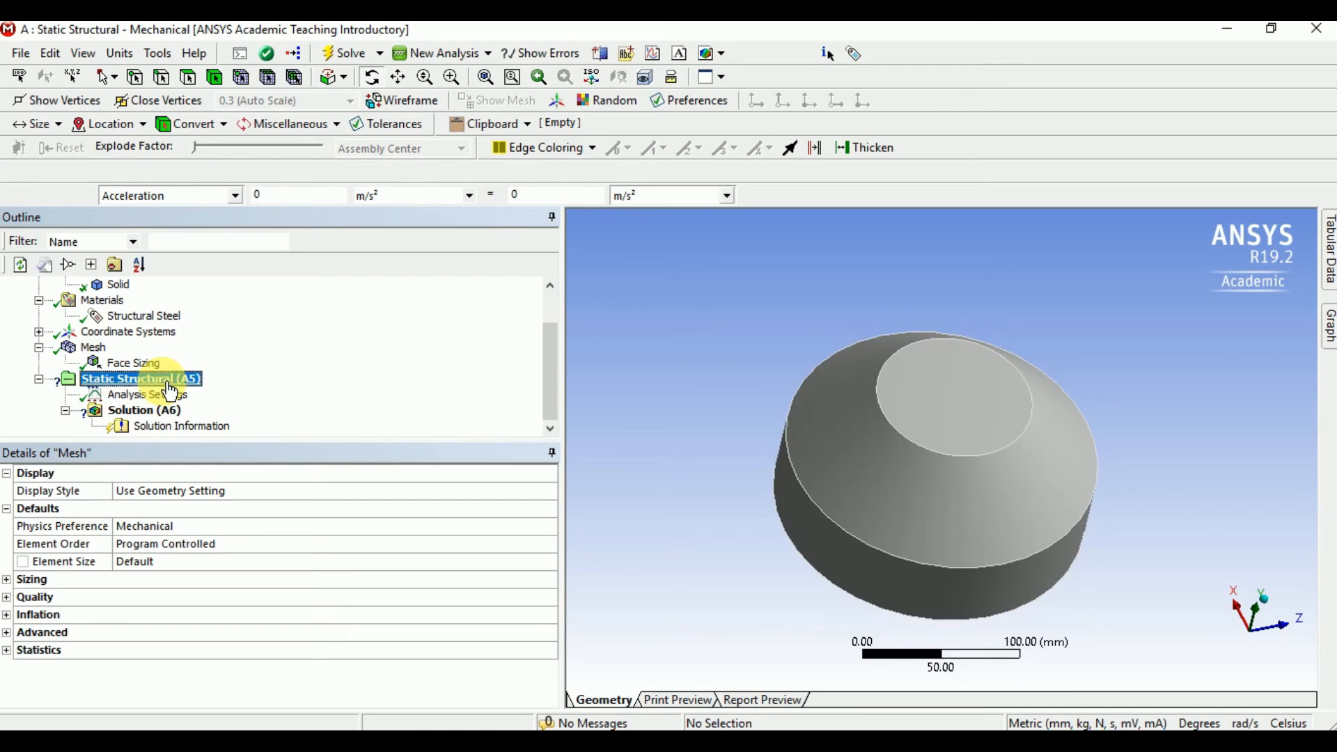
{"action": "right_click", "coordinate": [260, 388]}
{"action": "mouse_move", "coordinate": [263, 390]}
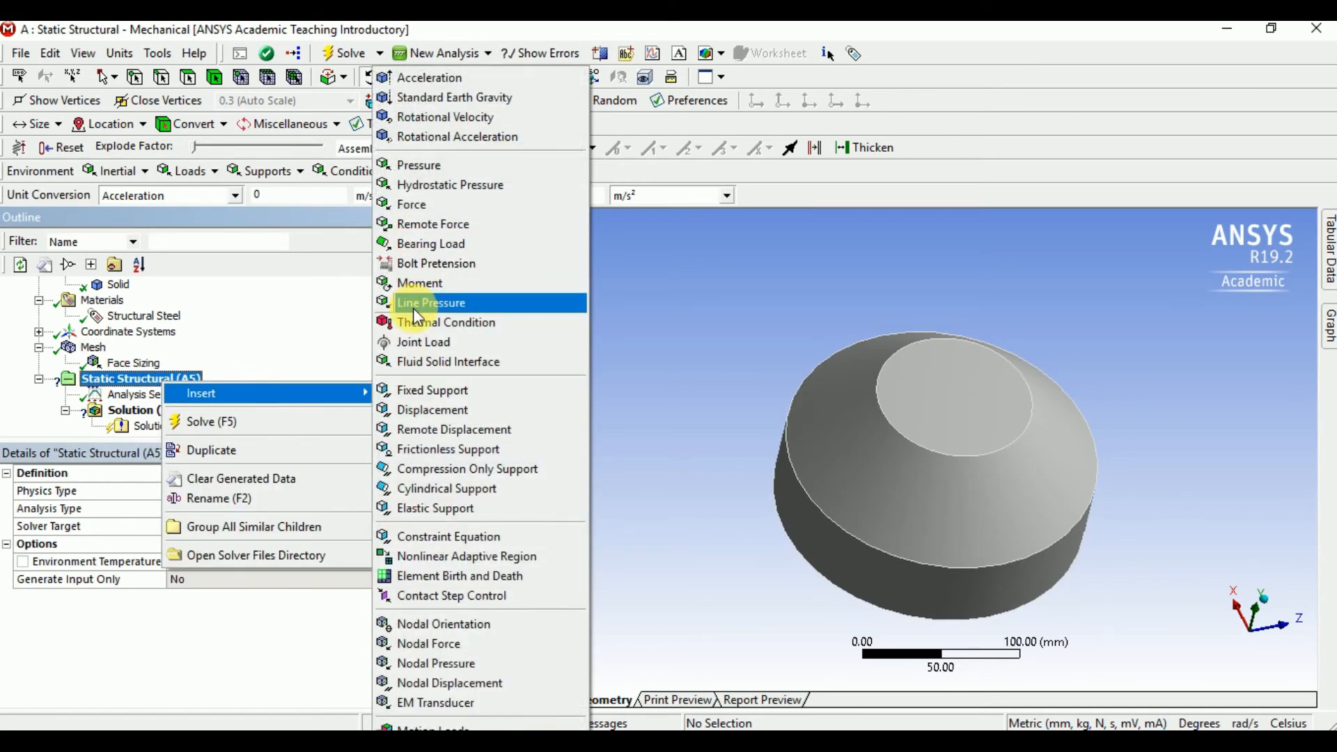
{"action": "left_click", "coordinate": [426, 392]}
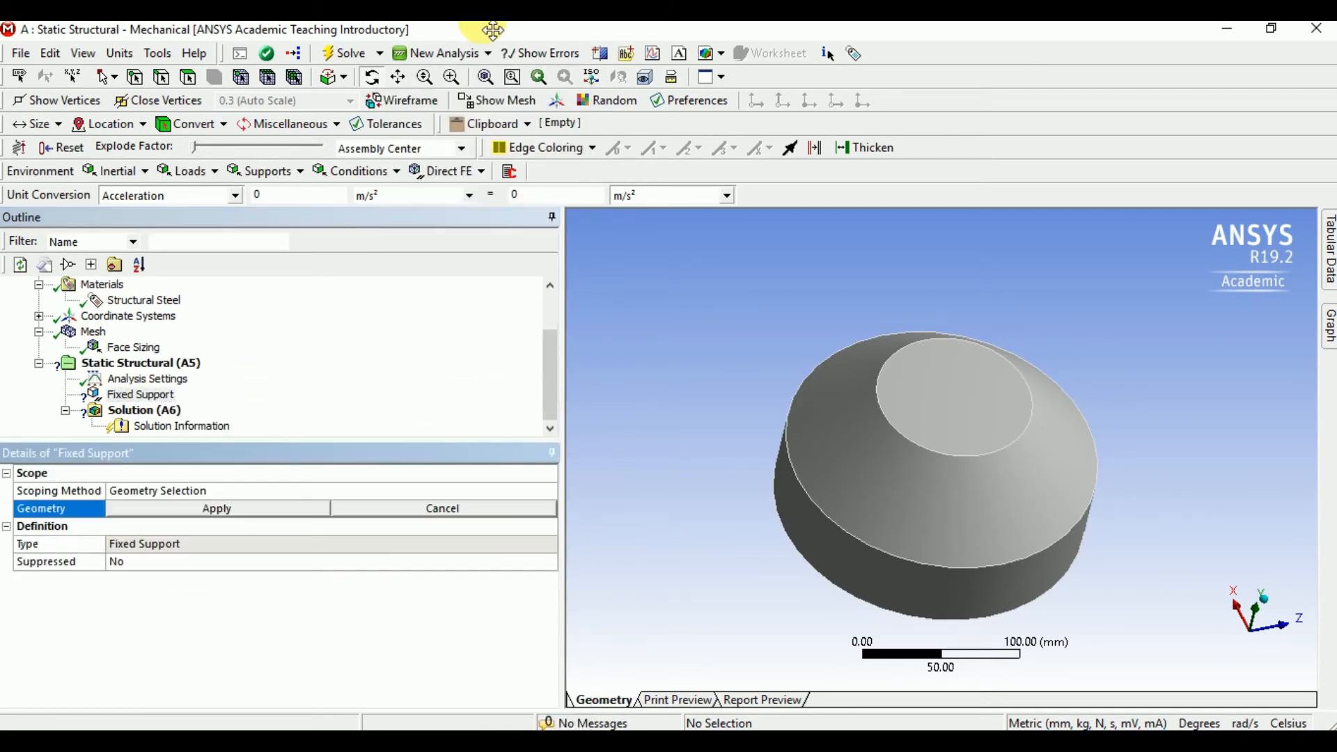
{"action": "middle_click_drag", "start_coordinate": [819, 449], "coordinate": [812, 322]}
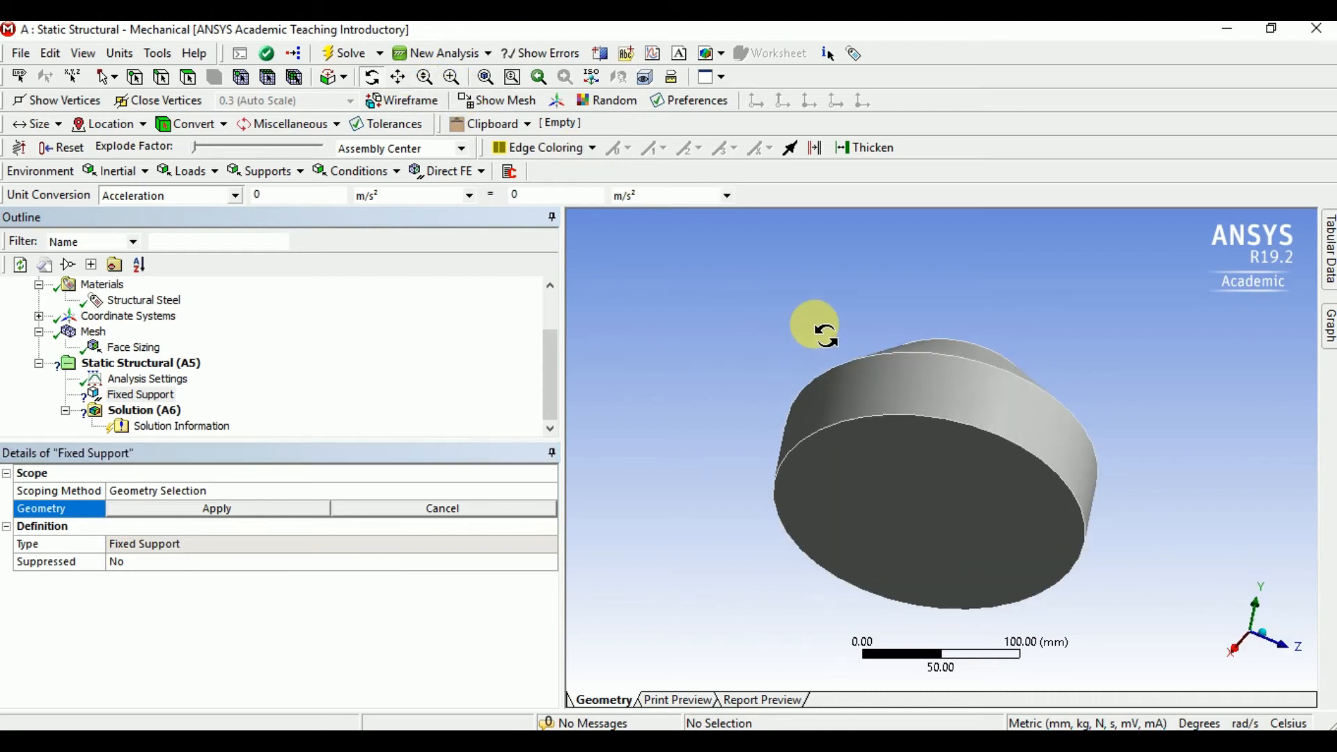
{"action": "left_click", "coordinate": [192, 80]}
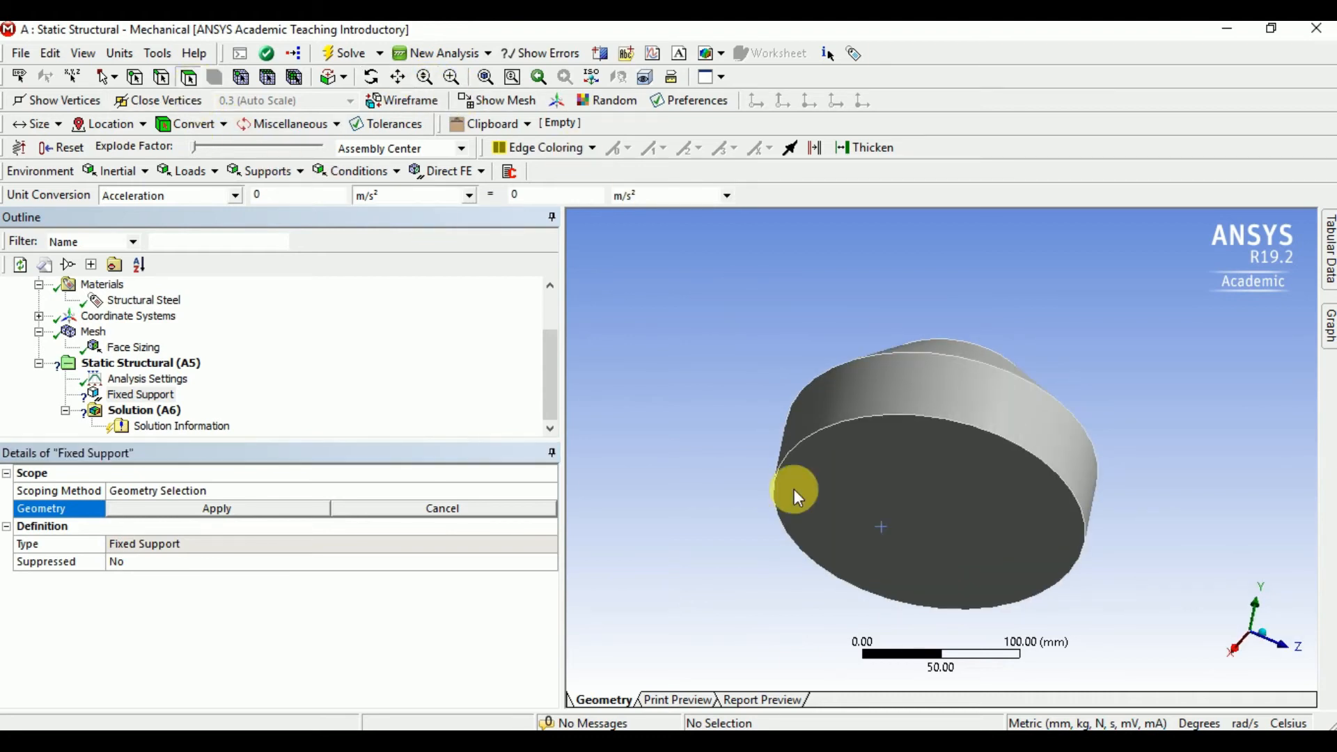
{"action": "left_click", "coordinate": [917, 476]}
{"action": "left_click", "coordinate": [215, 509]}
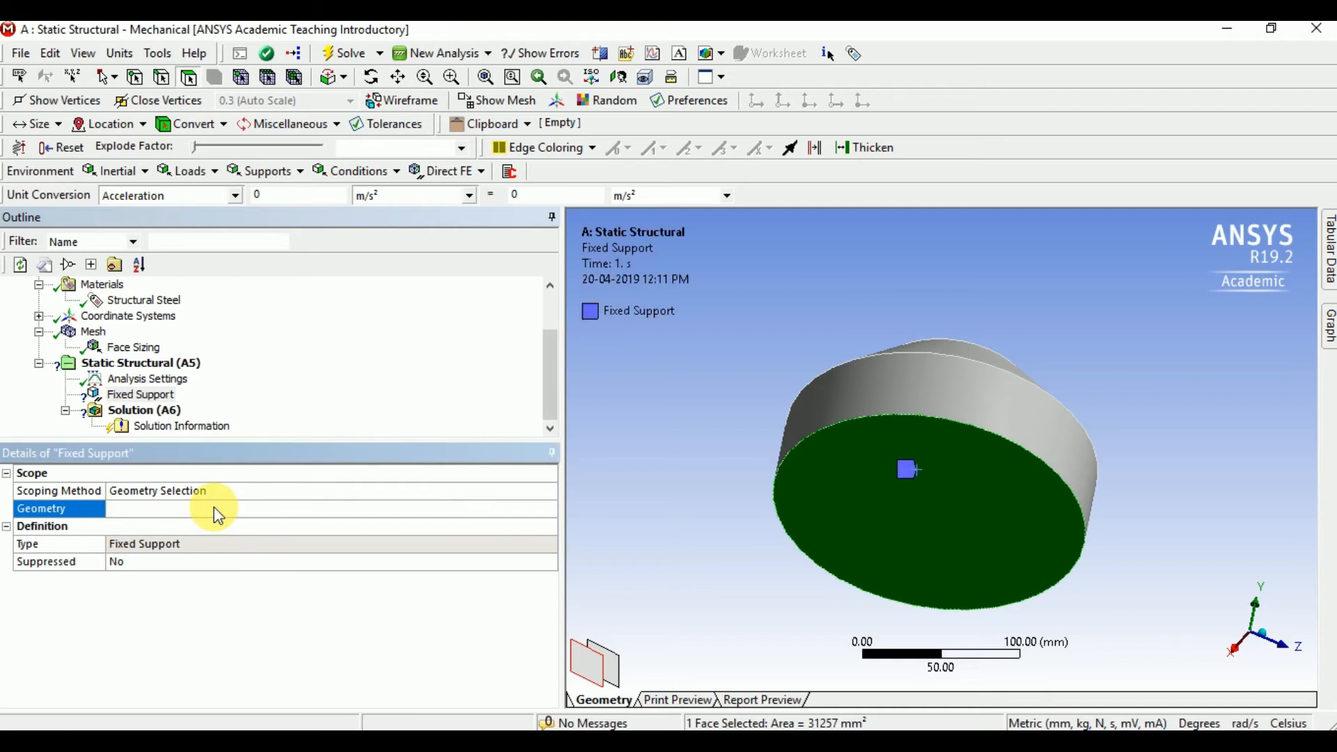
- Add a force load to the static structural analysis, scoped to the solid's small circular top face
{"action": "left_click", "coordinate": [379, 82]}
{"action": "left_click_drag", "start_coordinate": [809, 355], "coordinate": [781, 488]}
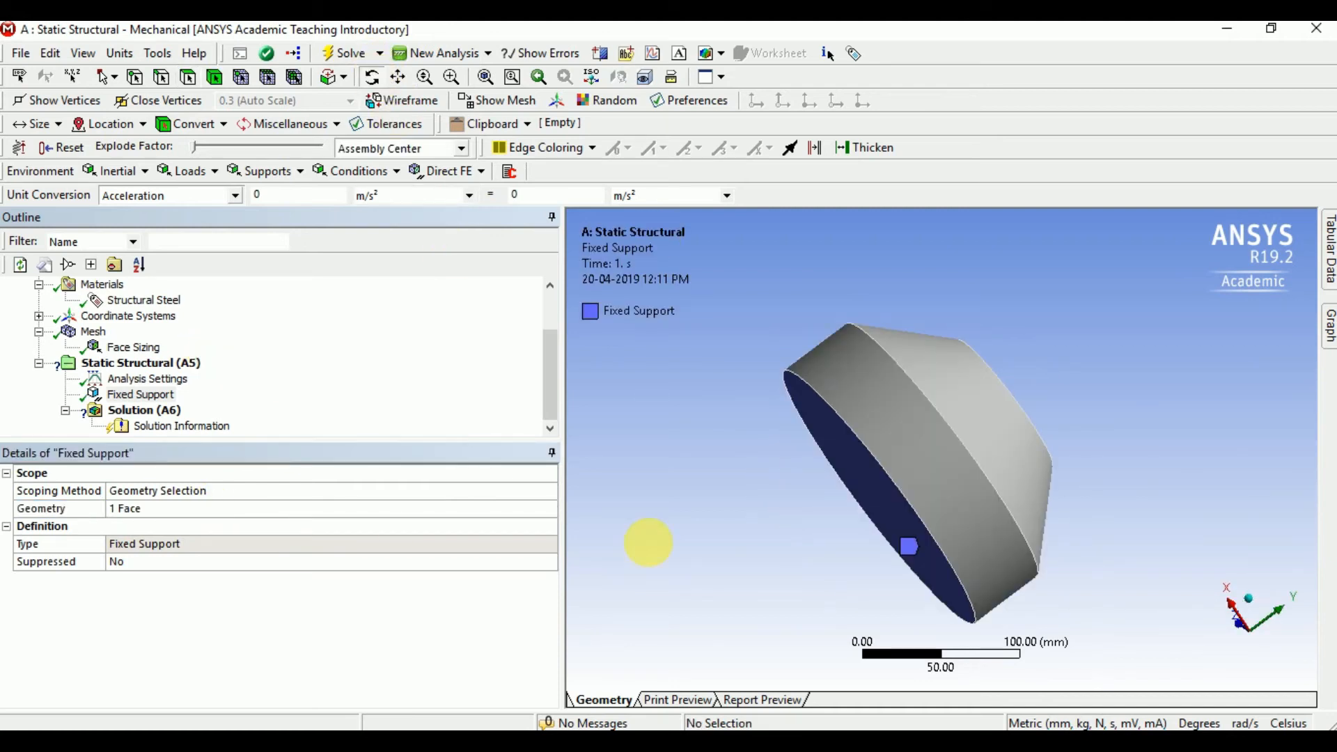
{"action": "left_click_drag", "start_coordinate": [981, 397], "coordinate": [821, 373]}
{"action": "right_click", "coordinate": [187, 368]}
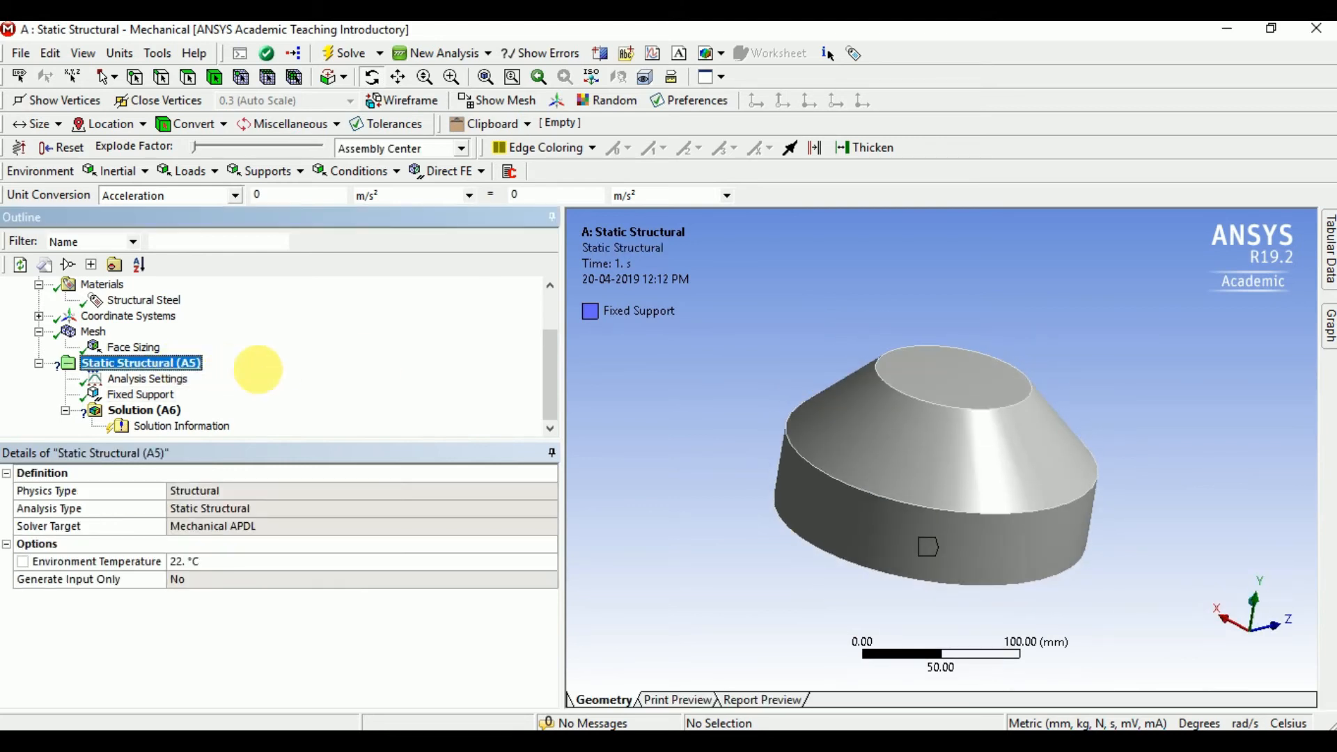
{"action": "mouse_move", "coordinate": [259, 375]}
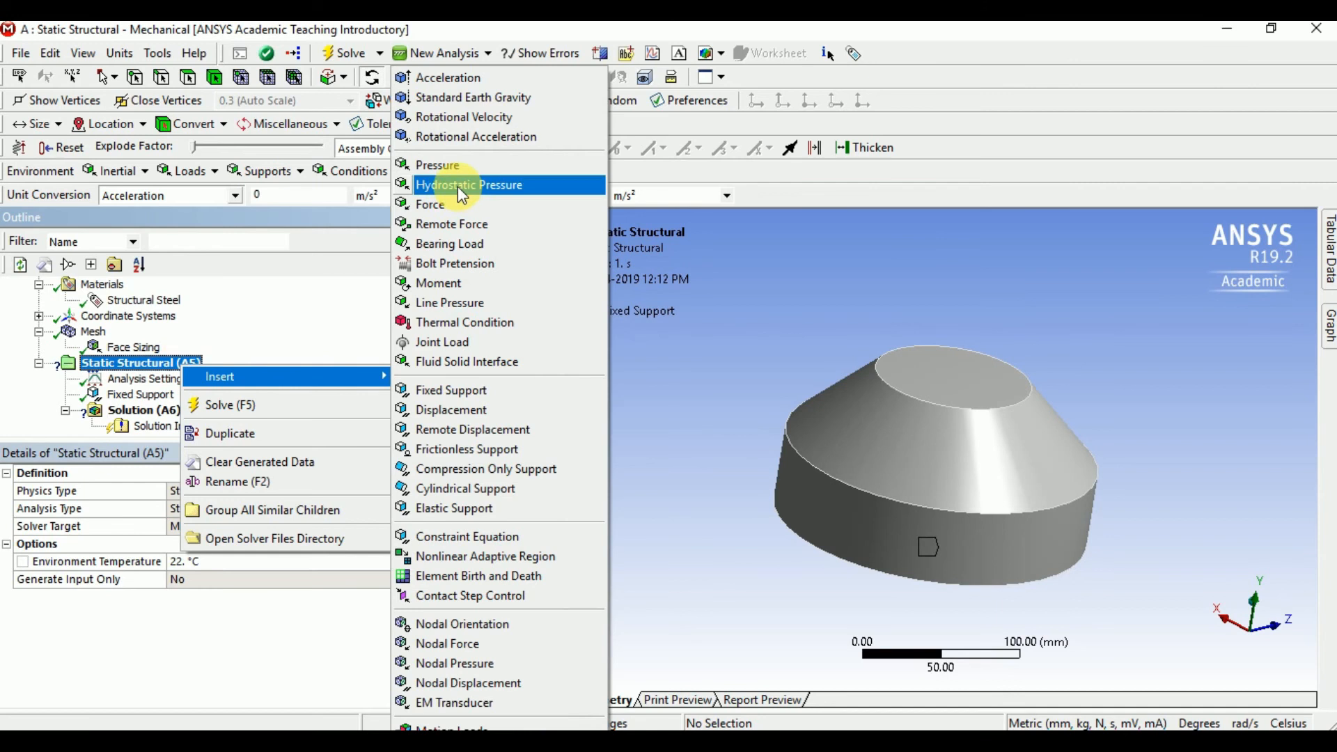
{"action": "left_click", "coordinate": [462, 207]}
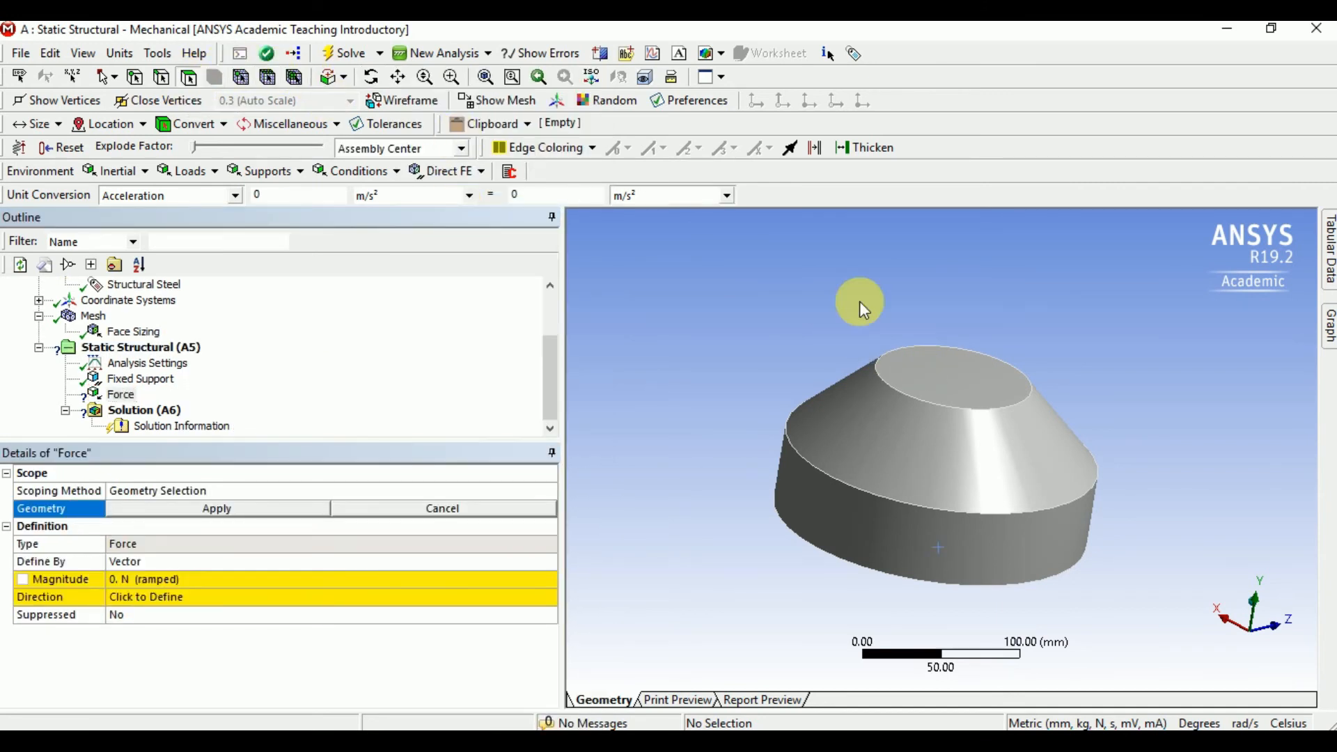
{"action": "left_click", "coordinate": [912, 365]}
{"action": "left_click", "coordinate": [204, 510]}
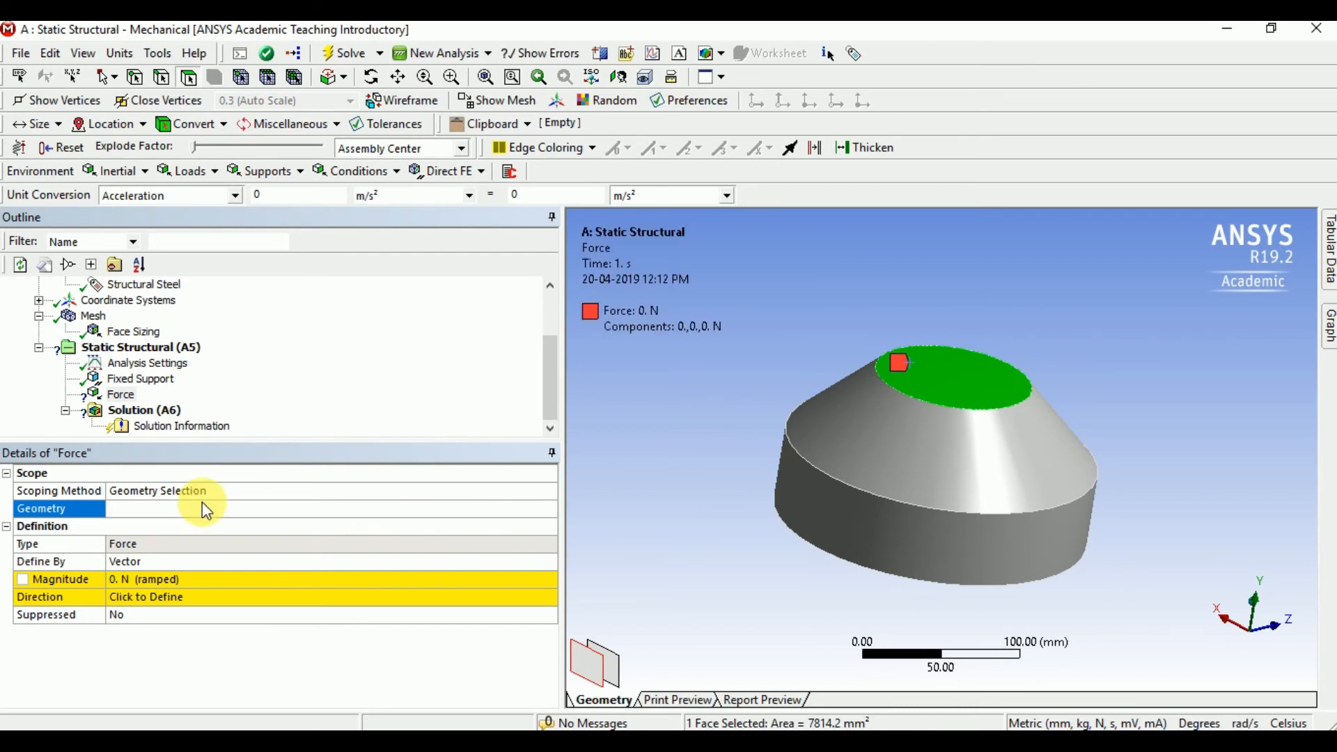
- Define the top face force by components and set its Y component to -1000 N
{"action": "left_click", "coordinate": [192, 579]}
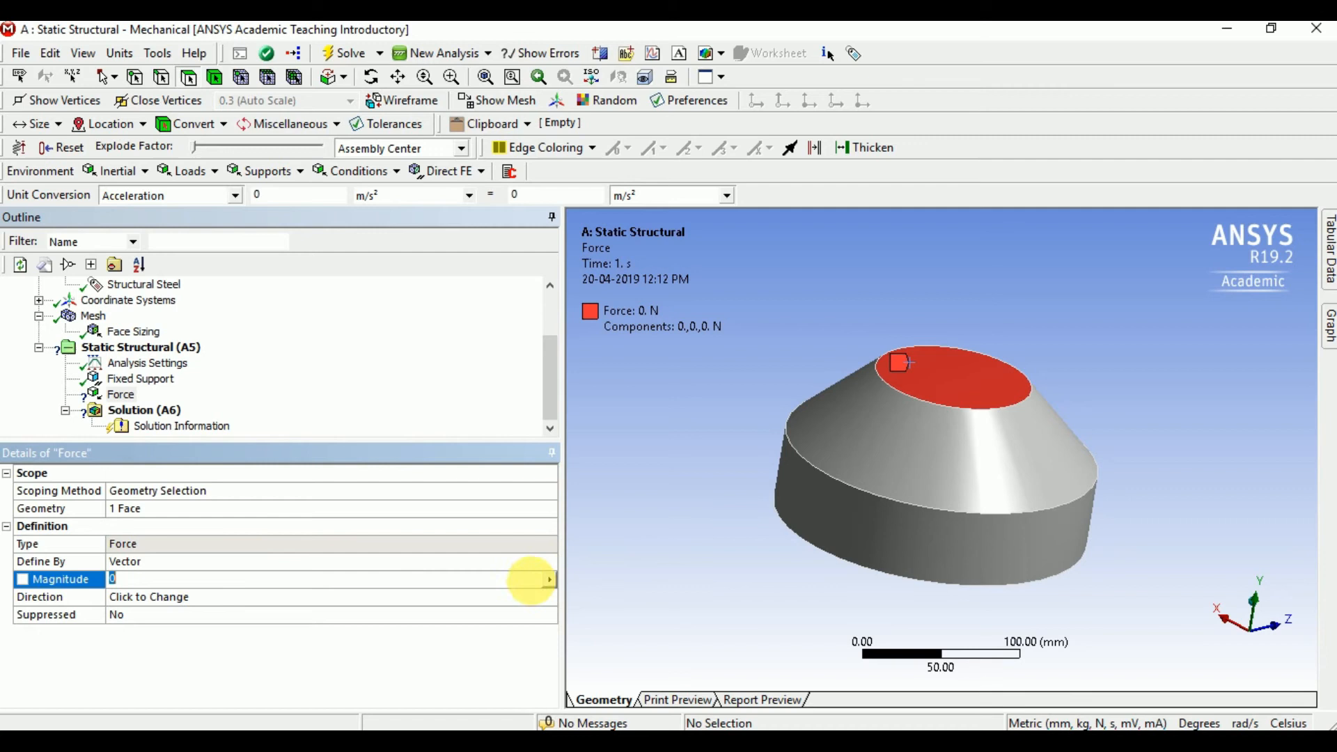
{"action": "left_click", "coordinate": [460, 563]}
{"action": "left_click", "coordinate": [552, 562]}
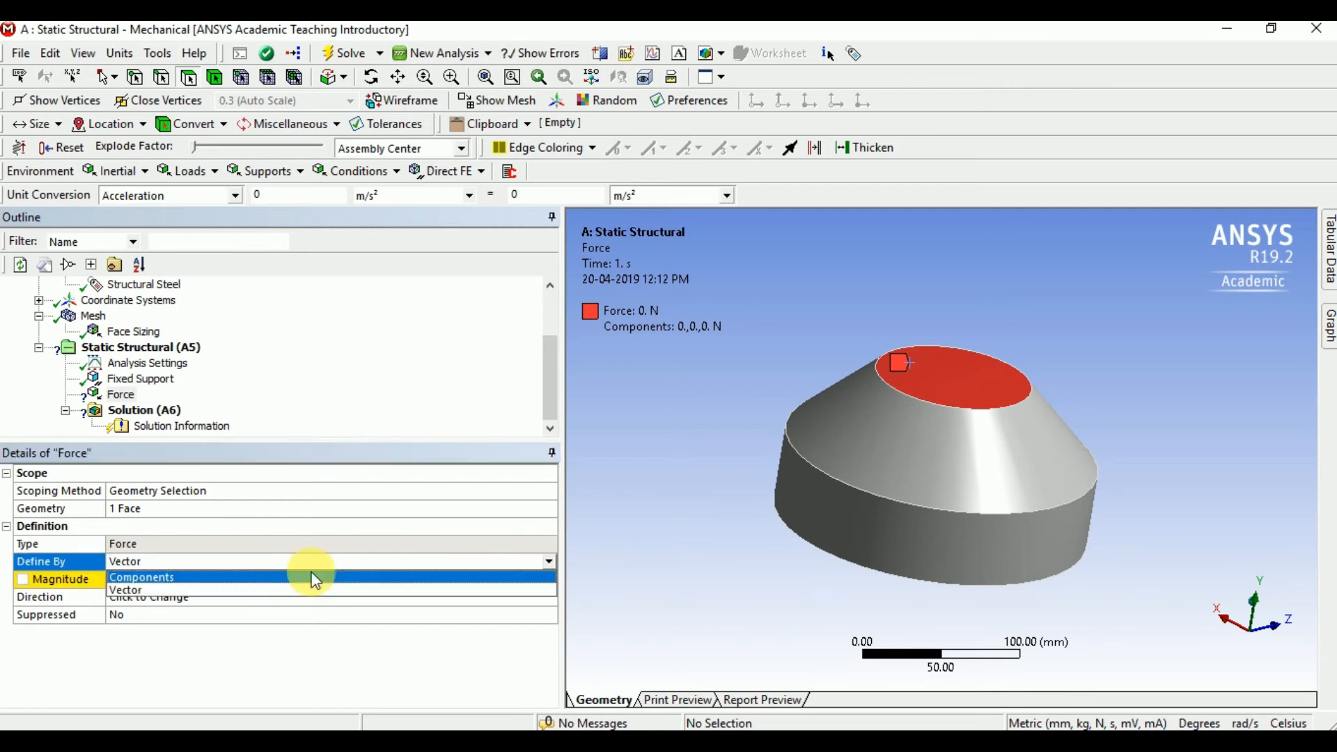
{"action": "left_click", "coordinate": [273, 579]}
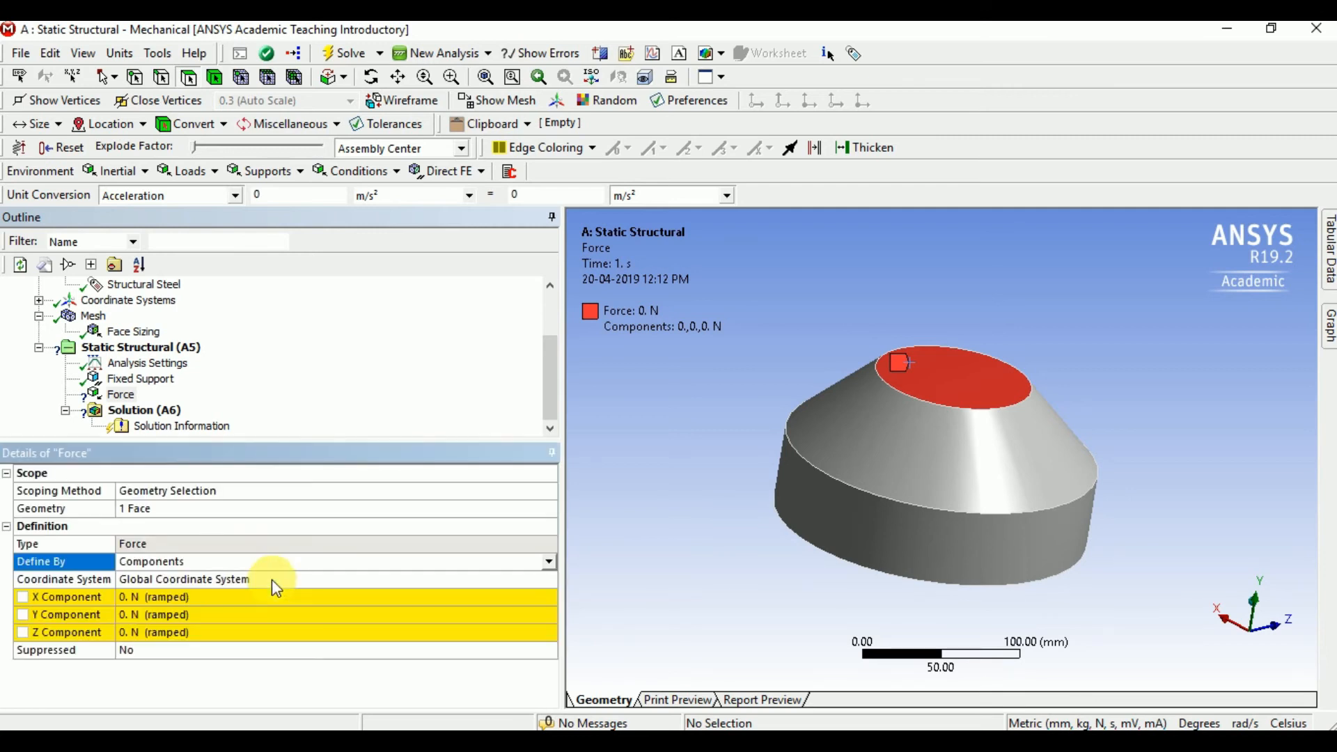
{"action": "left_click", "coordinate": [236, 616]}
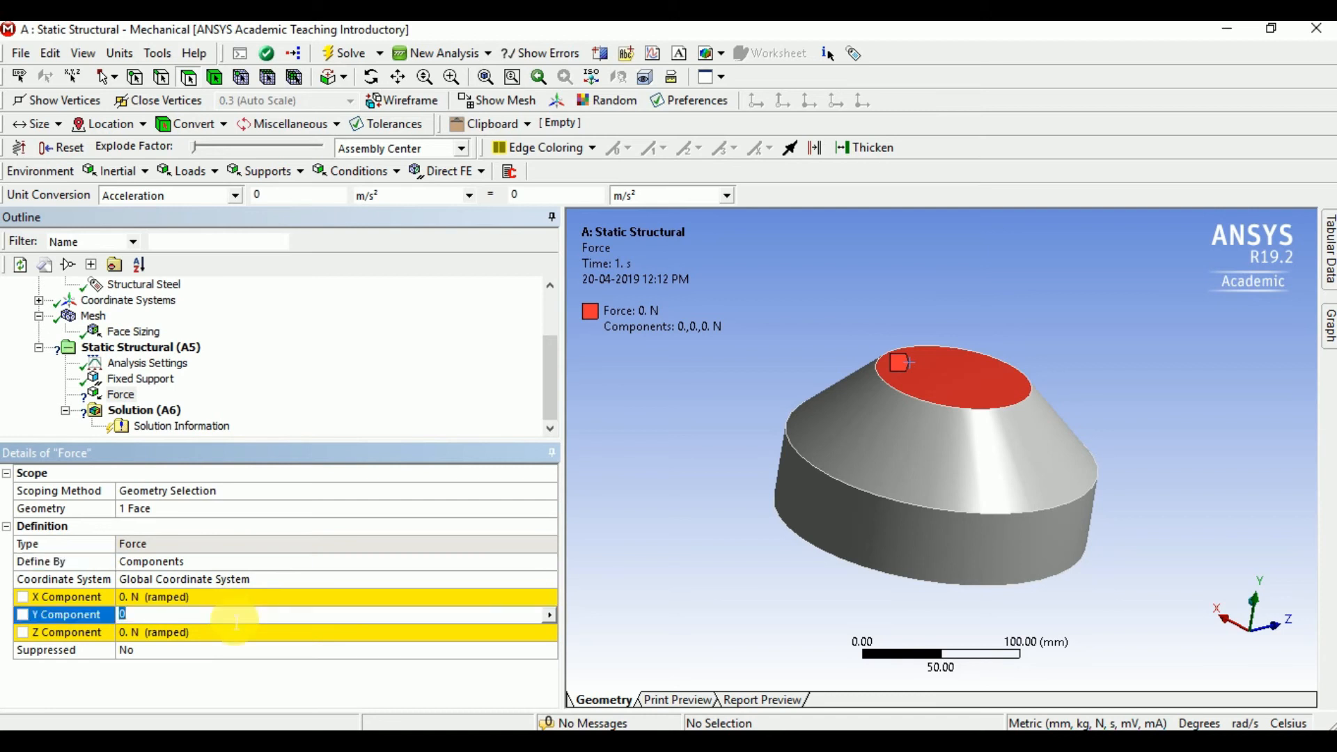
{"action": "type", "text": "1000"}
{"action": "key", "text": "Return"}
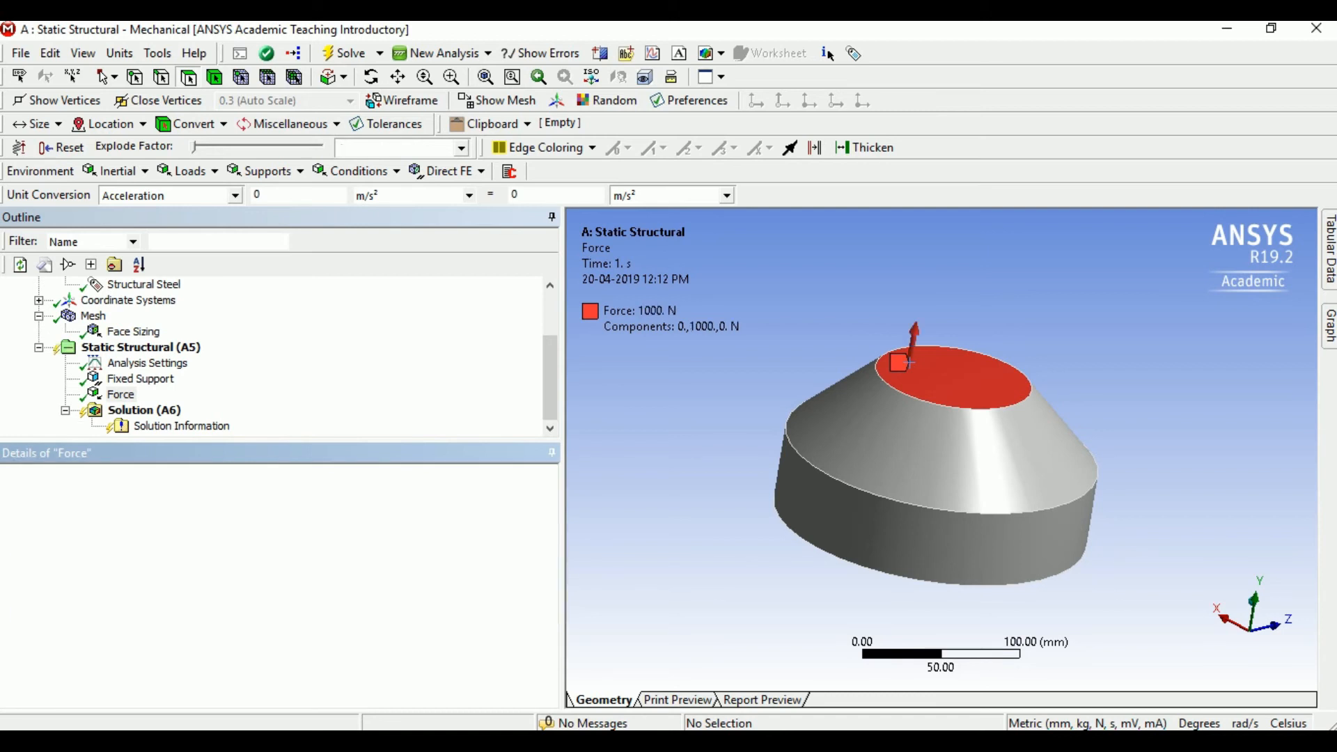
{"action": "left_click", "coordinate": [236, 616]}
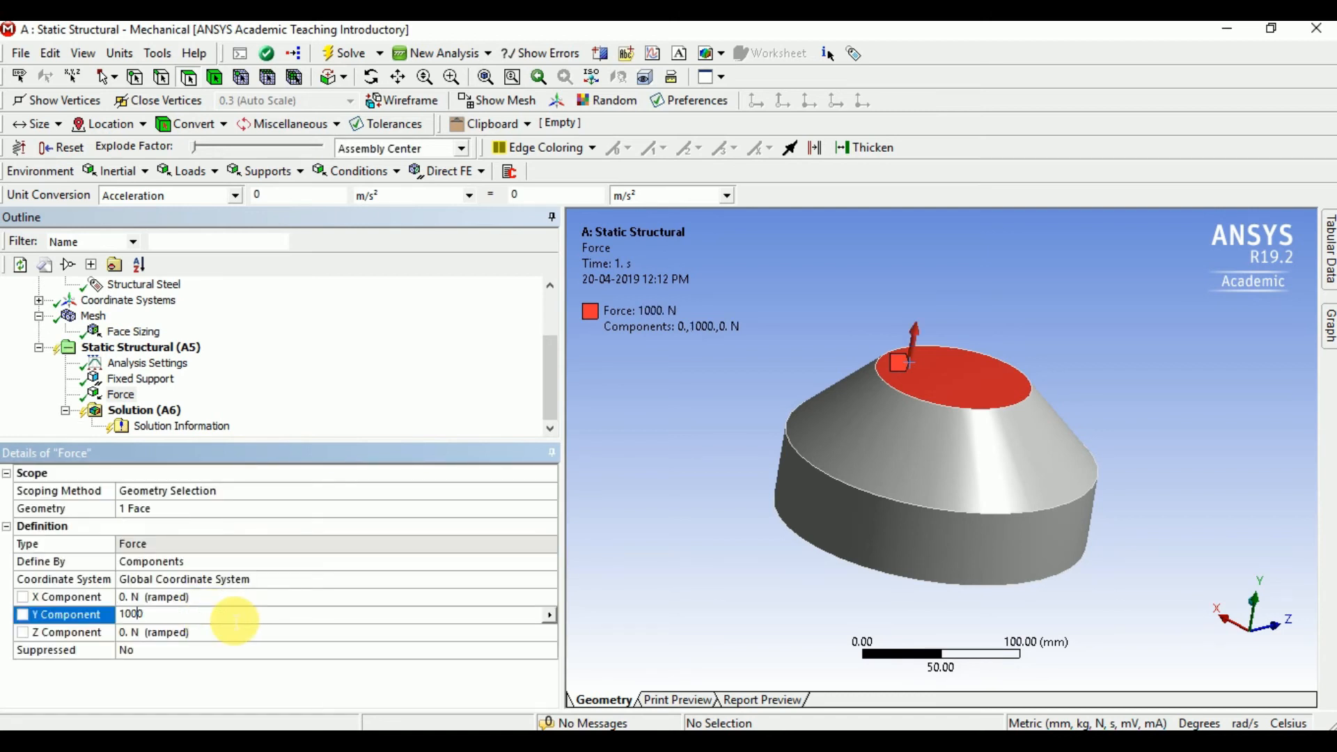
{"action": "key", "text": "Home"}
{"action": "type", "text": "-"}
{"action": "key", "text": "Return"}
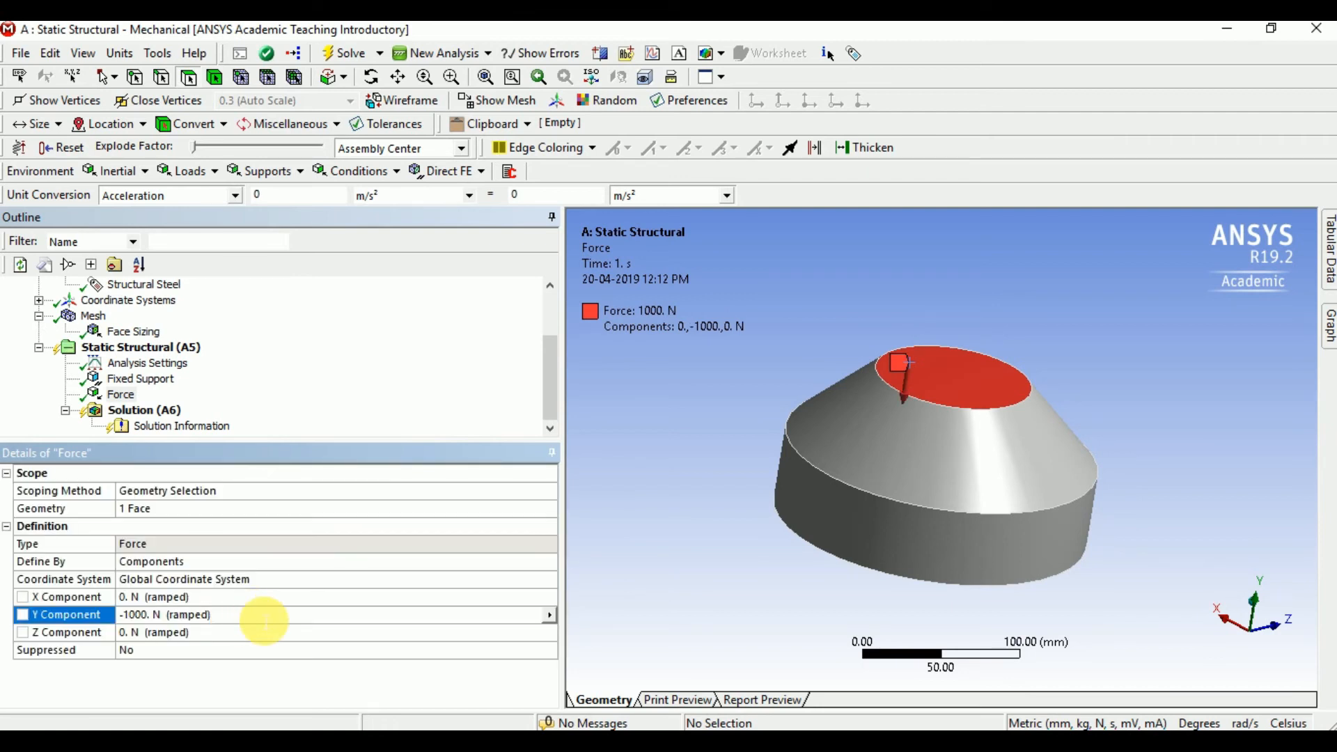
- Add a total deformation result for all bodies to the solution and solve the analysis
{"action": "left_click", "coordinate": [170, 415]}
{"action": "left_click", "coordinate": [138, 180]}
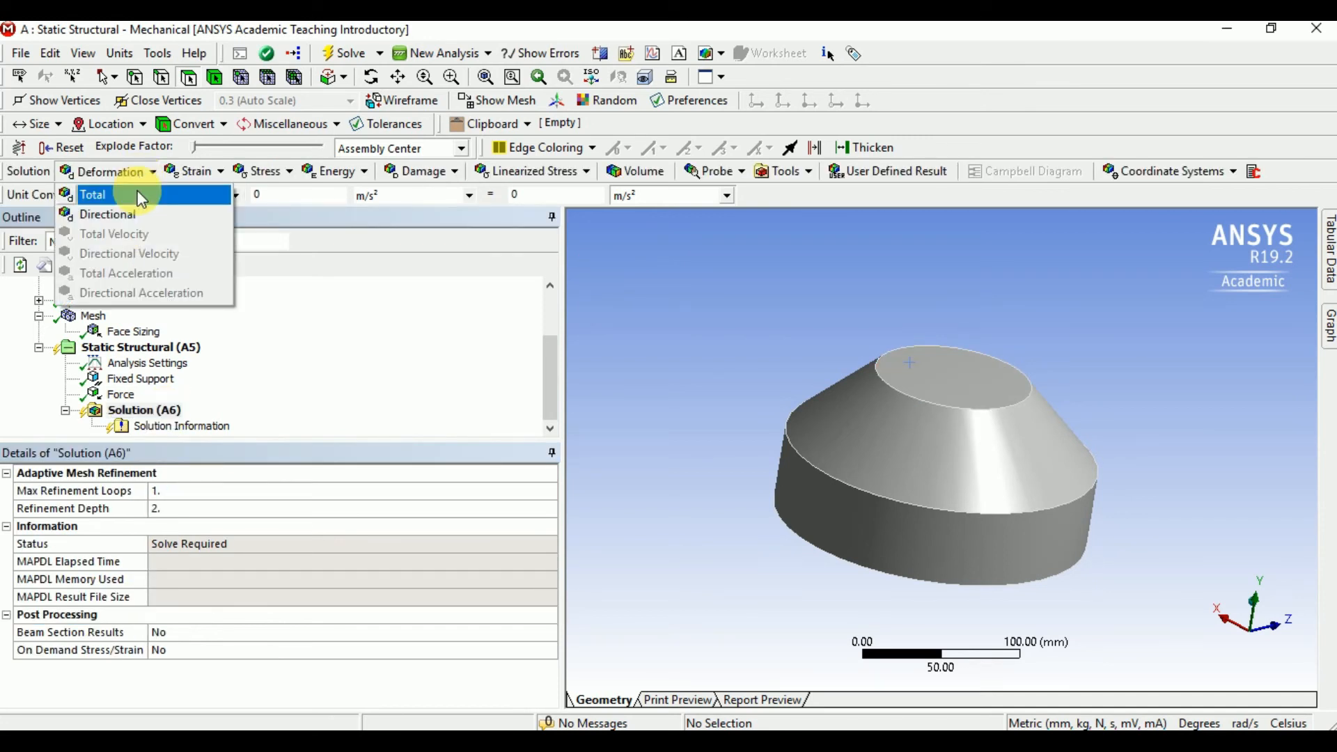
{"action": "left_click", "coordinate": [138, 195]}
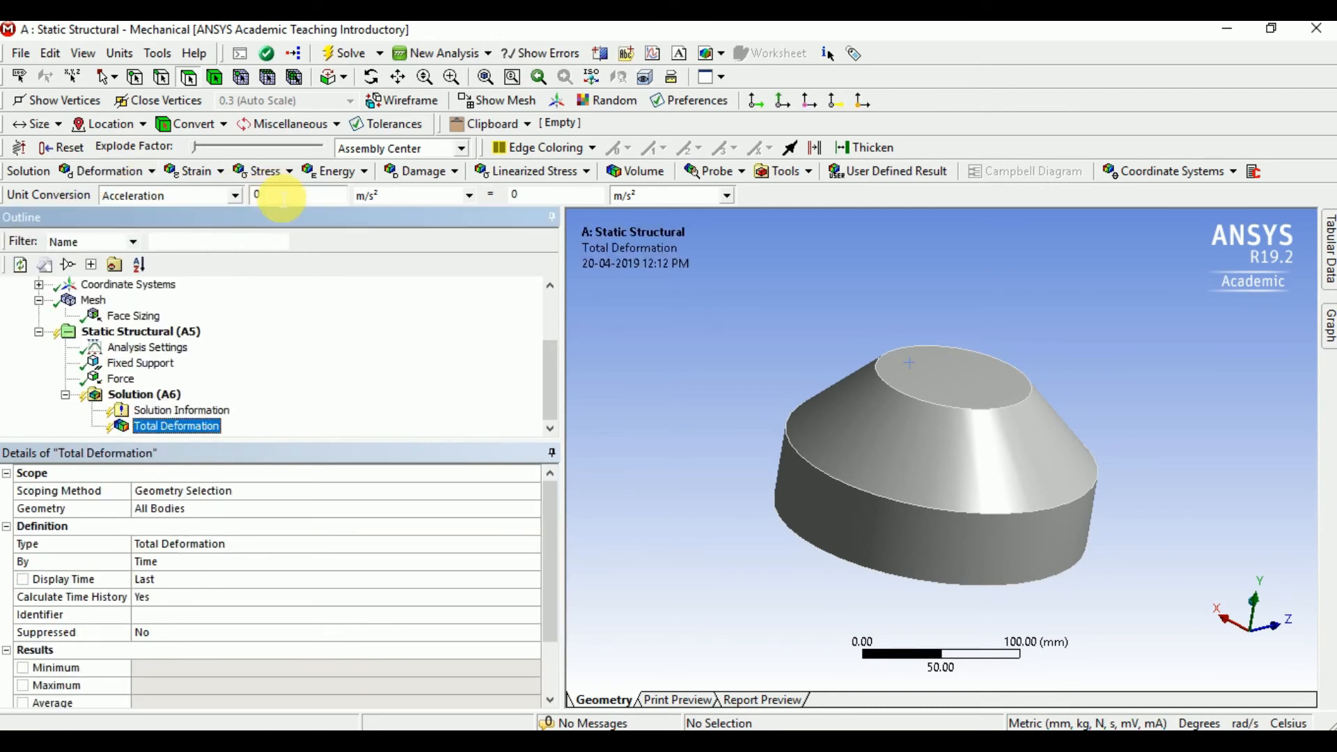
{"action": "left_click", "coordinate": [352, 53]}
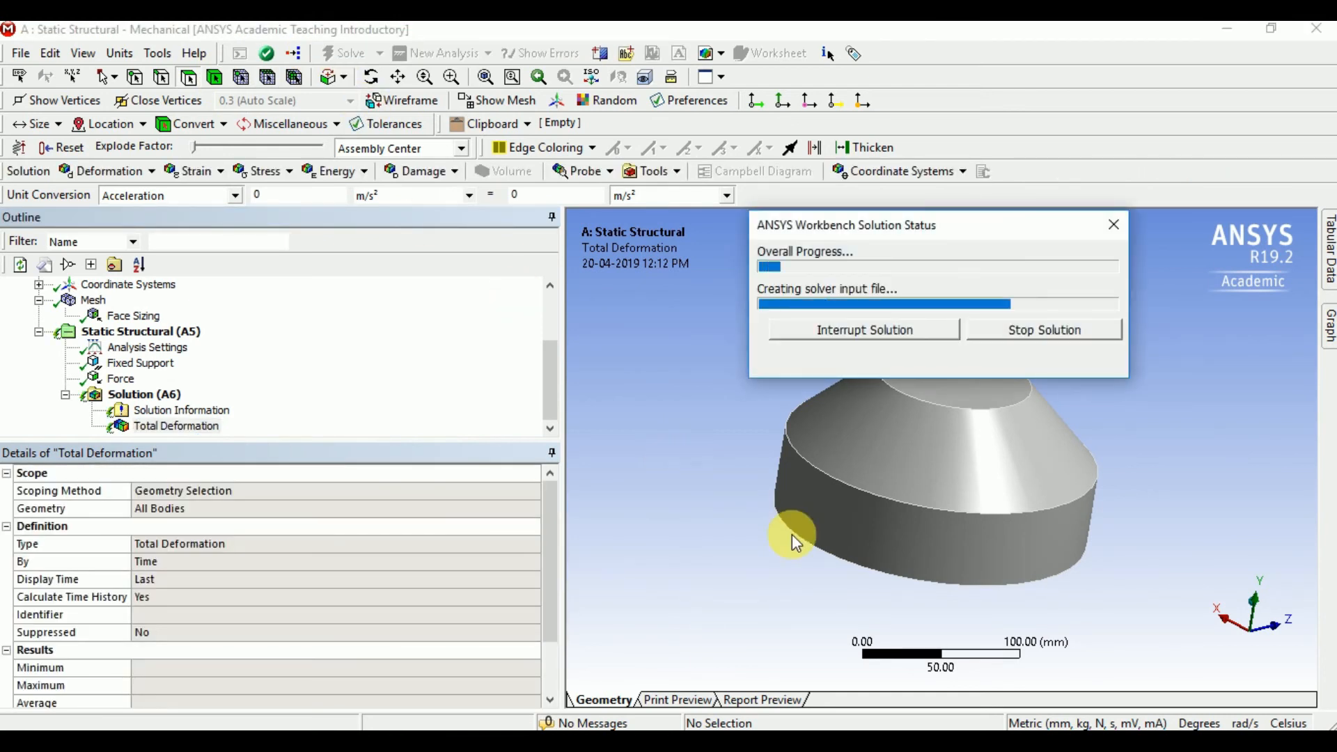
- Examine the deformed solid and its minimum, maximum and average total deformation in the tabular data
{"action": "left_click_drag", "start_coordinate": [909, 522], "coordinate": [801, 428]}
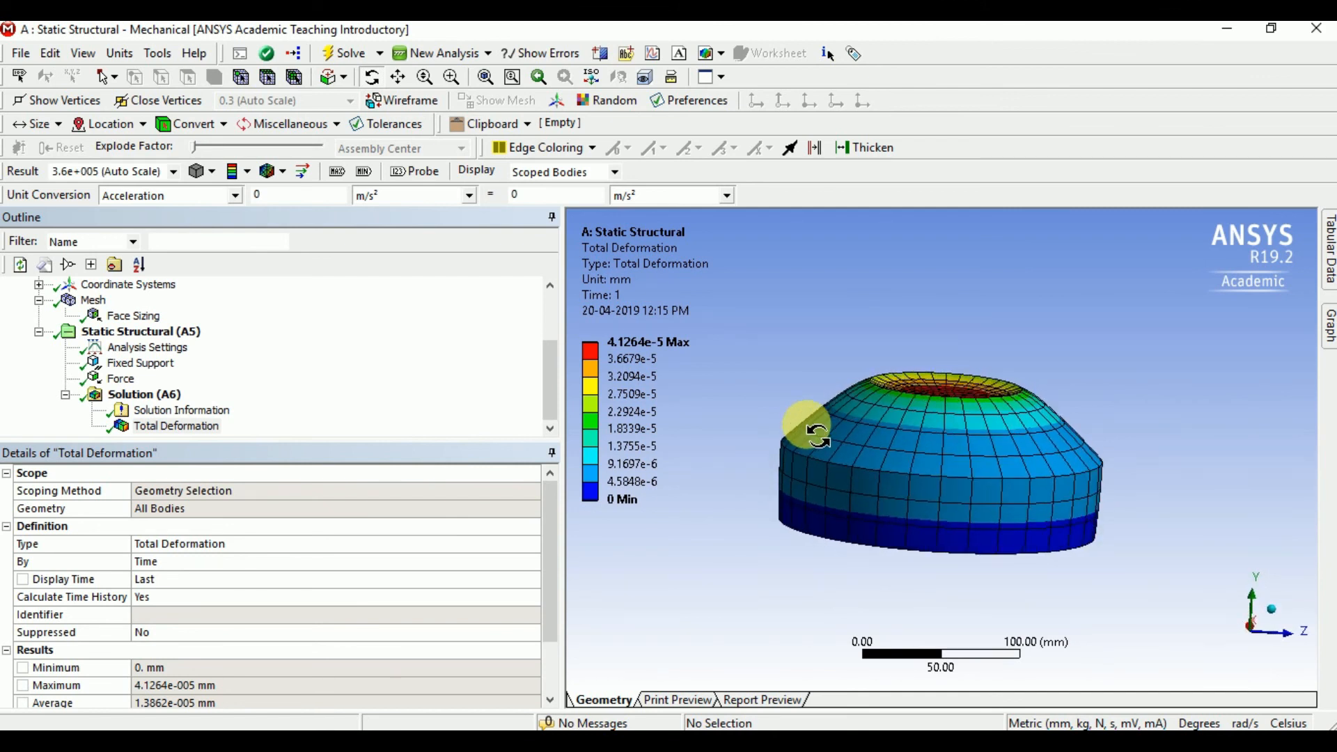
{"action": "left_click", "coordinate": [1329, 251]}
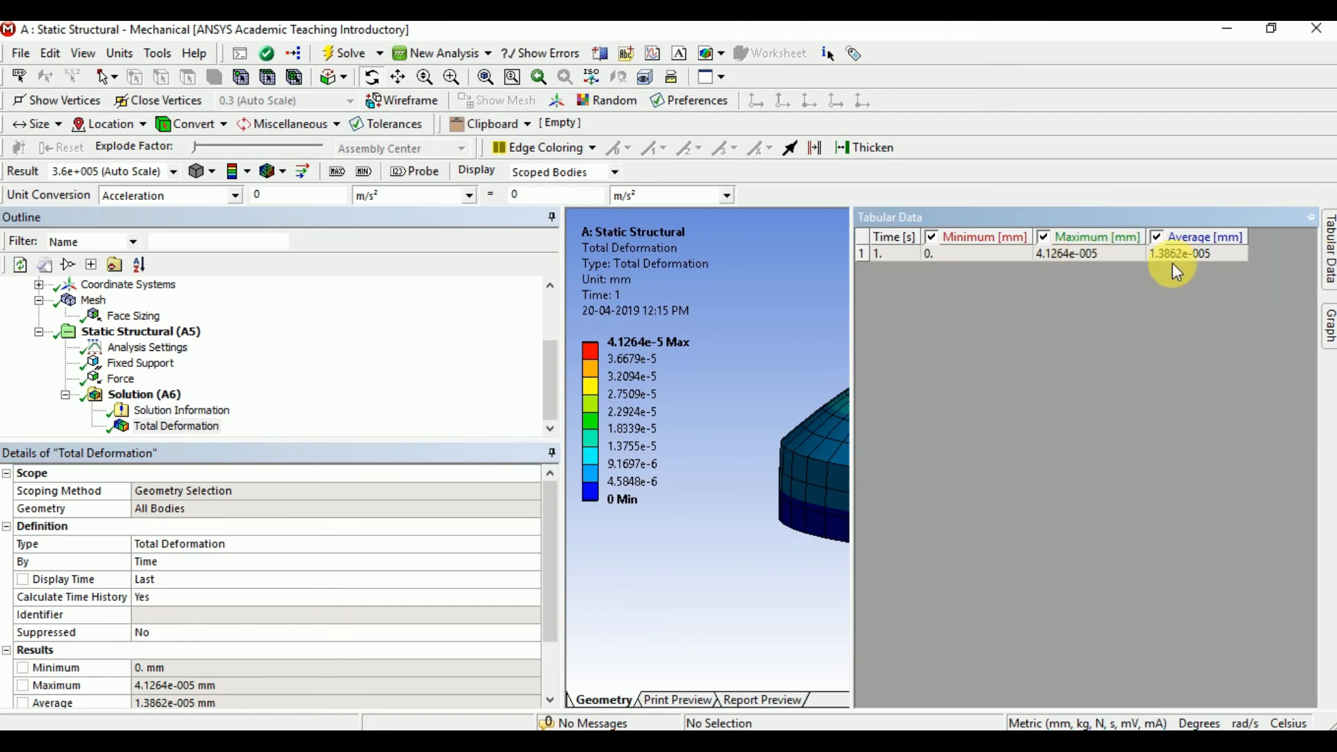
{"action": "left_click", "coordinate": [1080, 255]}
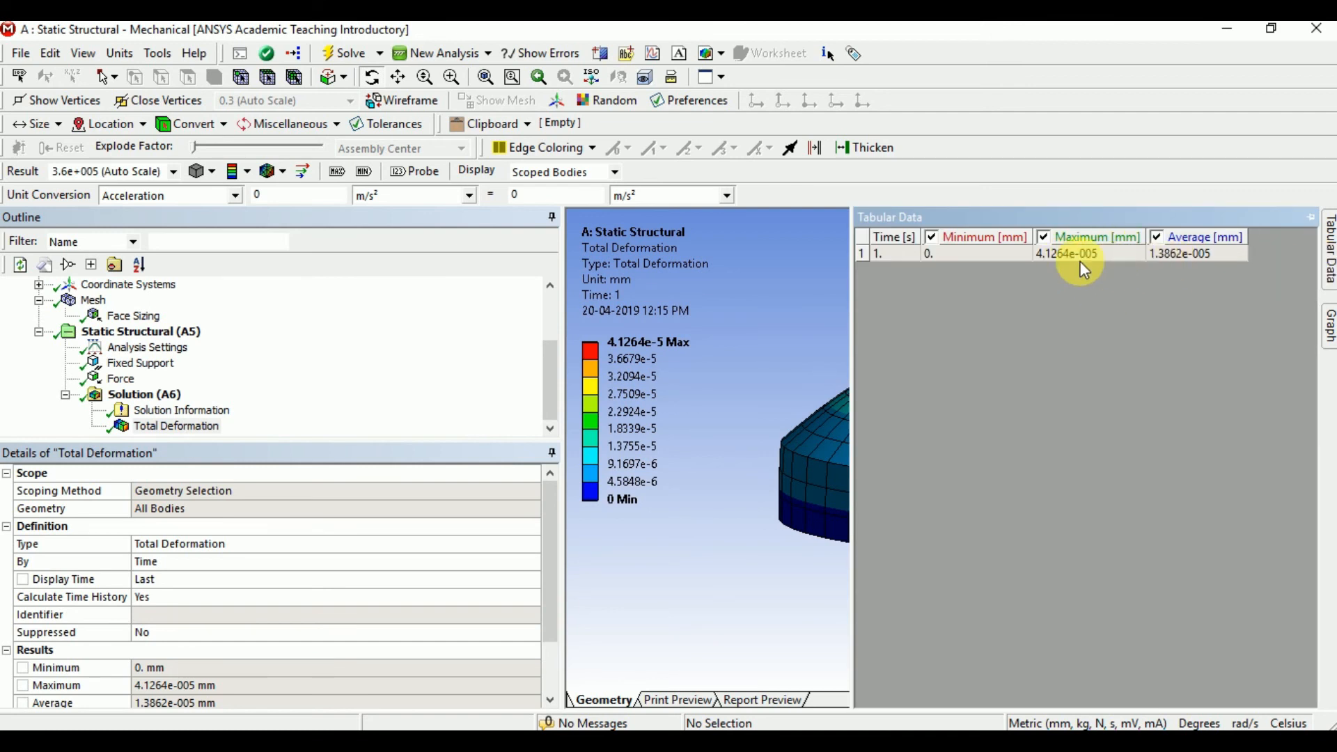
{"action": "left_click", "coordinate": [940, 257]}
{"action": "left_click", "coordinate": [1209, 254]}
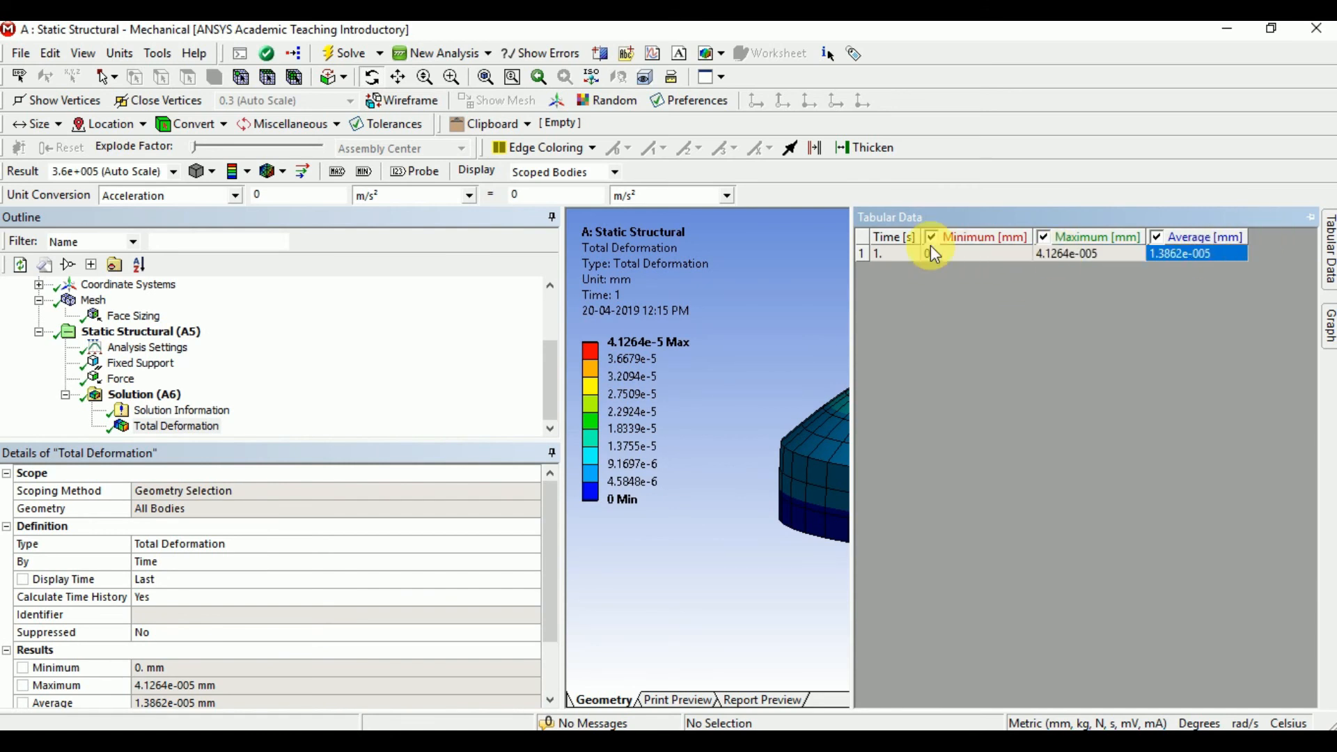
{"action": "left_click", "coordinate": [1315, 226]}
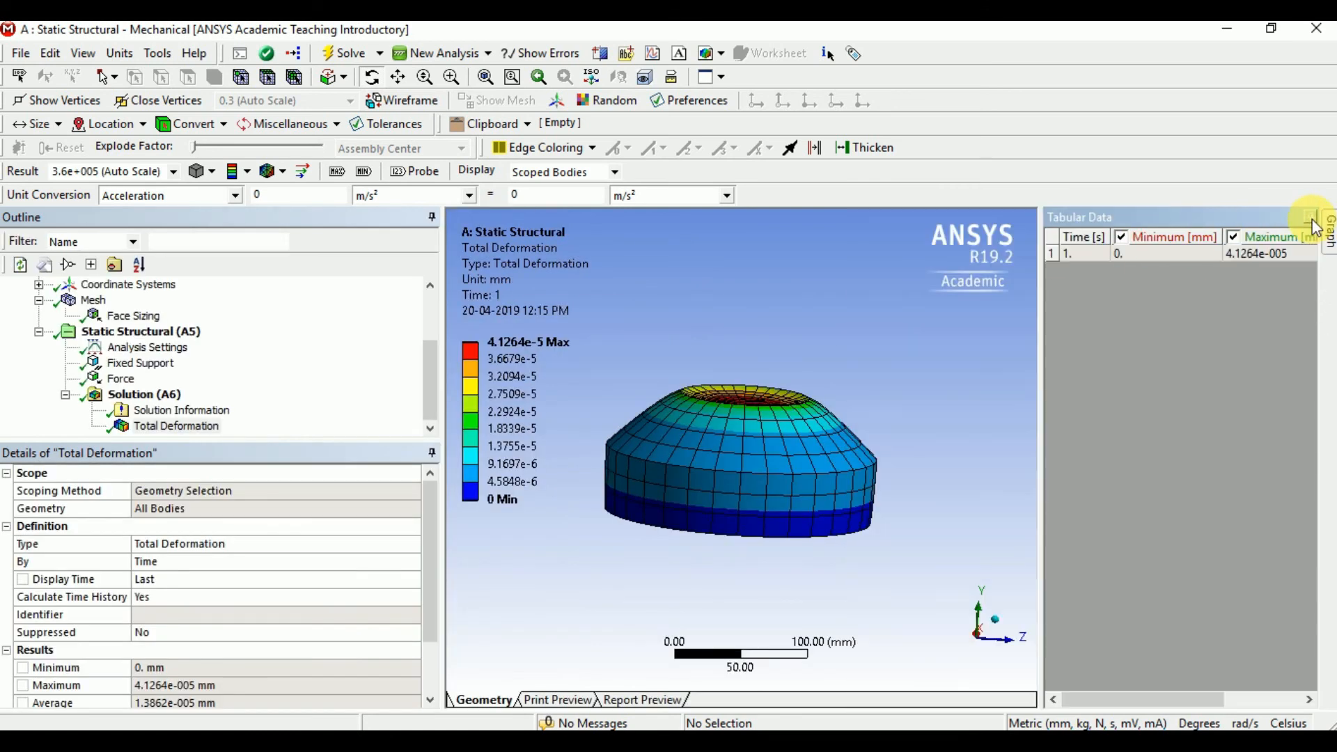
- Play the animation of the total deformation result and examine how the loaded top face deforms
{"action": "left_click_drag", "start_coordinate": [1000, 369], "coordinate": [934, 420]}
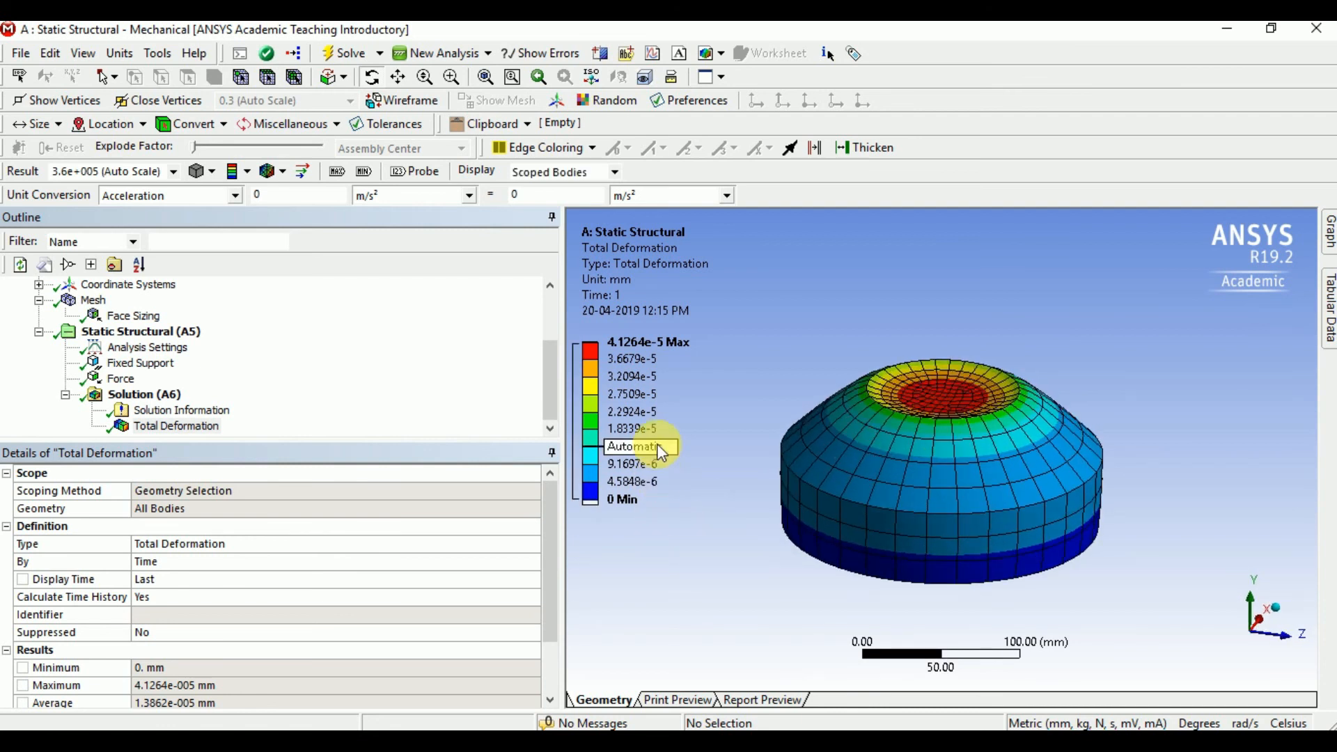
{"action": "left_click_drag", "start_coordinate": [994, 453], "coordinate": [1292, 401]}
{"action": "mouse_move", "coordinate": [1323, 323]}
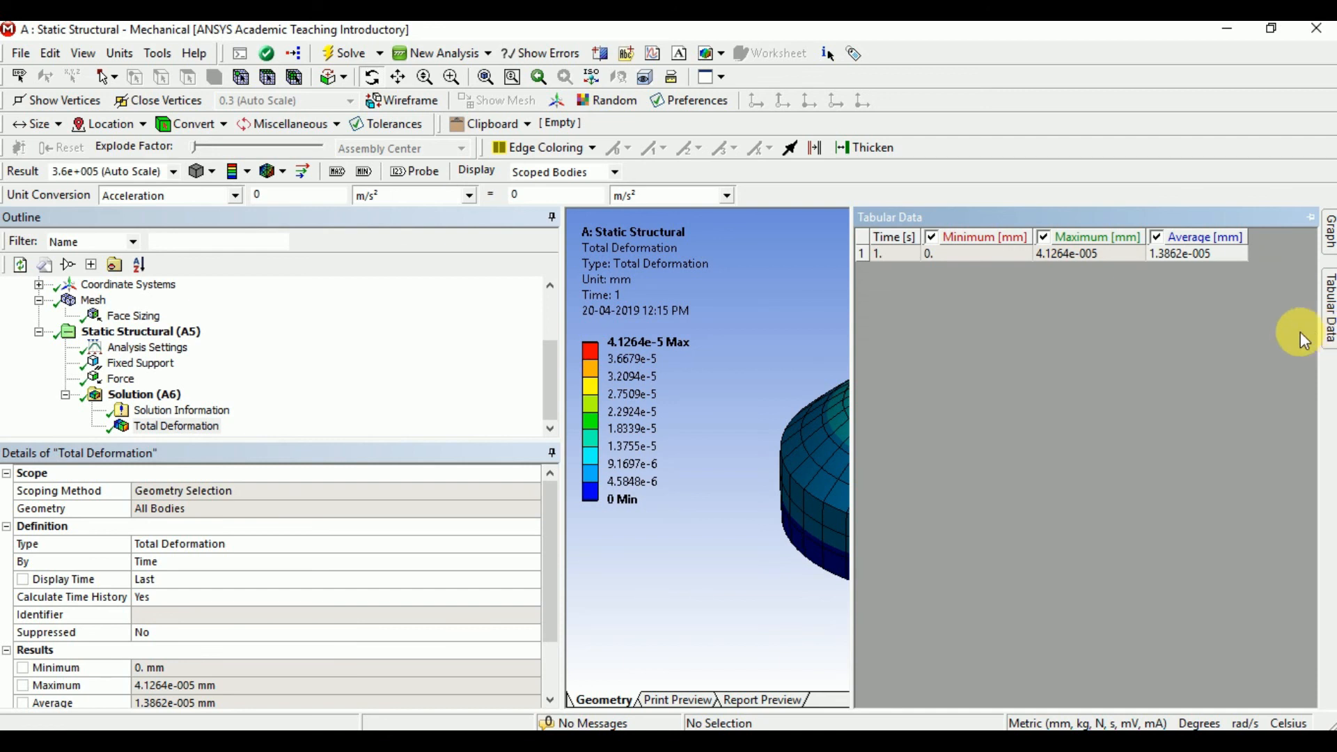
{"action": "mouse_move", "coordinate": [1331, 229]}
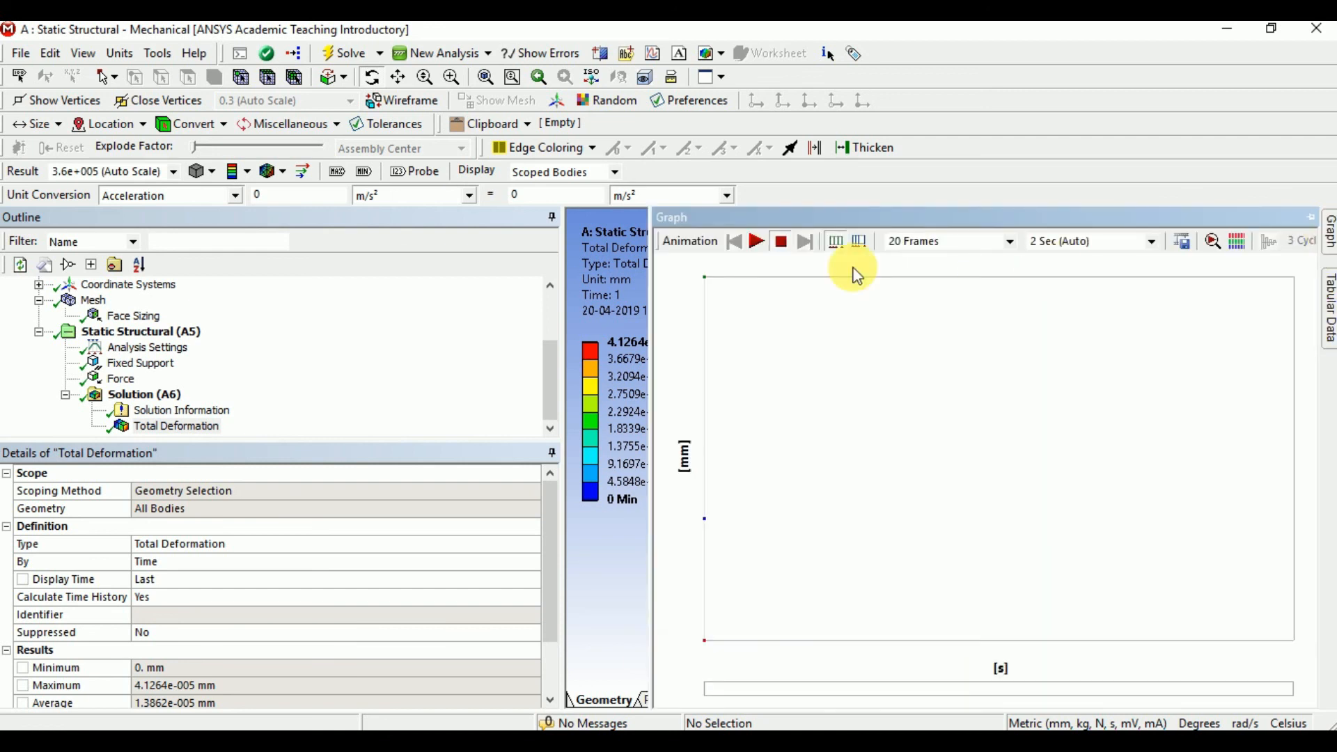
{"action": "left_click", "coordinate": [770, 244]}
{"action": "mouse_move", "coordinate": [822, 381]}
{"action": "left_mouse_down"}
{"action": "mouse_move", "coordinate": [883, 466]}
{"action": "mouse_move", "coordinate": [903, 446]}
{"action": "mouse_move", "coordinate": [899, 467]}
{"action": "left_mouse_up"}
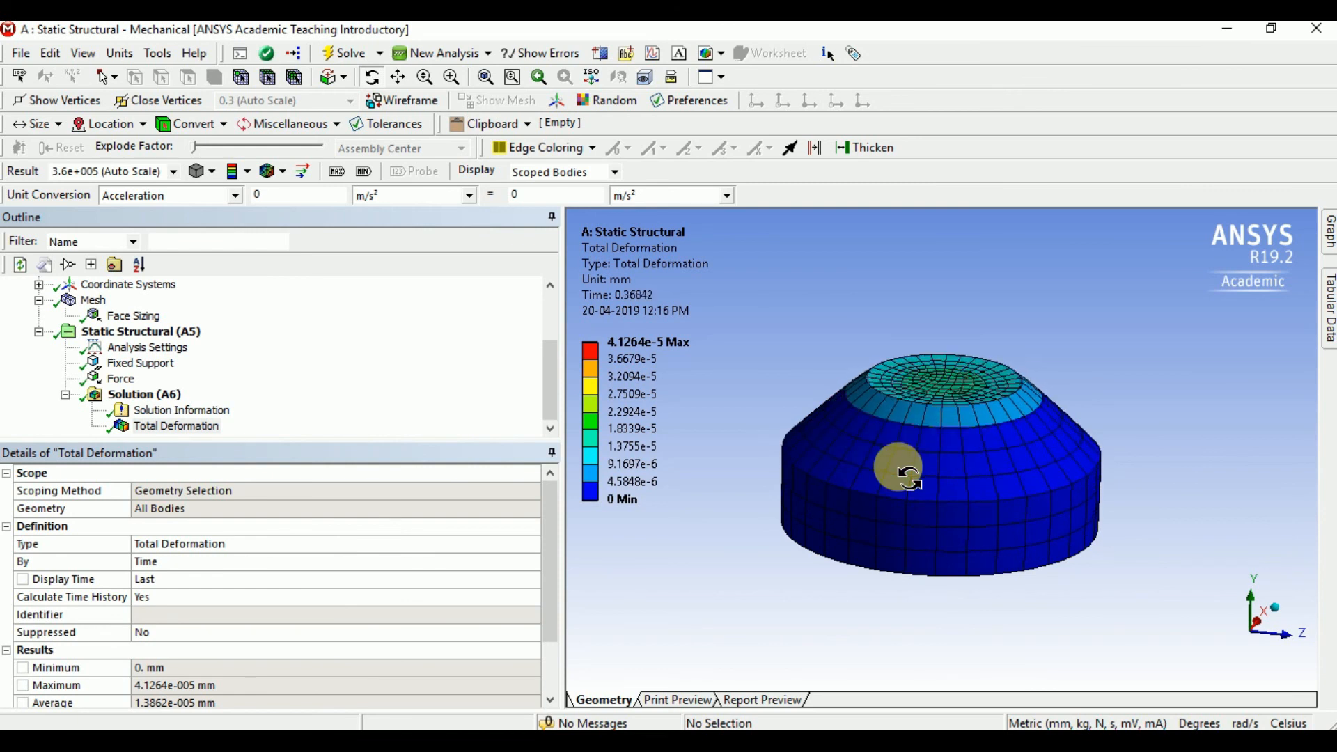